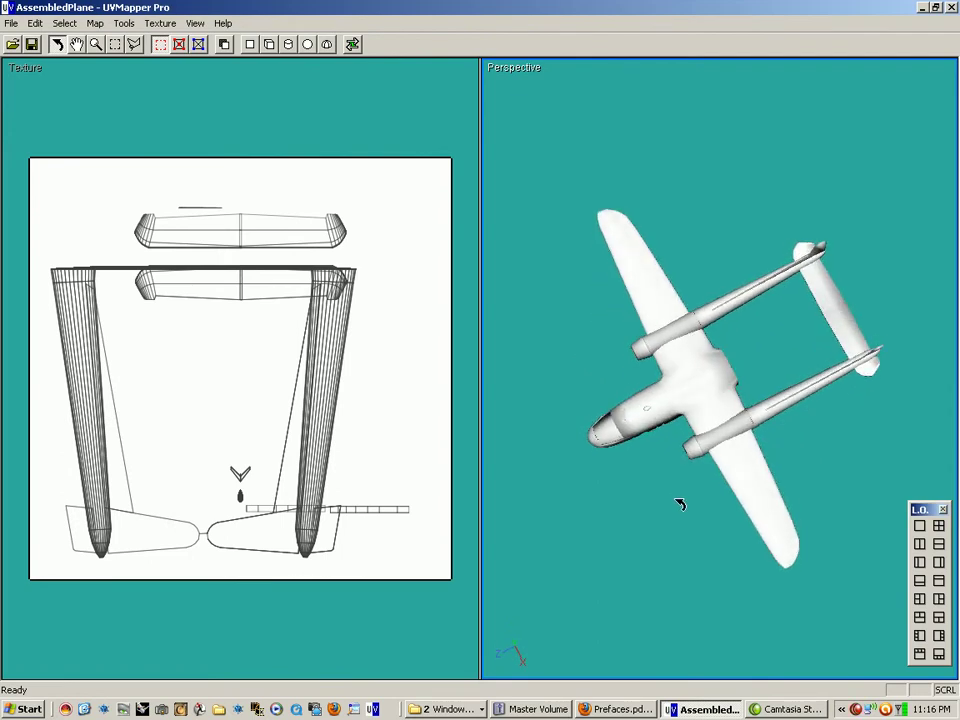
- Apply the color checker texture to the airplane model
{"action": "left_click_drag", "start_coordinate": [680, 505], "coordinate": [656, 467]}
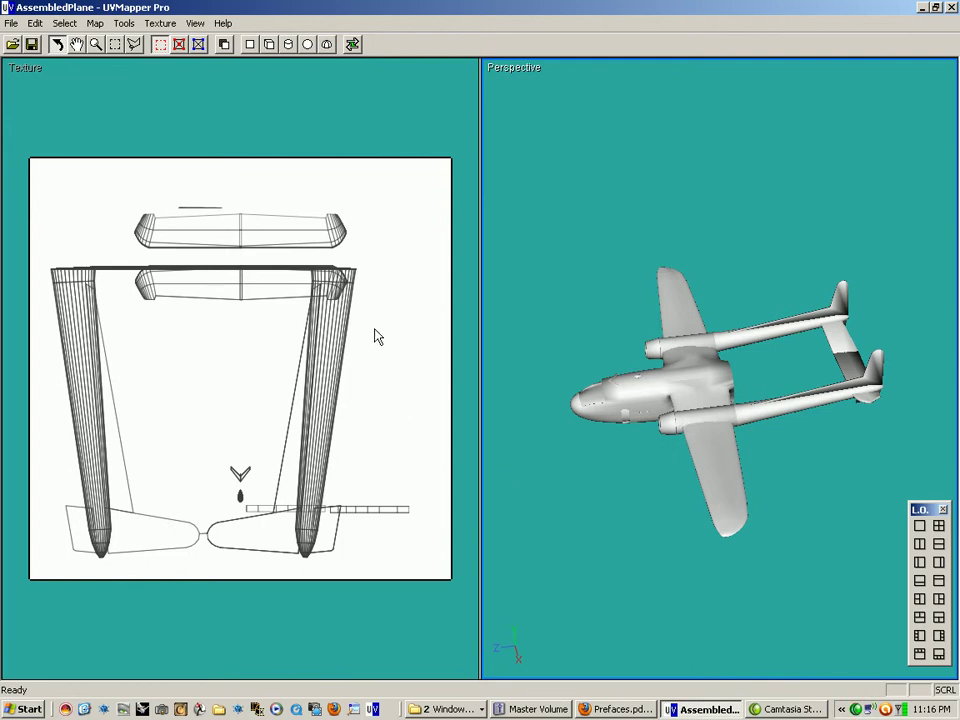
{"action": "left_click", "coordinate": [158, 24]}
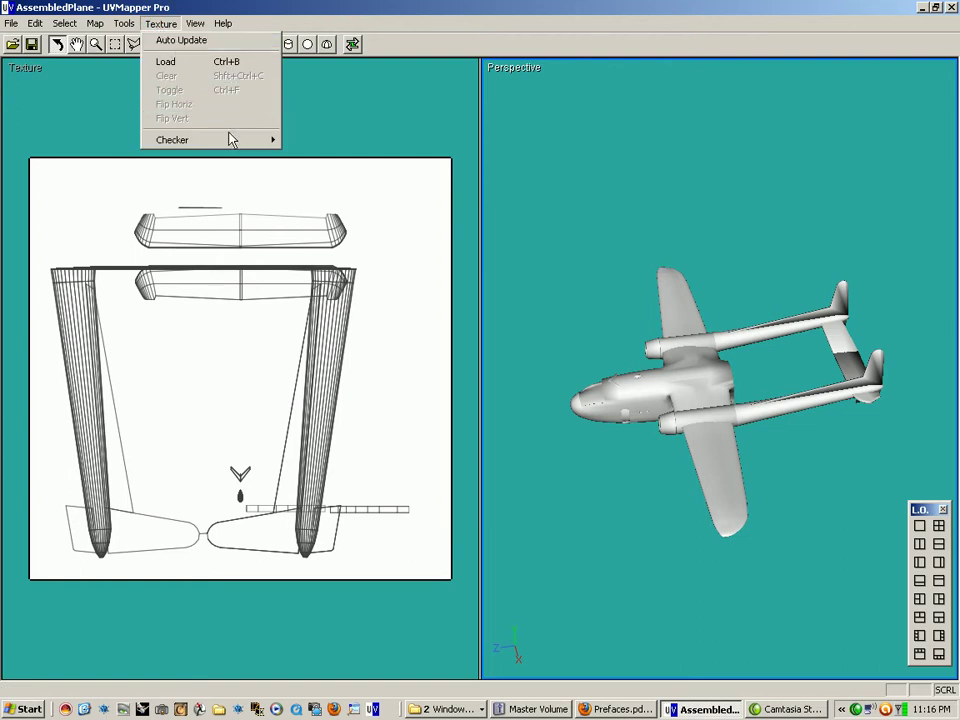
{"action": "mouse_move", "coordinate": [291, 143]}
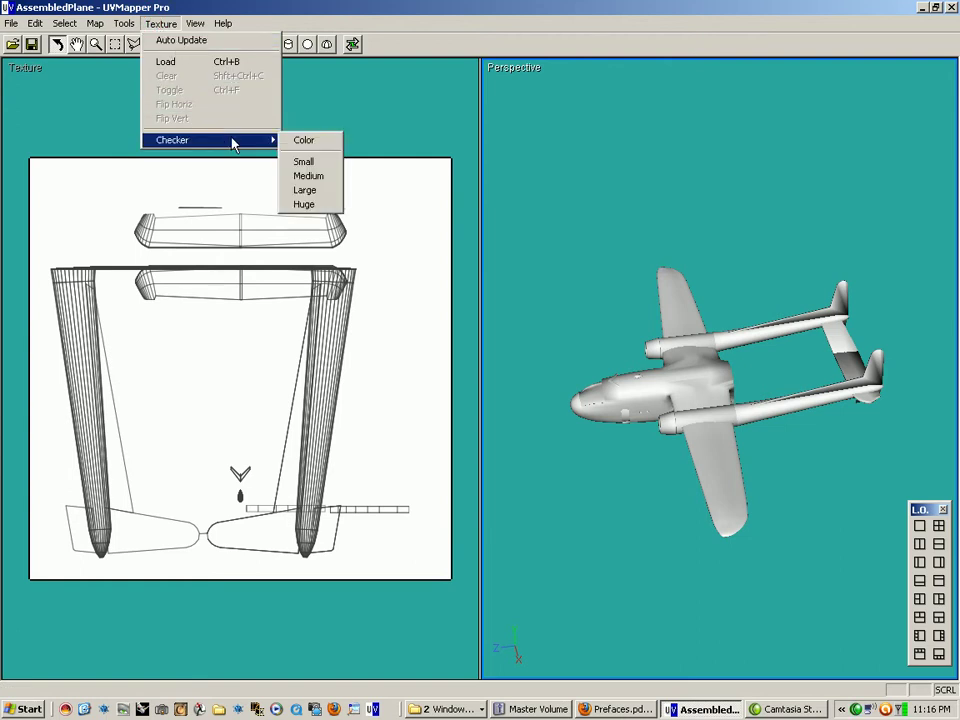
{"action": "left_click", "coordinate": [329, 148]}
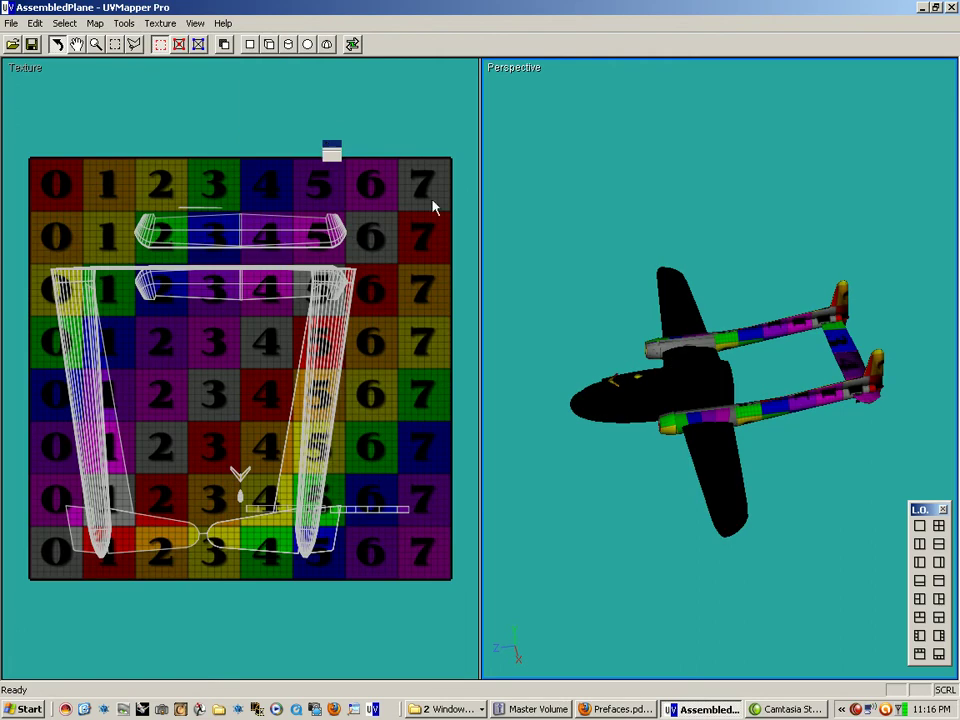
- Select all facets that use the Engines material, isolating both engines from the rest of the plane
{"action": "left_click_drag", "start_coordinate": [731, 427], "coordinate": [686, 469]}
{"action": "right_click_drag", "start_coordinate": [686, 469], "coordinate": [631, 479]}
{"action": "left_click_drag", "start_coordinate": [631, 479], "coordinate": [686, 458]}
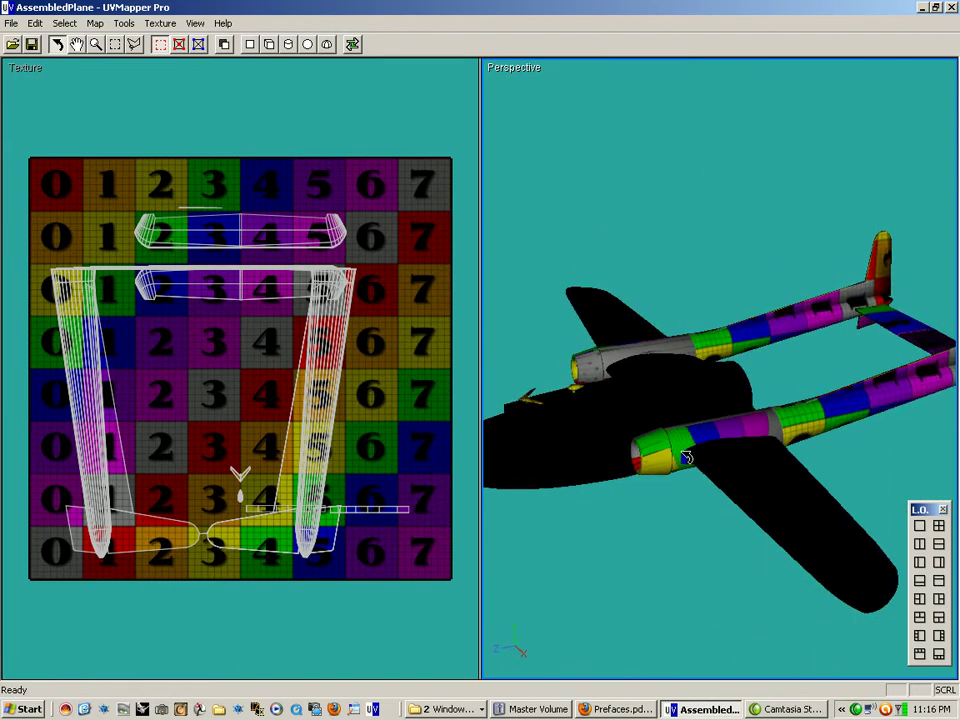
{"action": "mouse_move", "coordinate": [761, 486]}
{"action": "left_mouse_down"}
{"action": "mouse_move", "coordinate": [767, 502]}
{"action": "mouse_move", "coordinate": [738, 524]}
{"action": "mouse_move", "coordinate": [744, 497]}
{"action": "mouse_move", "coordinate": [778, 484]}
{"action": "left_mouse_up"}
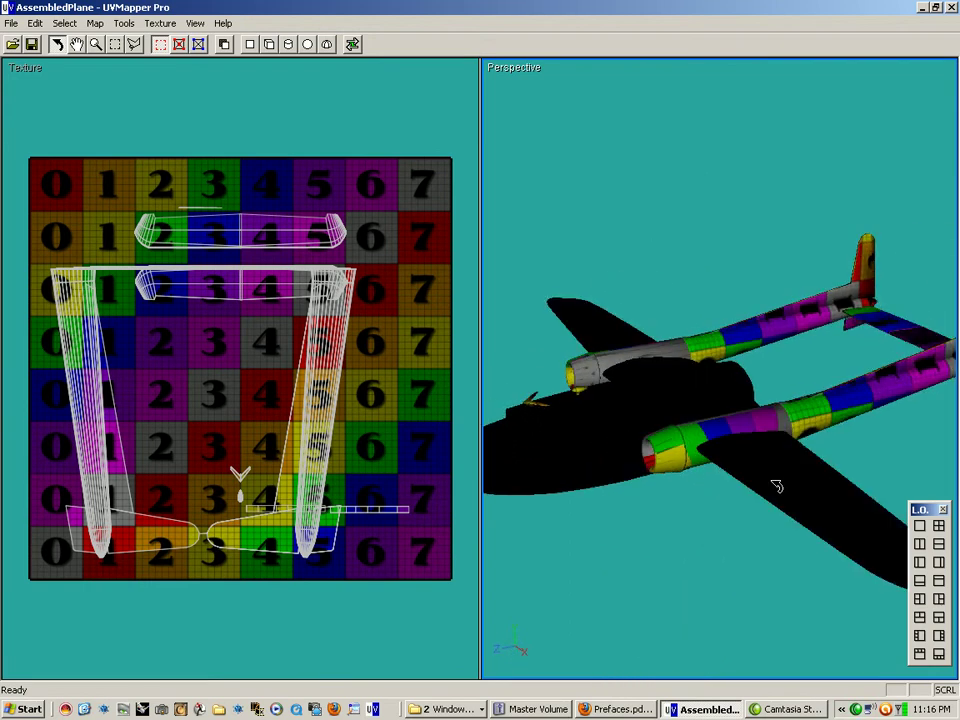
{"action": "right_click", "coordinate": [688, 437]}
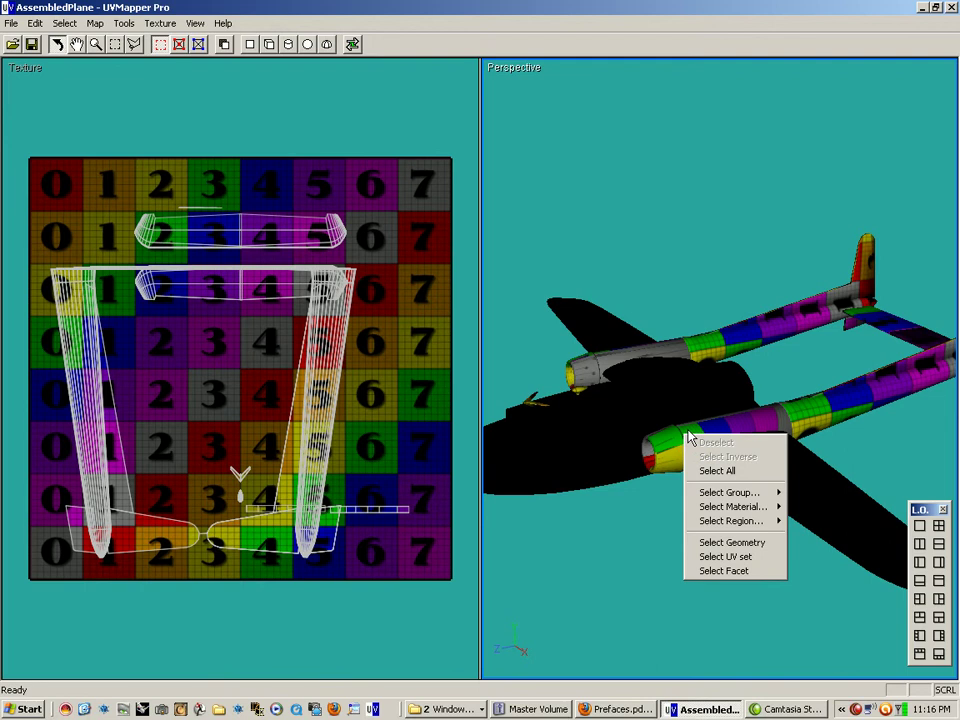
{"action": "mouse_move", "coordinate": [729, 510]}
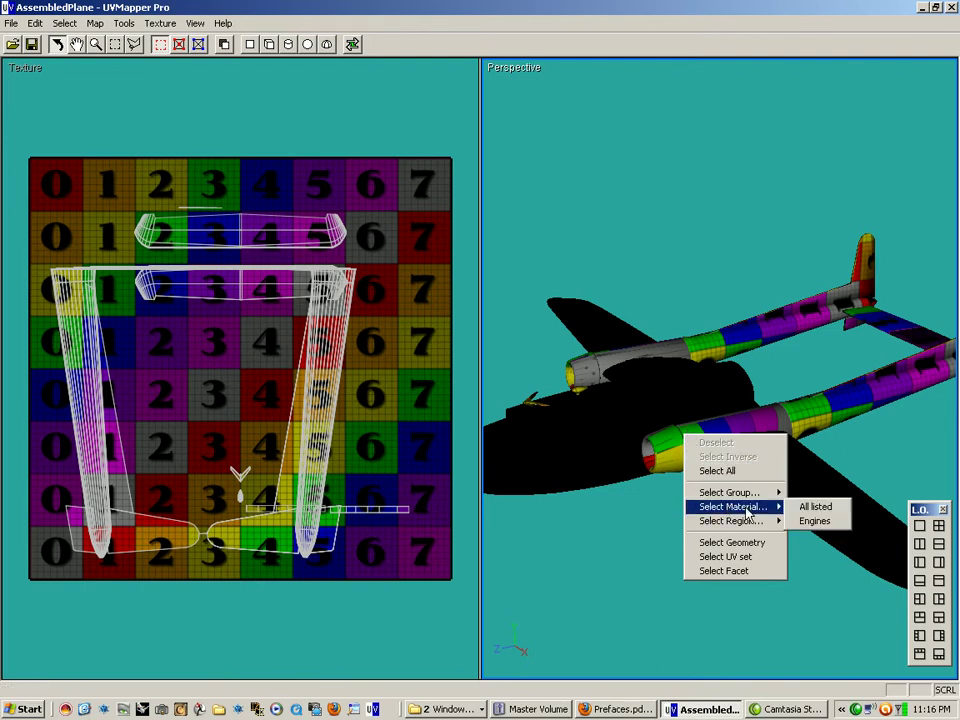
{"action": "left_click", "coordinate": [815, 521]}
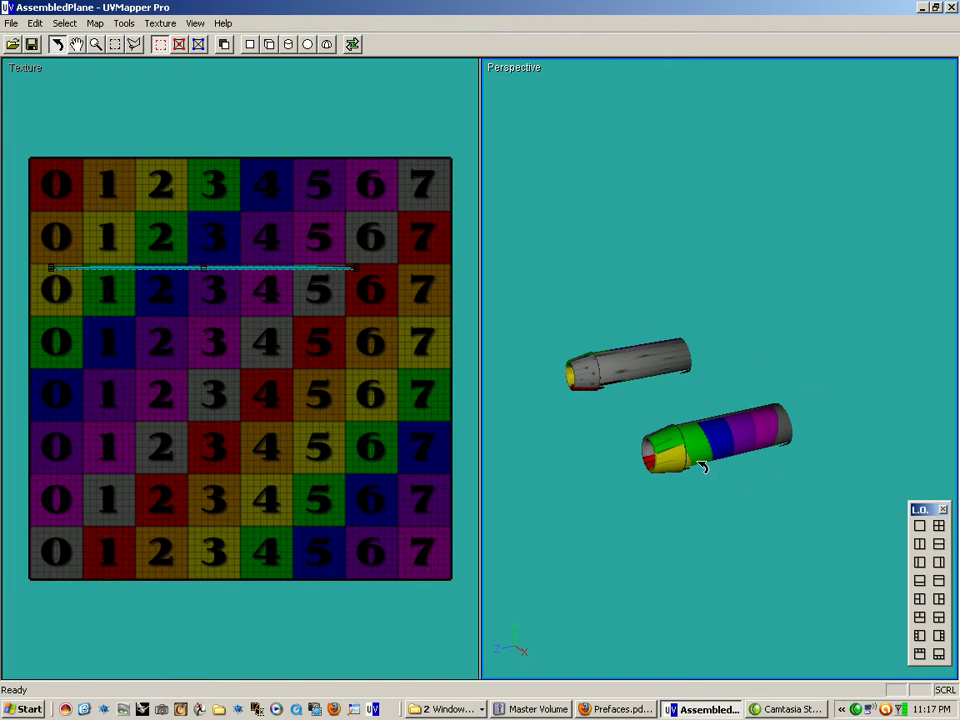
- Apply planar mapping to the selected engines, aligned to the Y-axis and without a split
{"action": "left_click", "coordinate": [250, 44]}
{"action": "left_click", "coordinate": [406, 291]}
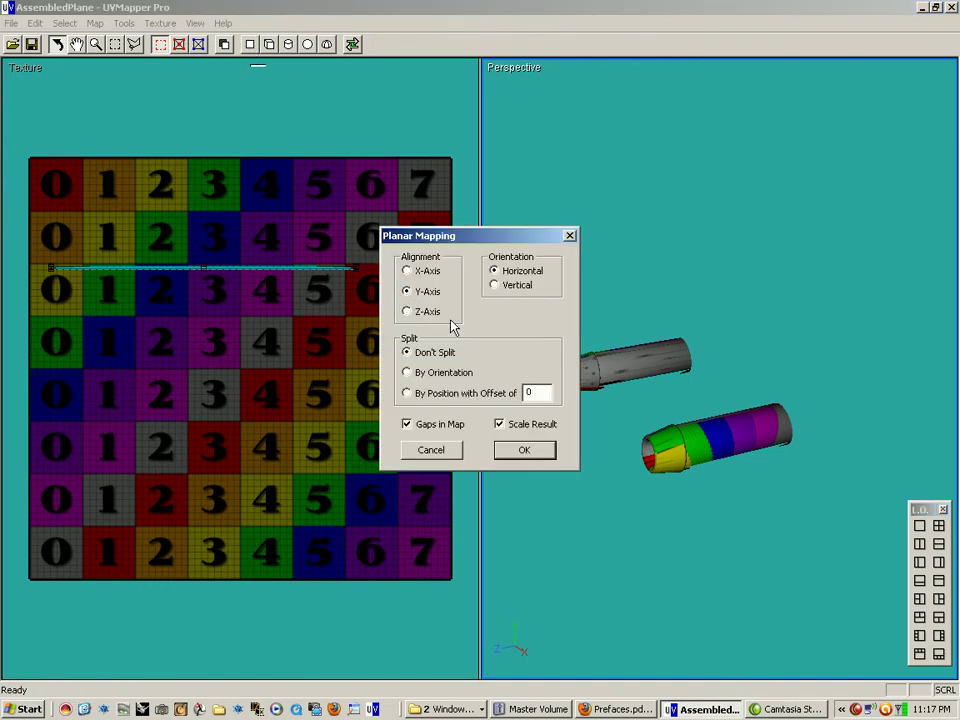
{"action": "left_click", "coordinate": [407, 352]}
{"action": "left_click", "coordinate": [523, 450]}
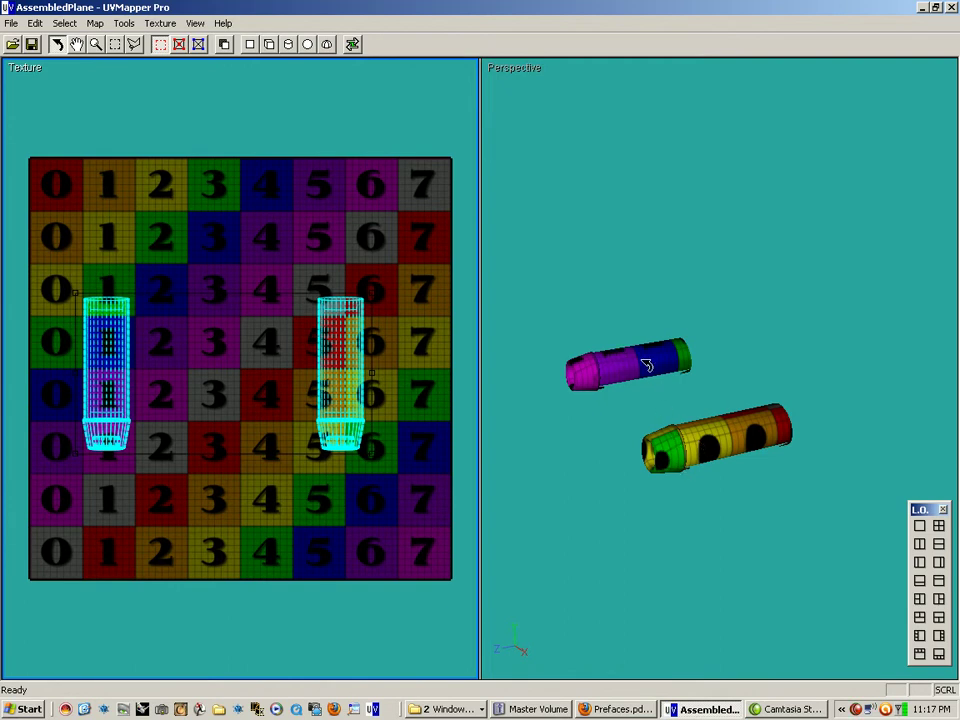
- Select only the engine lying over columns 5 and 6 of the checker map and assign it to a new region named portengine
{"action": "left_click", "coordinate": [420, 268]}
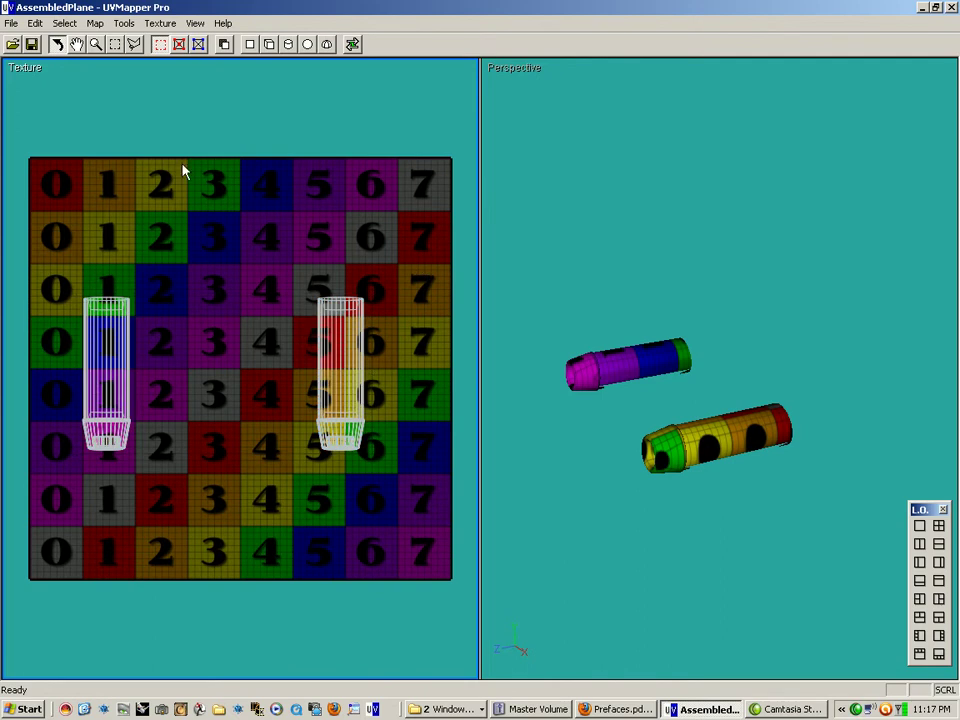
{"action": "left_click", "coordinate": [116, 45]}
{"action": "left_click_drag", "start_coordinate": [400, 272], "coordinate": [270, 497]}
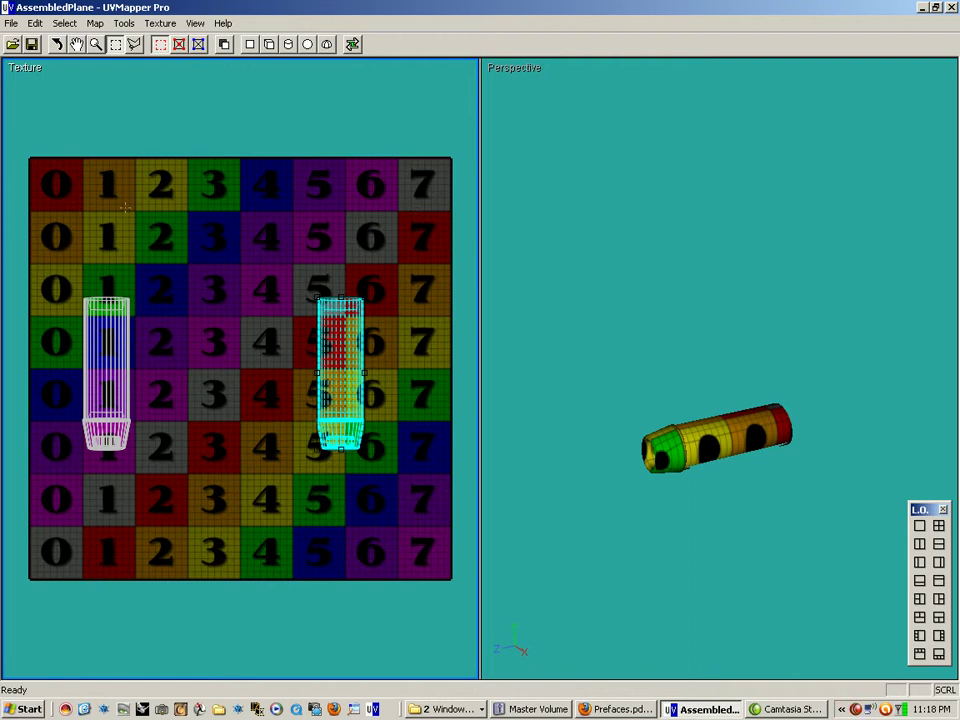
{"action": "left_click", "coordinate": [124, 25]}
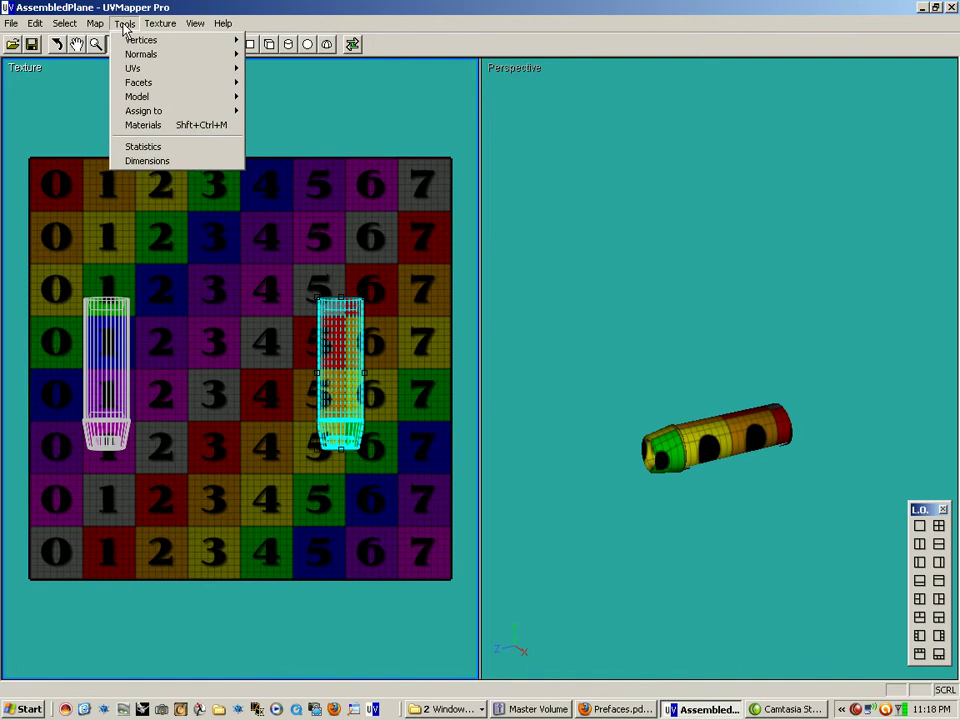
{"action": "mouse_move", "coordinate": [200, 110]}
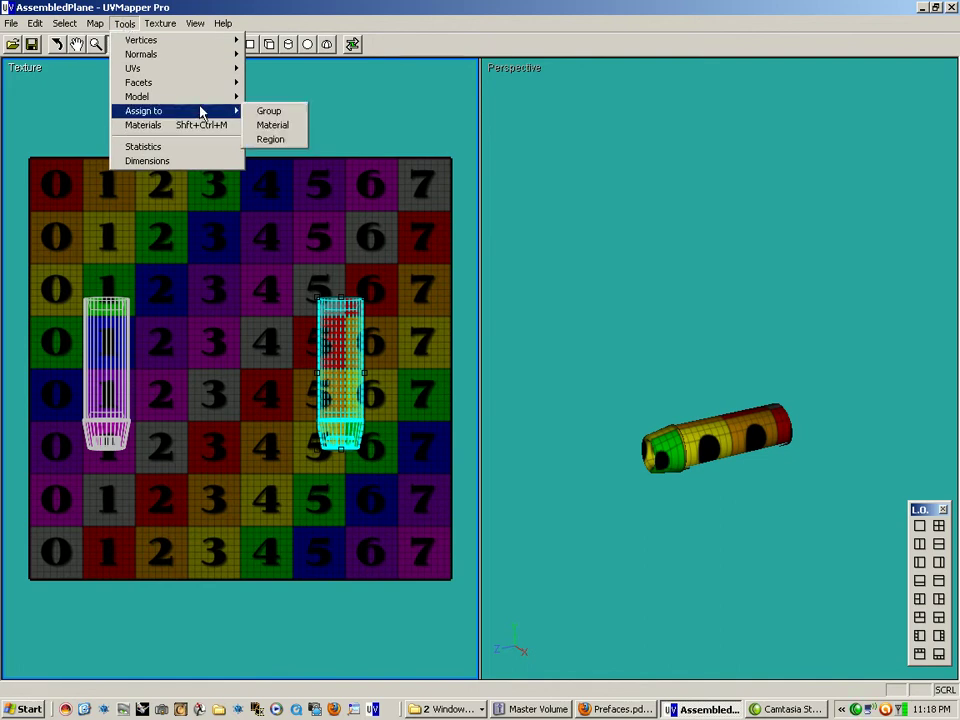
{"action": "left_click", "coordinate": [295, 141]}
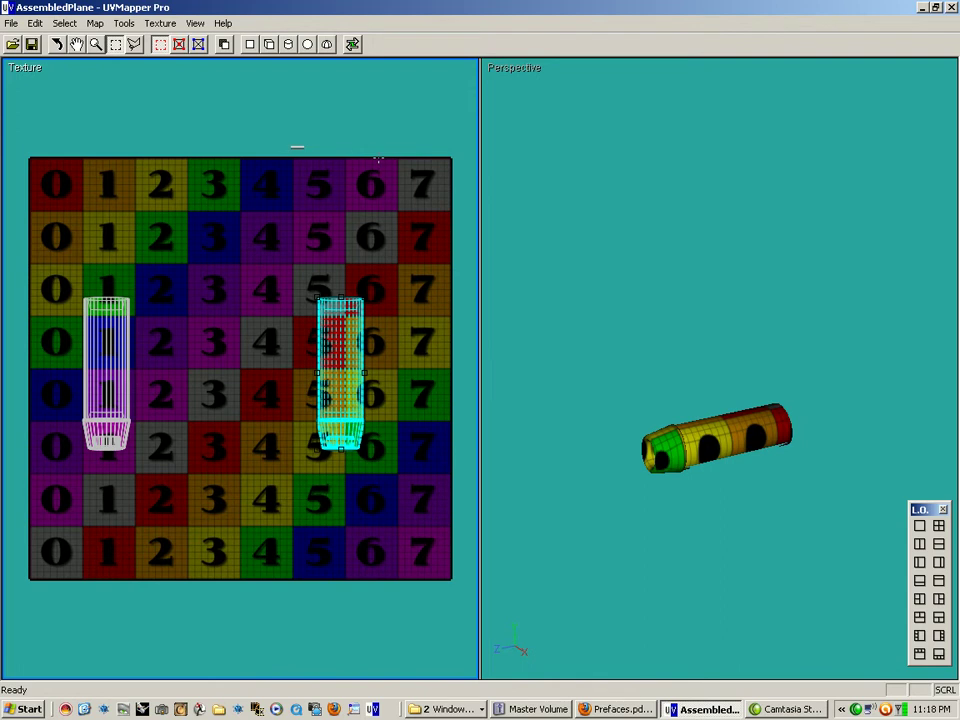
{"action": "left_click", "coordinate": [124, 23]}
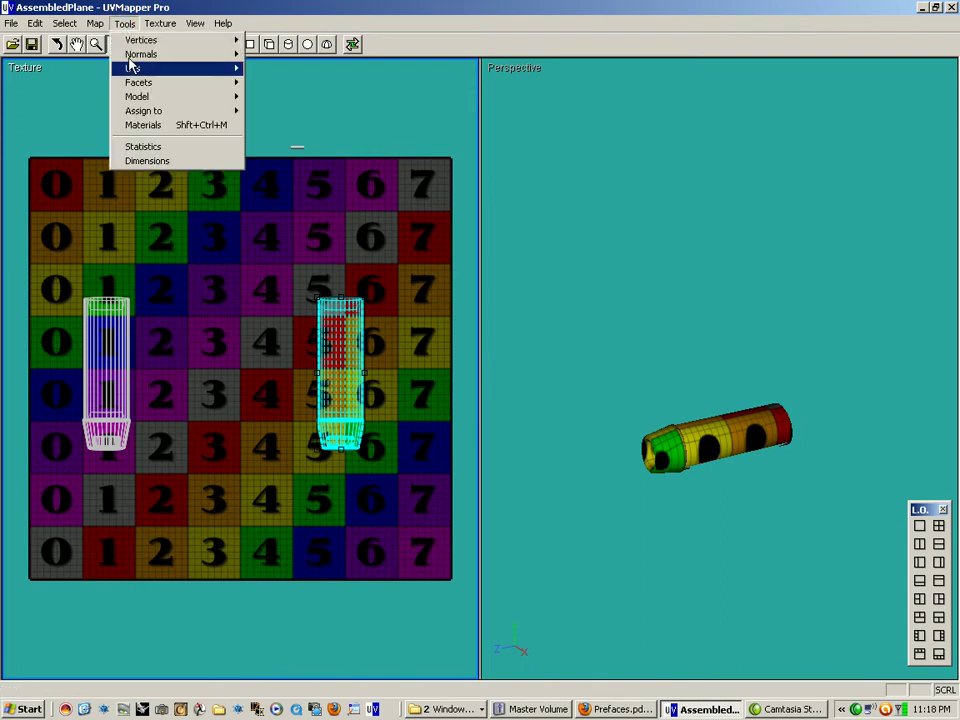
{"action": "mouse_move", "coordinate": [168, 111]}
{"action": "left_click", "coordinate": [300, 139]}
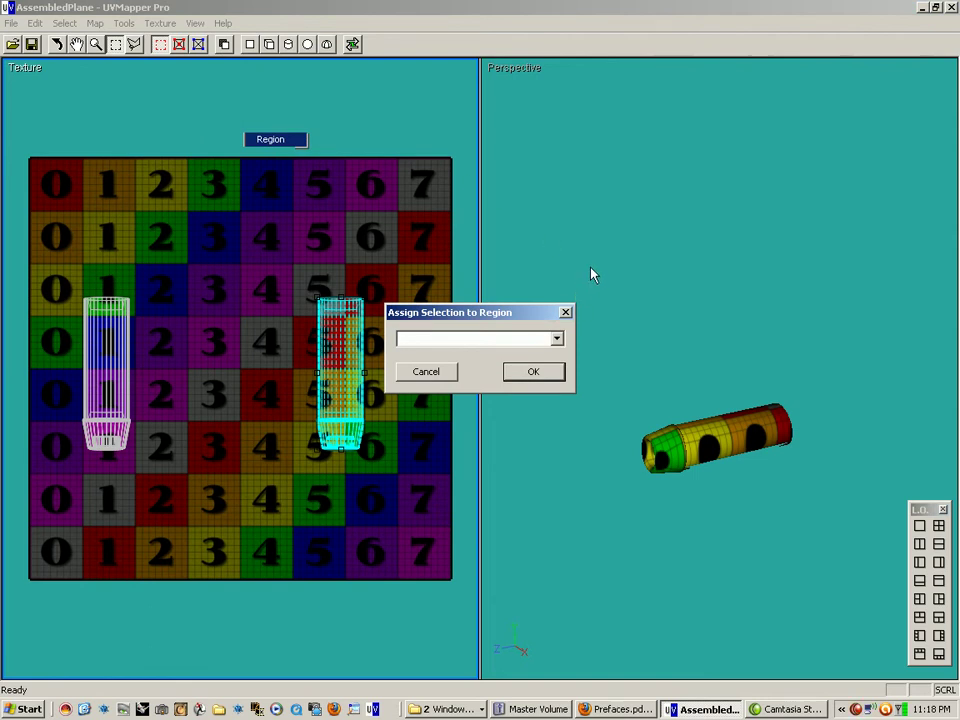
{"action": "type", "text": "port"}
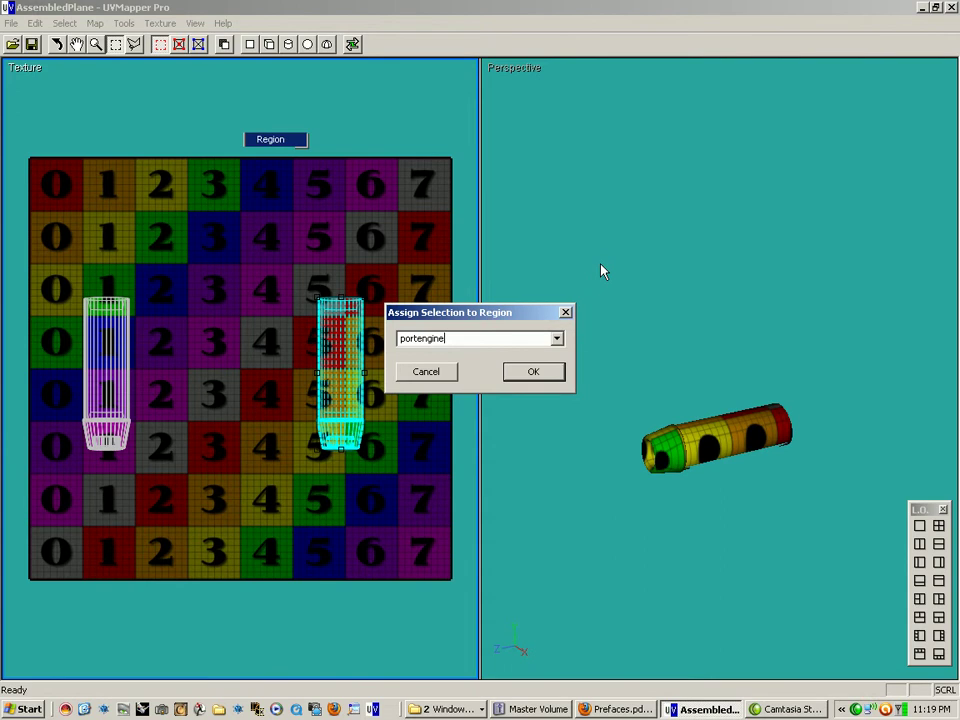
{"action": "key", "text": "Return"}
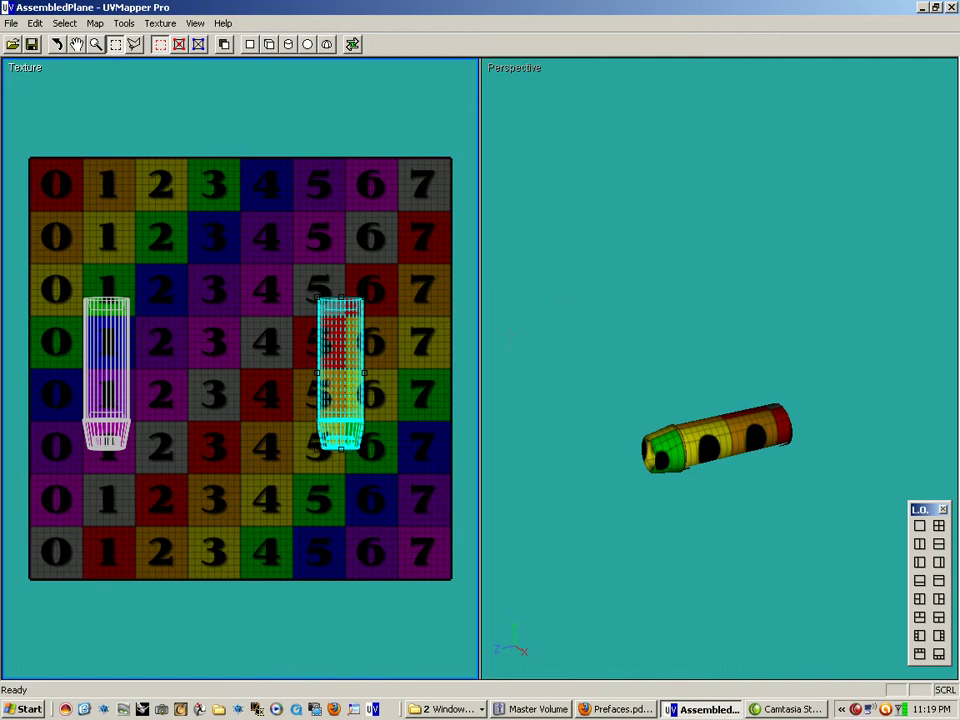
- Select only the engine lying over column 1 of the checker map and assign it to a new region named sbengine
{"action": "left_click", "coordinate": [179, 270]}
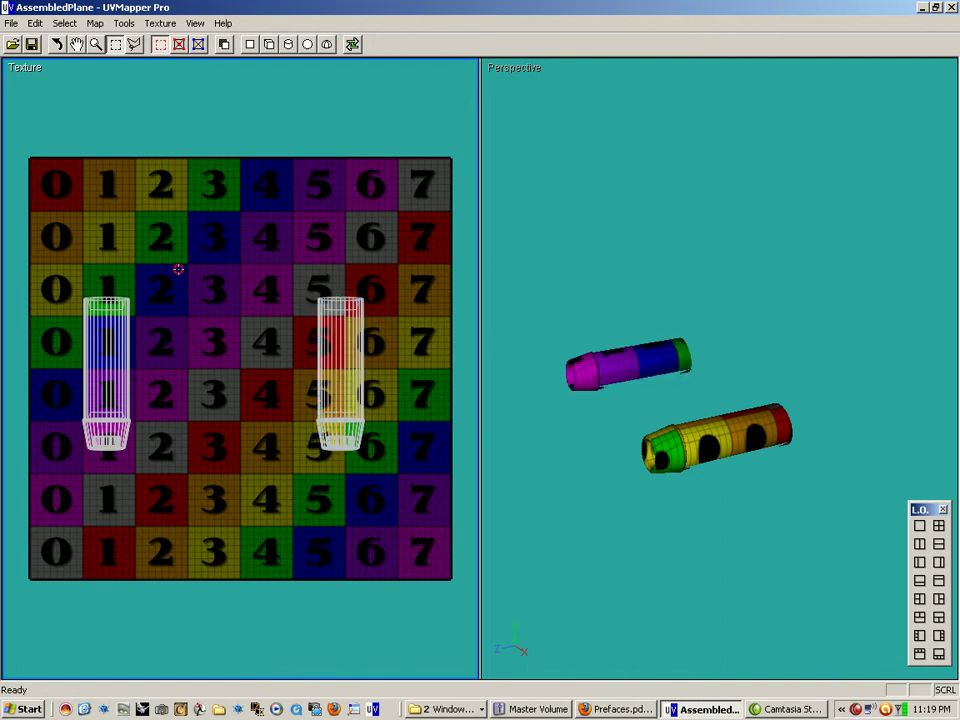
{"action": "left_click_drag", "start_coordinate": [172, 331], "coordinate": [227, 308]}
{"action": "left_click_drag", "start_coordinate": [135, 190], "coordinate": [59, 467]}
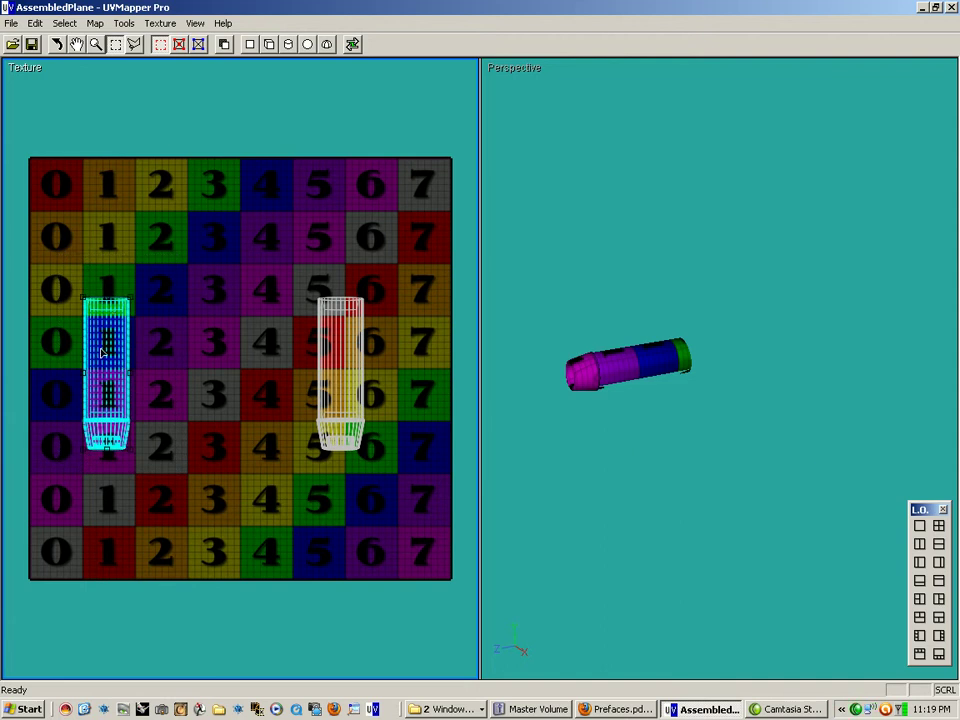
{"action": "left_click", "coordinate": [124, 24]}
{"action": "mouse_move", "coordinate": [204, 109]}
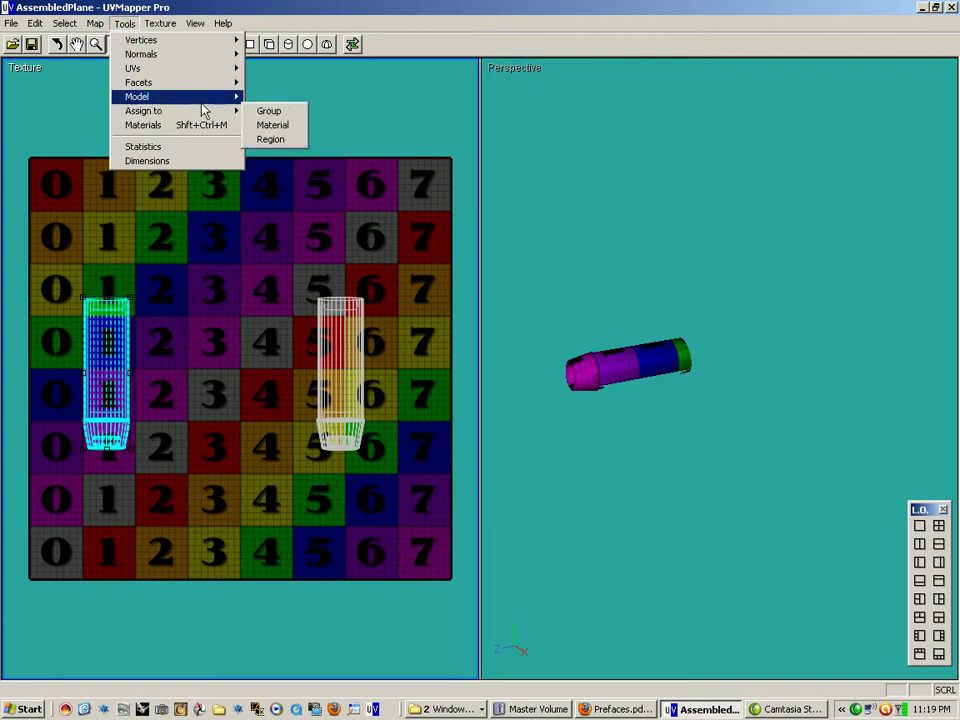
{"action": "left_click", "coordinate": [286, 140]}
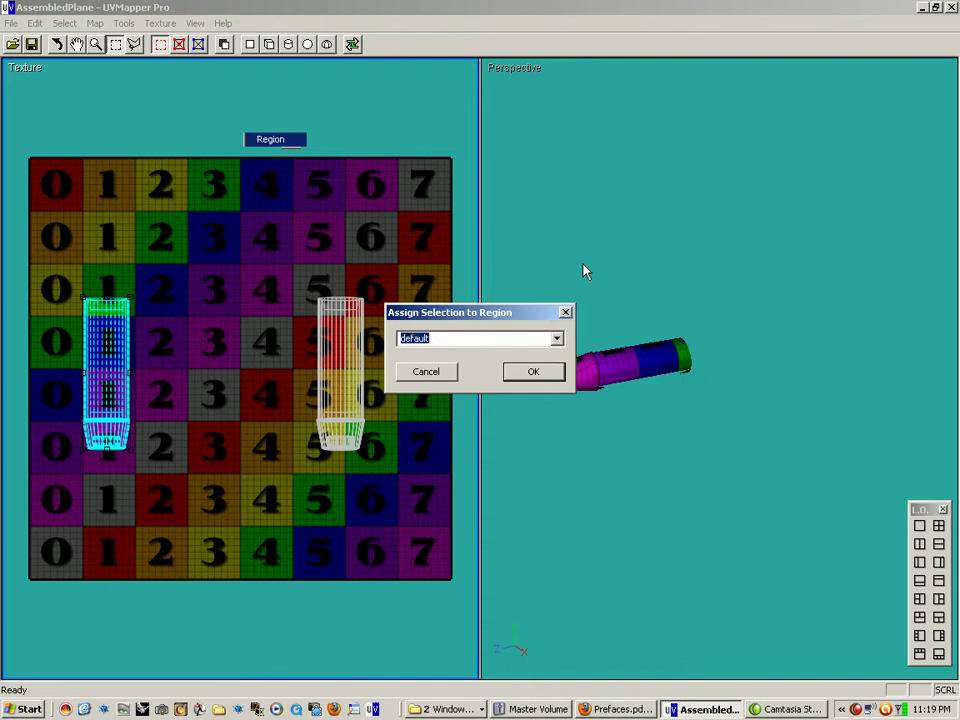
{"action": "type", "text": "sbengine"}
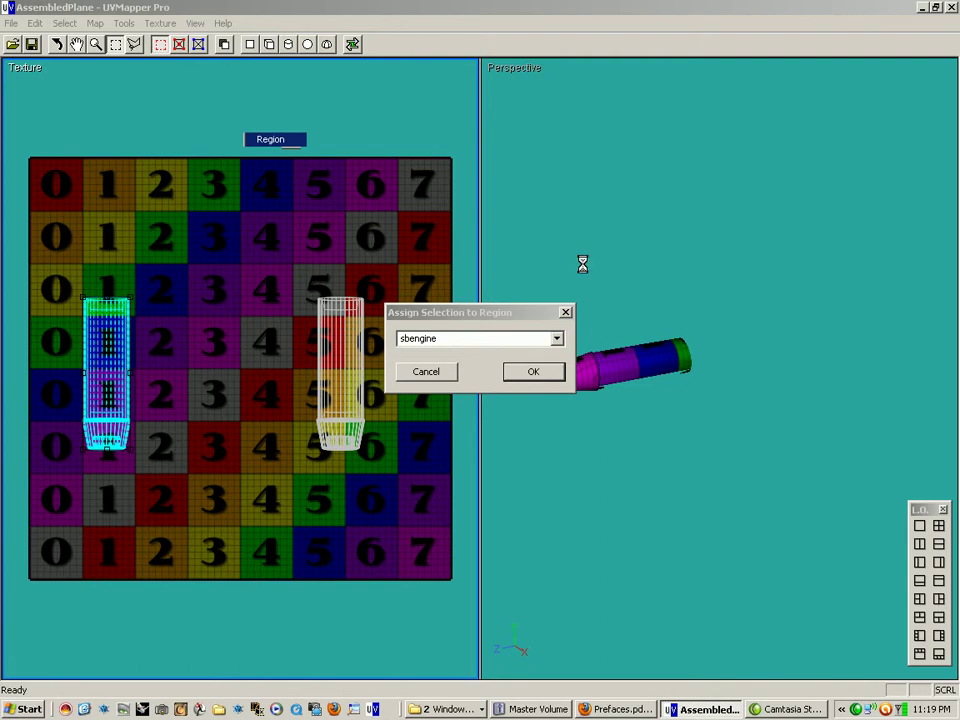
{"action": "key", "text": "Return"}
{"action": "key", "text": "Return"}
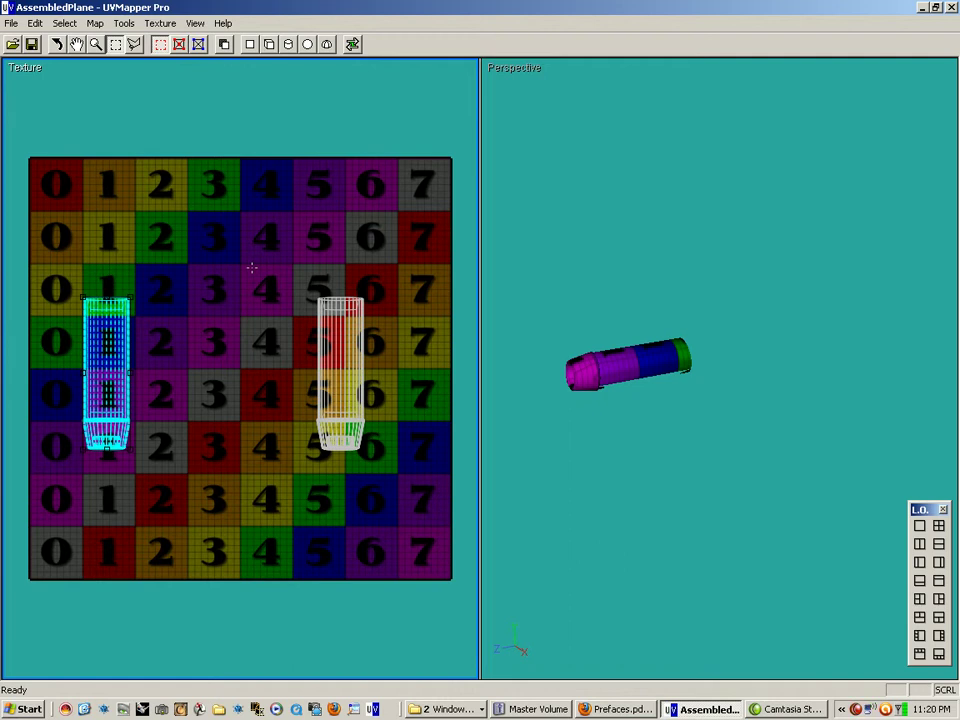
- Check the region assignments by selecting the portengine region and the sbengine region in turn
{"action": "left_click", "coordinate": [252, 267]}
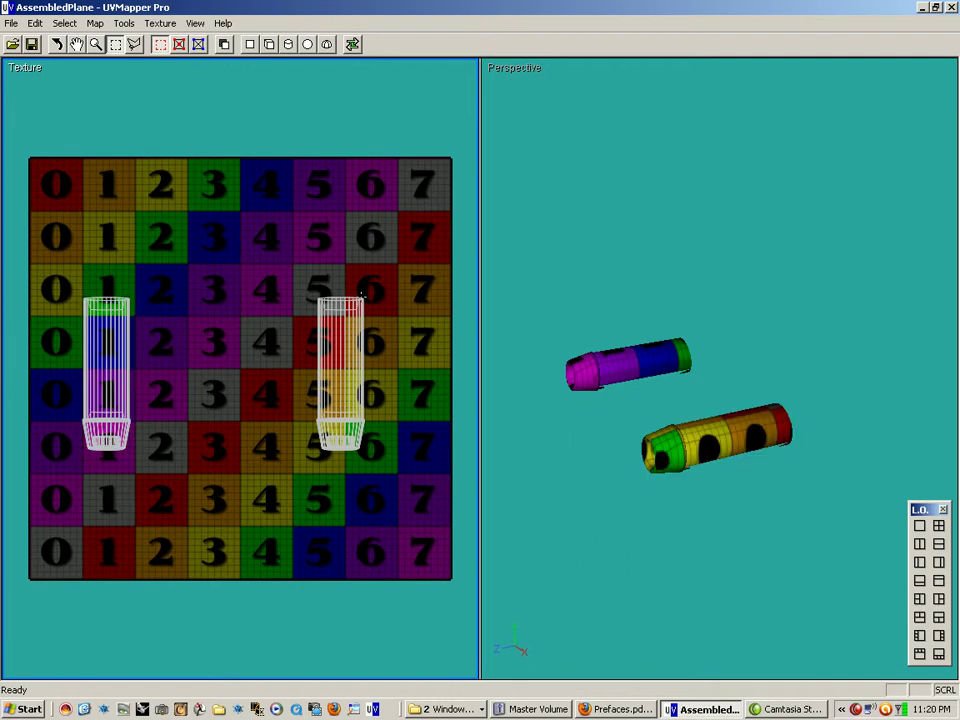
{"action": "right_click", "coordinate": [341, 317]}
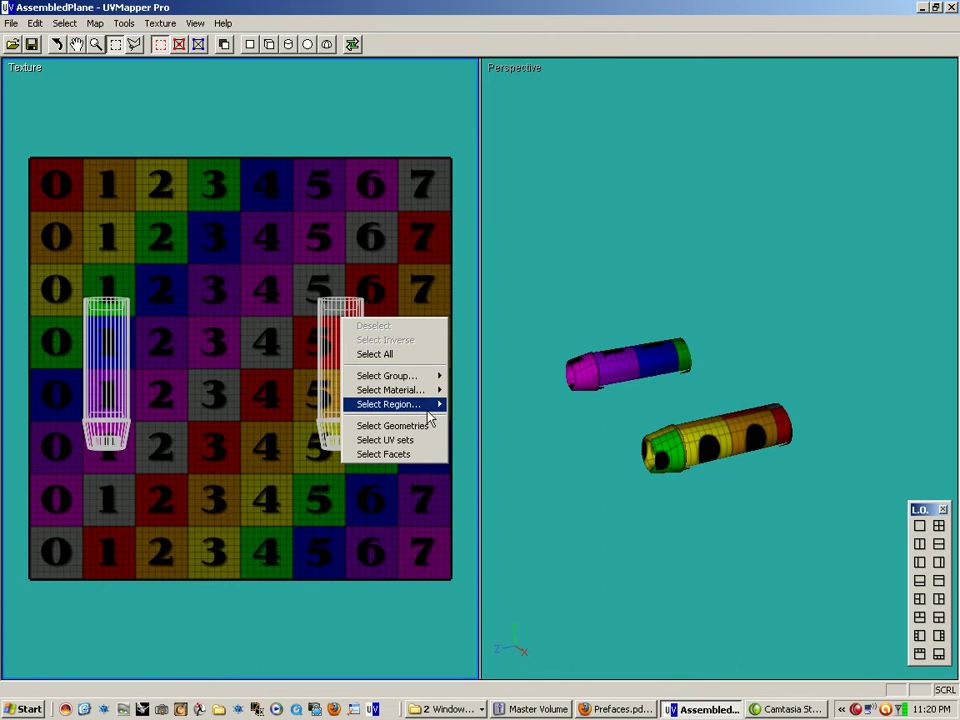
{"action": "mouse_move", "coordinate": [435, 404]}
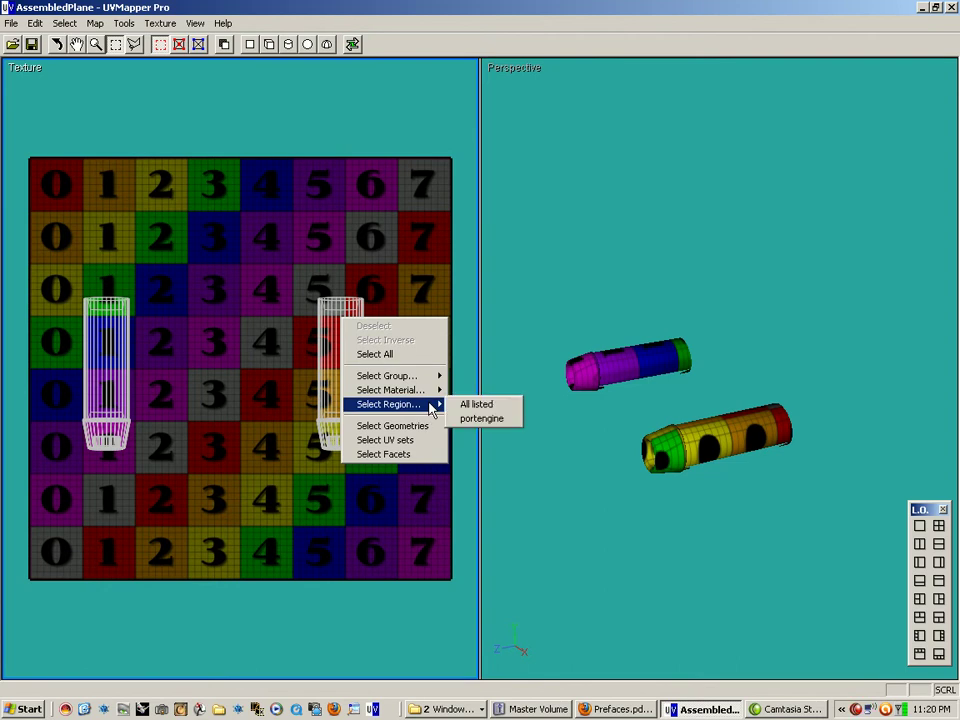
{"action": "left_click", "coordinate": [487, 421]}
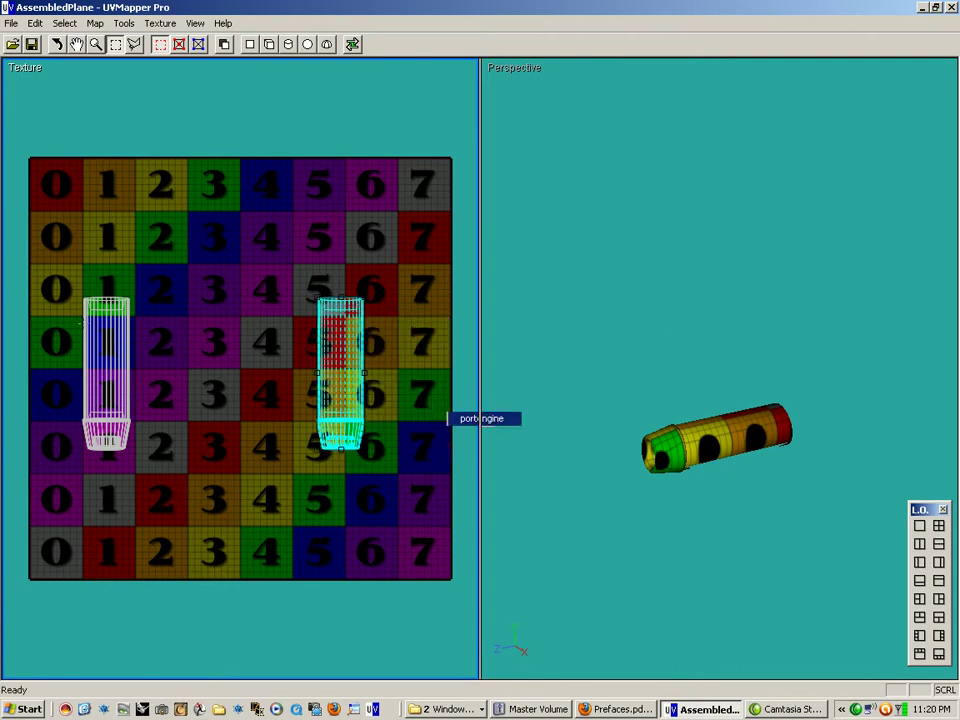
{"action": "right_click", "coordinate": [98, 324]}
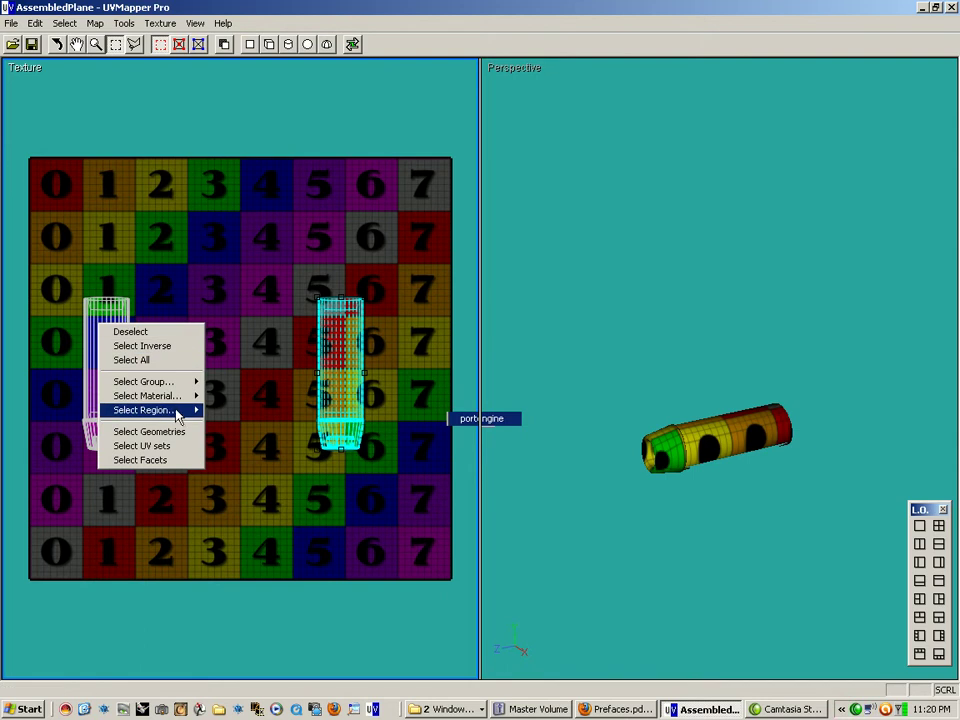
{"action": "mouse_move", "coordinate": [185, 416]}
{"action": "left_click", "coordinate": [236, 424]}
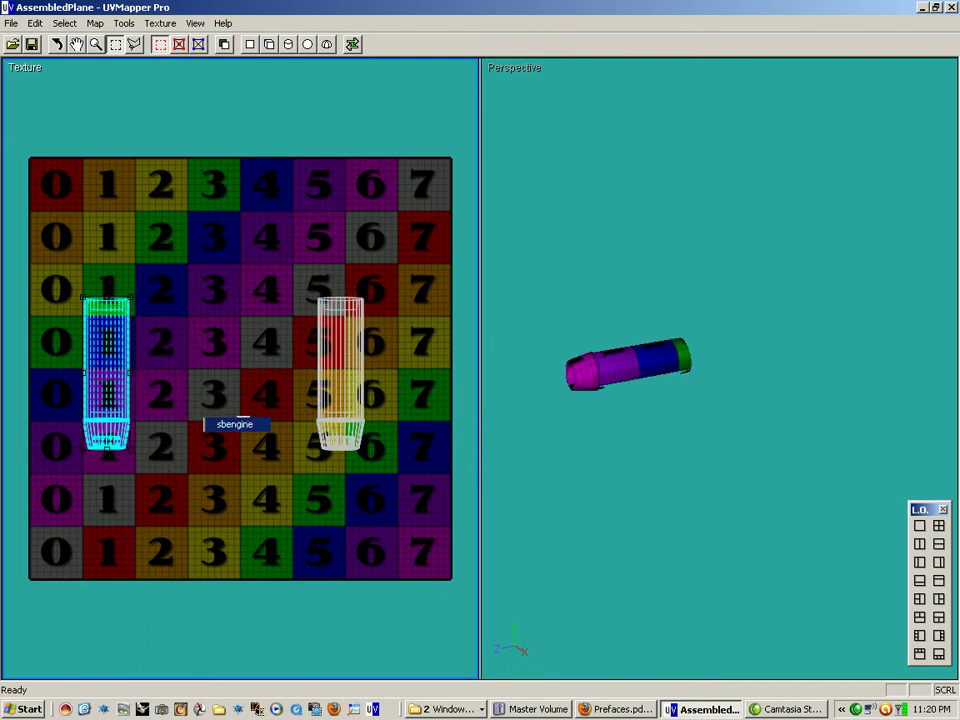
- Clear the selection and select the portengine region
{"action": "left_click", "coordinate": [306, 221]}
{"action": "right_click", "coordinate": [338, 358]}
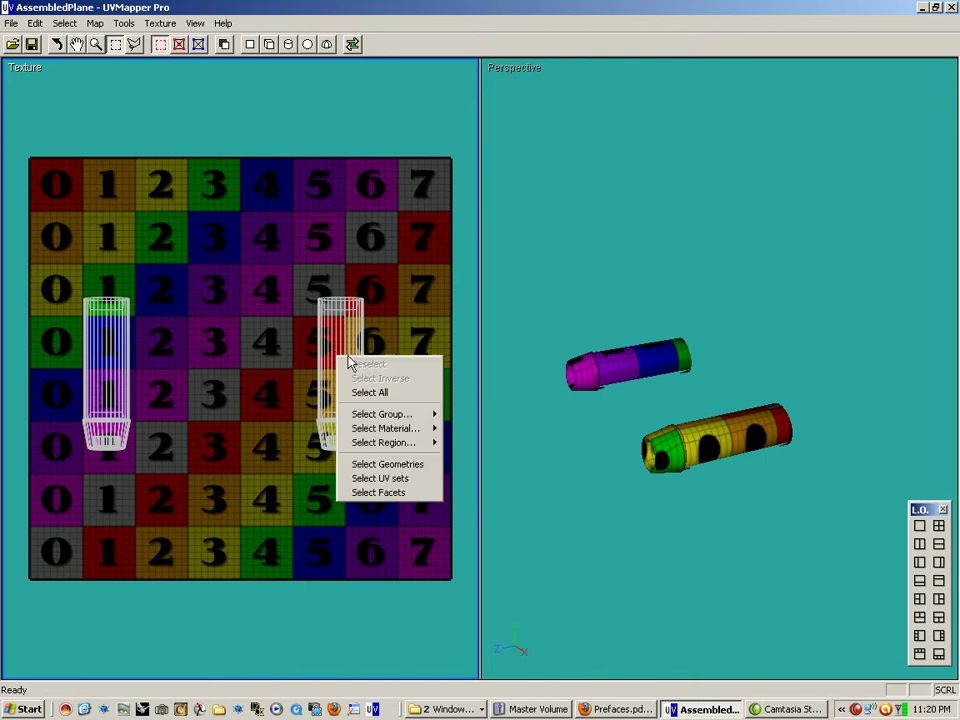
{"action": "mouse_move", "coordinate": [413, 455]}
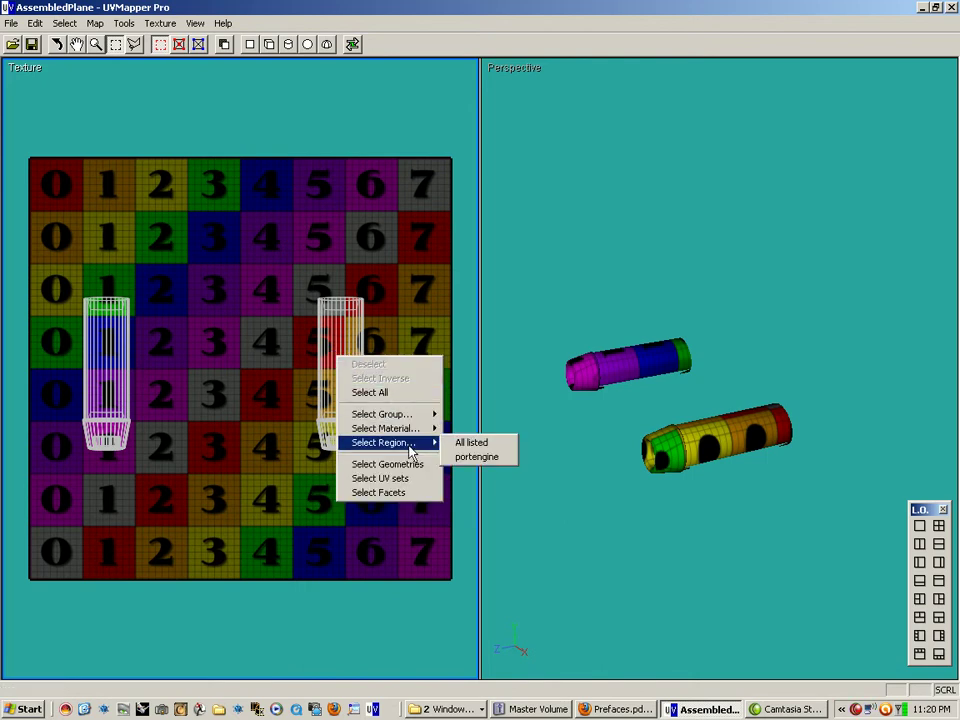
{"action": "left_click", "coordinate": [476, 457]}
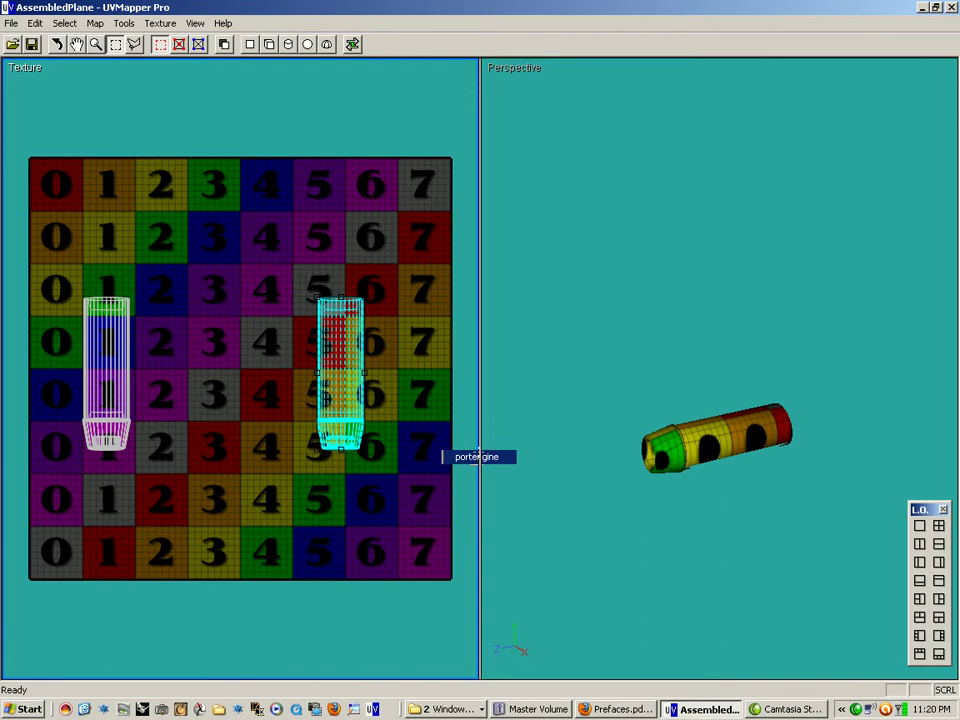
- Reduce the port engine selection to the UV set of its cylindrical body, leaving out the nose cone
{"action": "left_click", "coordinate": [56, 44]}
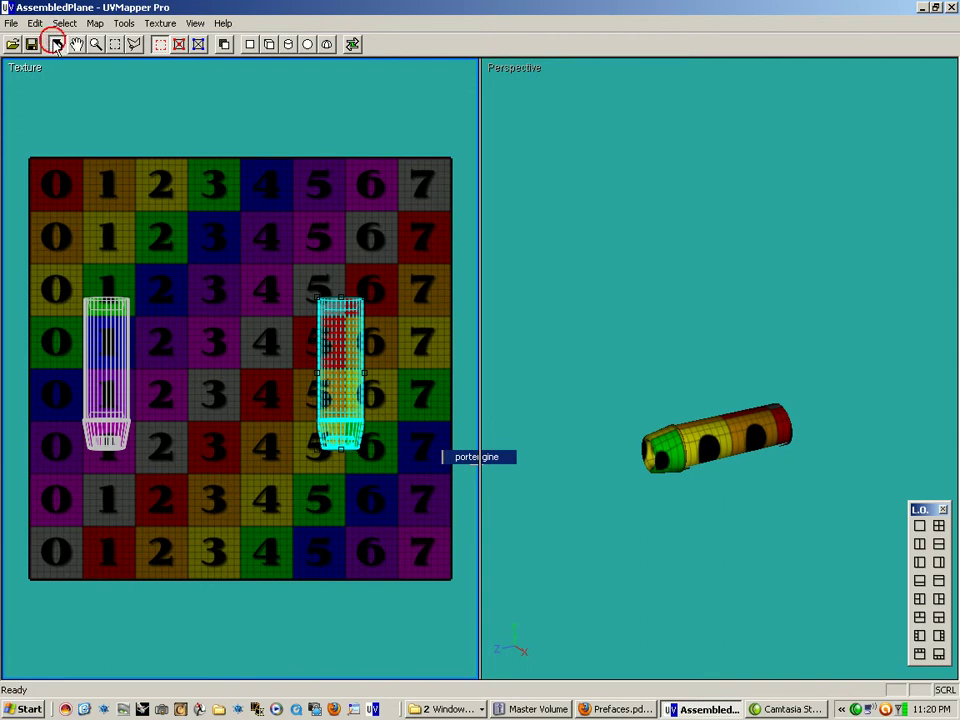
{"action": "left_click_drag", "start_coordinate": [677, 467], "coordinate": [656, 384]}
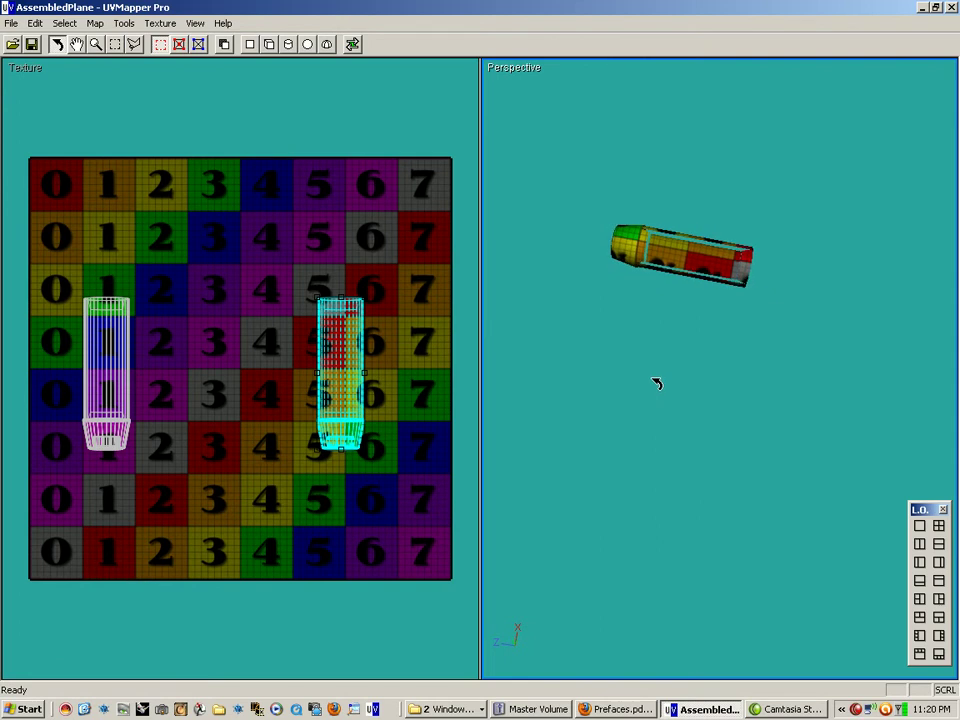
{"action": "right_click", "coordinate": [683, 258]}
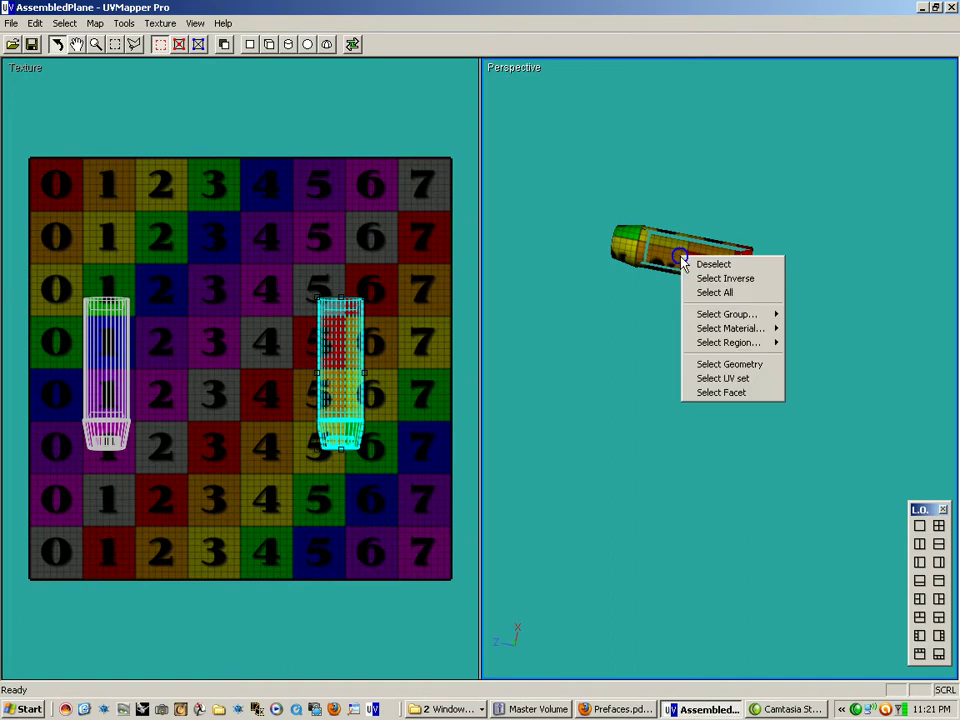
{"action": "left_click", "coordinate": [745, 379]}
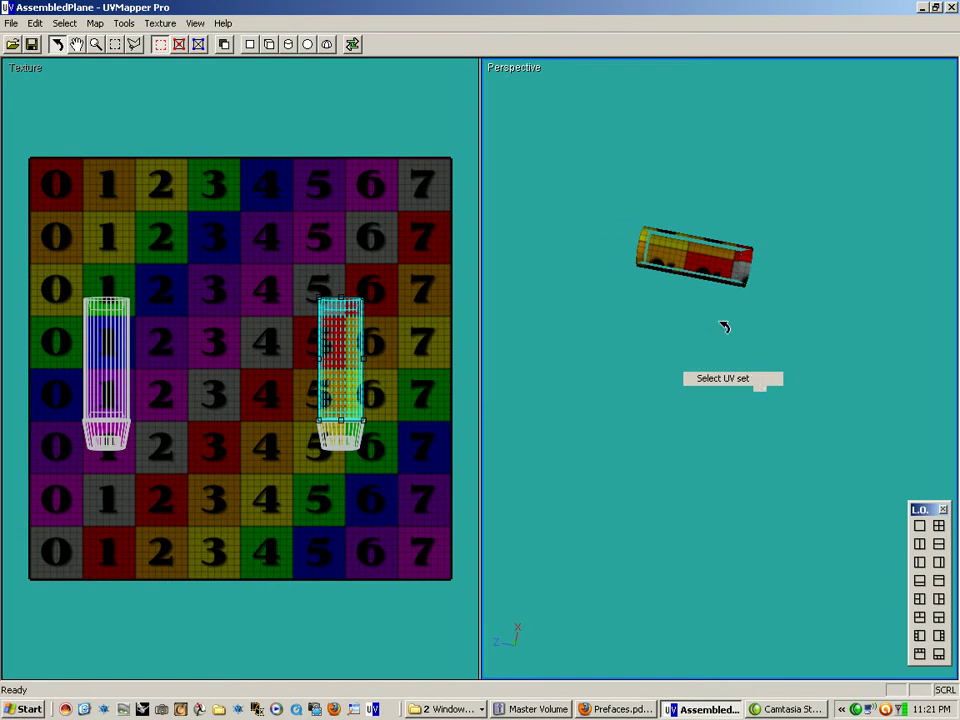
- Try the geometry selection on the port engine's body and narrow the selection to its single flat rectangular facet
{"action": "right_click", "coordinate": [687, 258]}
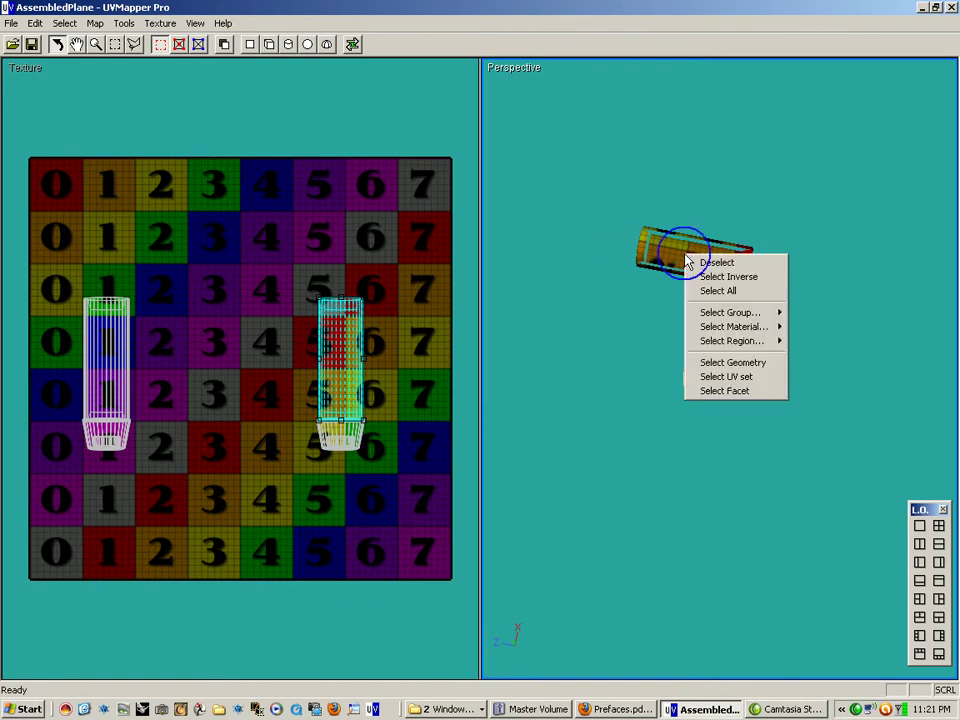
{"action": "left_click", "coordinate": [759, 364]}
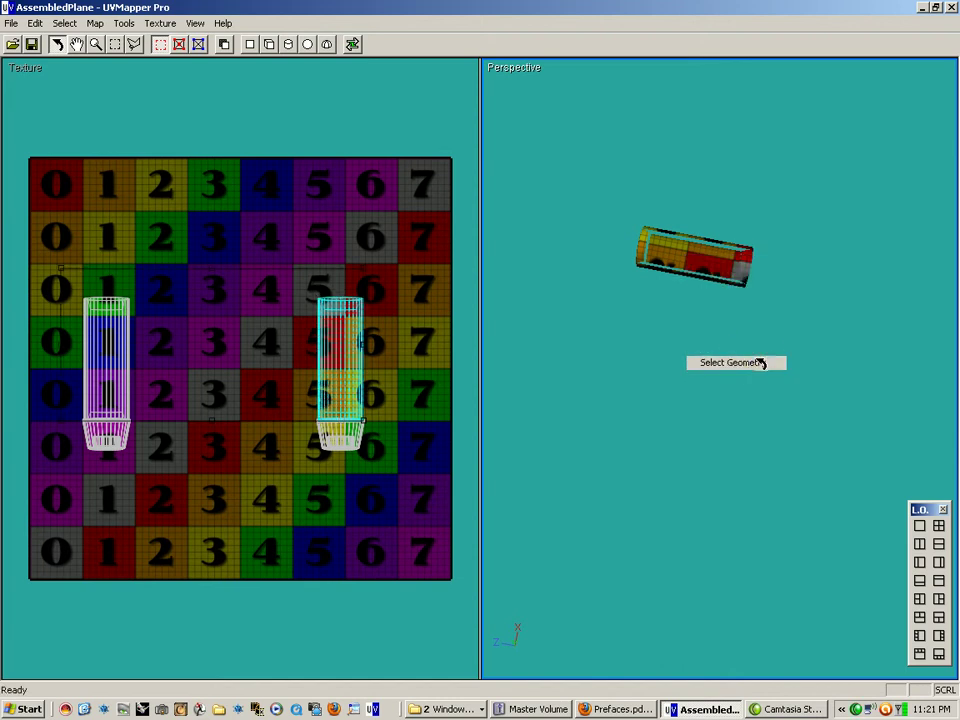
{"action": "right_click", "coordinate": [697, 259]}
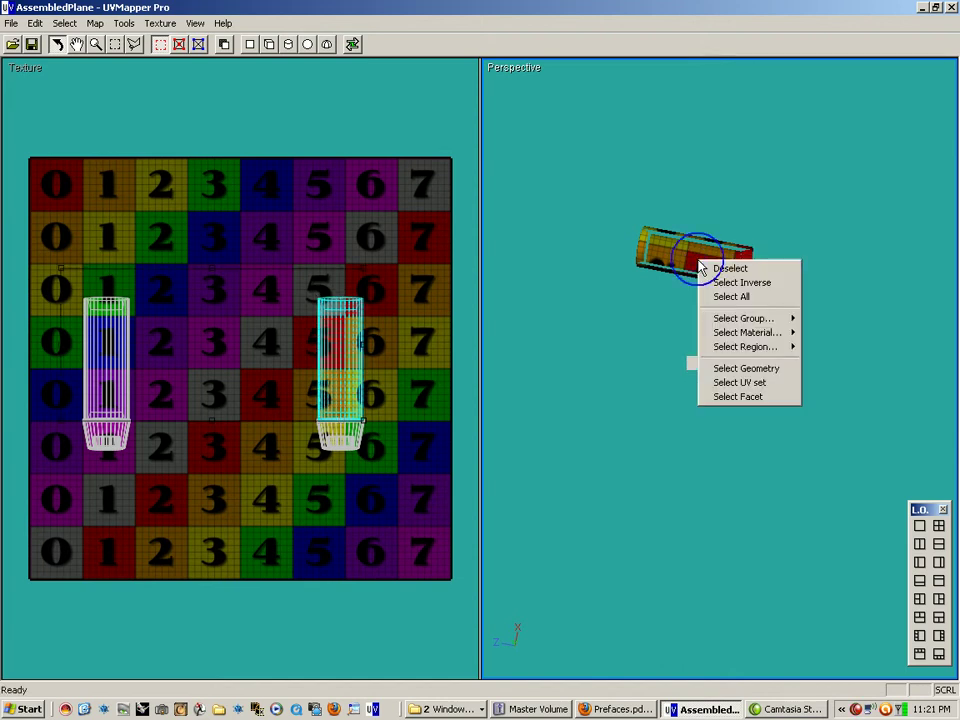
{"action": "left_click", "coordinate": [772, 397]}
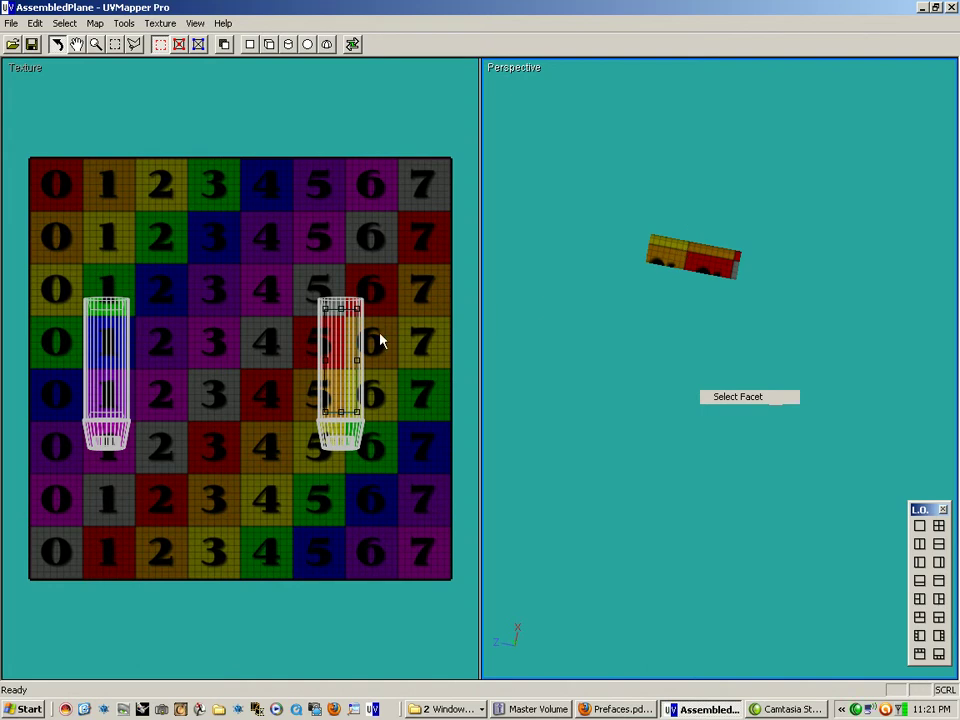
- Move the flat facet over column 4 of the checker map, planar map it on the Y-Axis with Scale Result, and clear the selection
{"action": "left_click", "coordinate": [265, 255]}
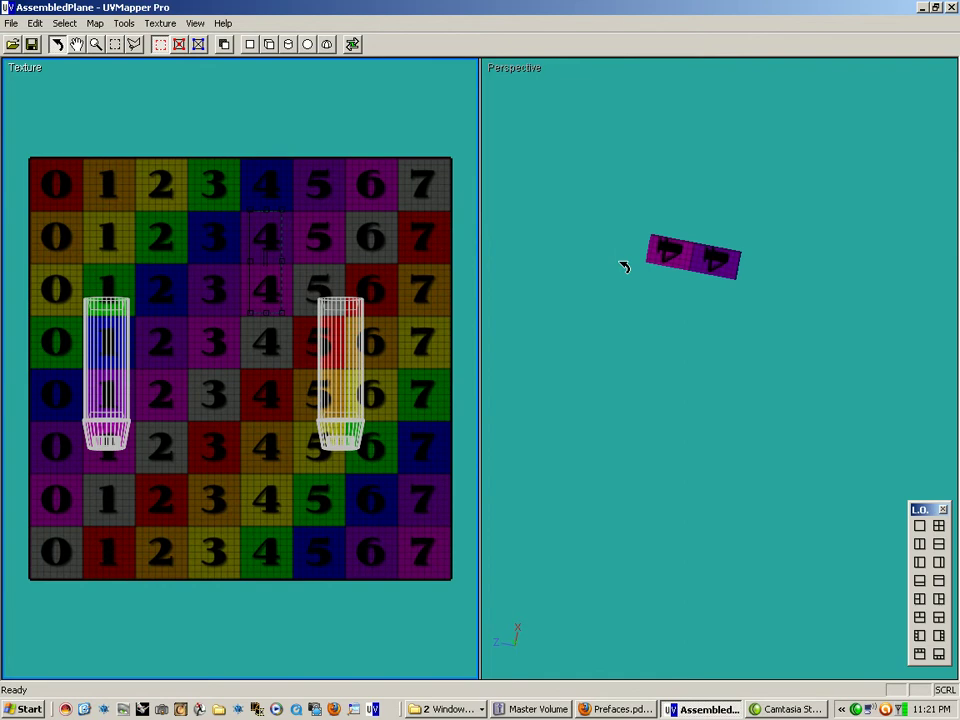
{"action": "left_click", "coordinate": [253, 45]}
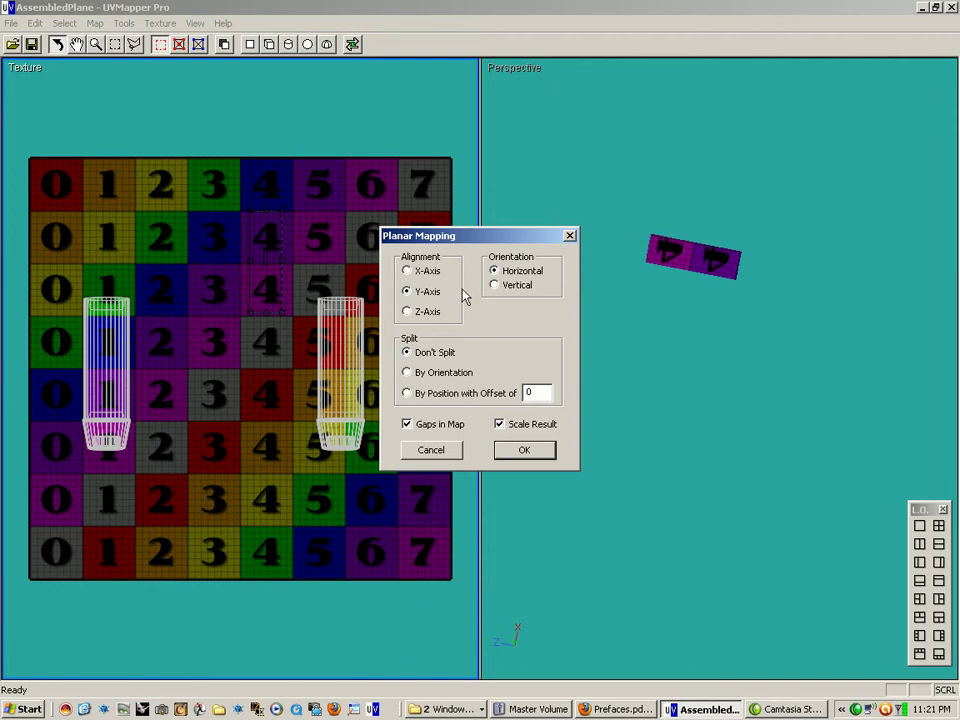
{"action": "left_click", "coordinate": [542, 452]}
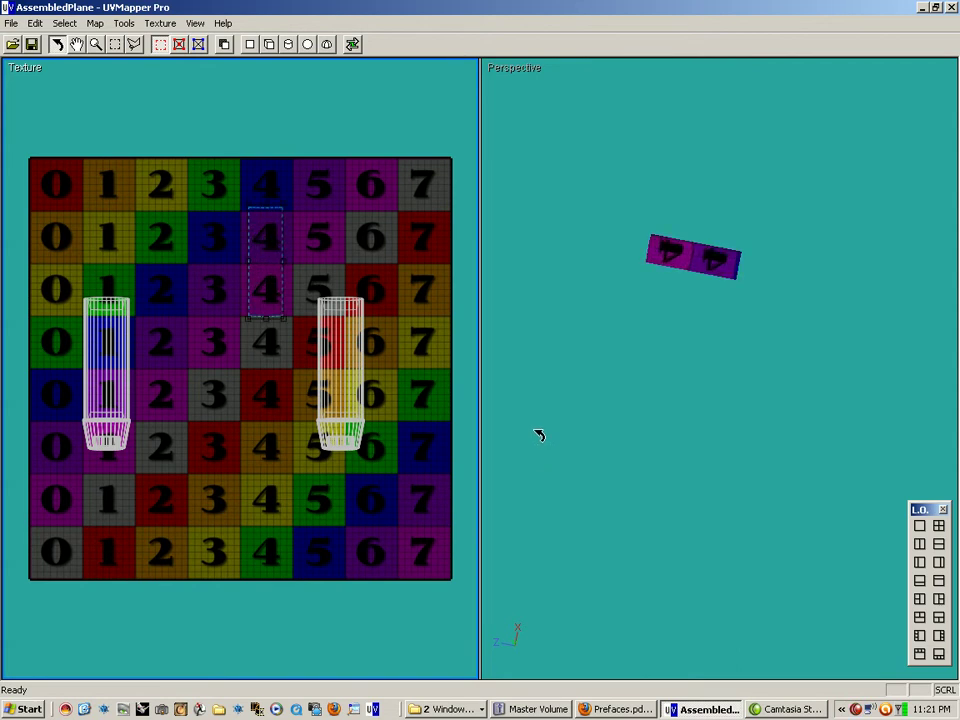
{"action": "left_click_drag", "start_coordinate": [643, 261], "coordinate": [671, 264]}
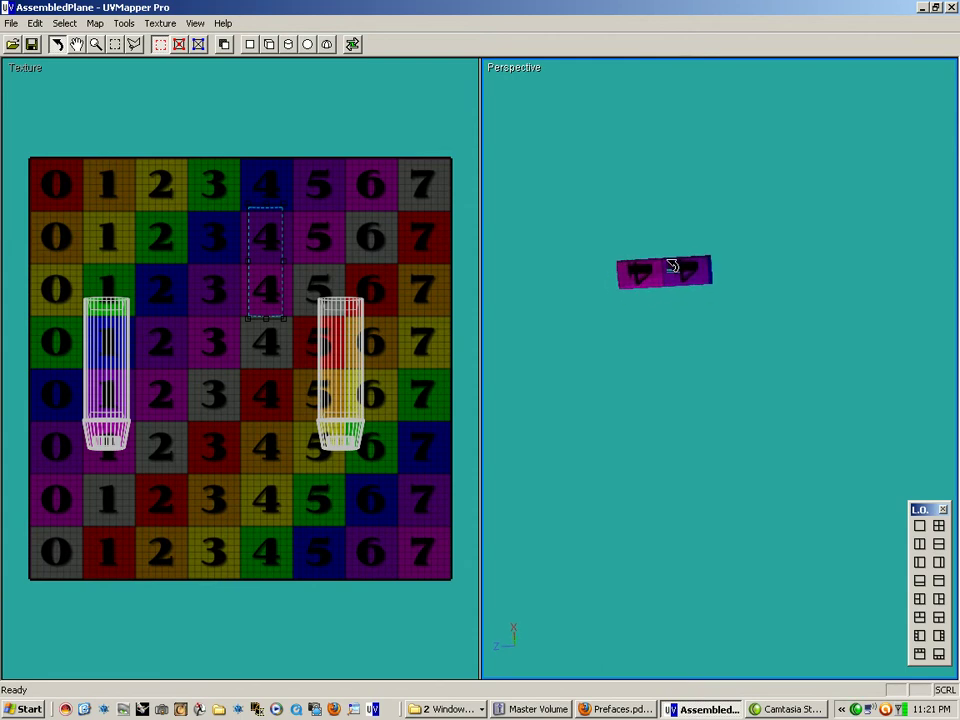
{"action": "left_click", "coordinate": [430, 362]}
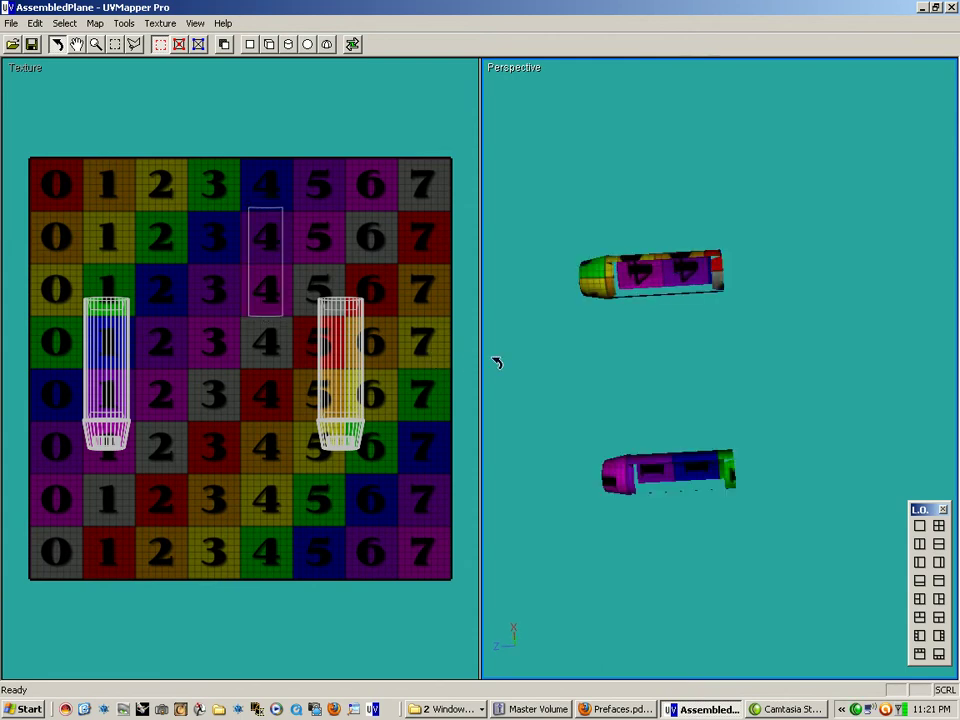
{"action": "left_click_drag", "start_coordinate": [660, 294], "coordinate": [670, 411]}
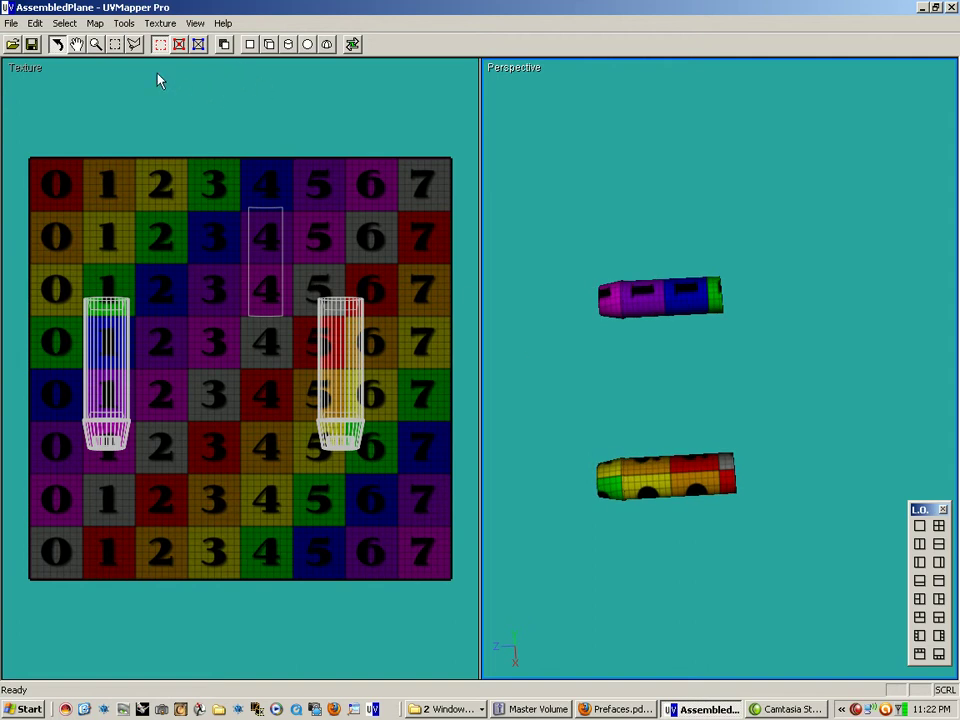
- Select the cylindrical body of the engine lying over columns 5 and 6 of the checker map, without its tapered nose section
{"action": "left_click", "coordinate": [117, 48]}
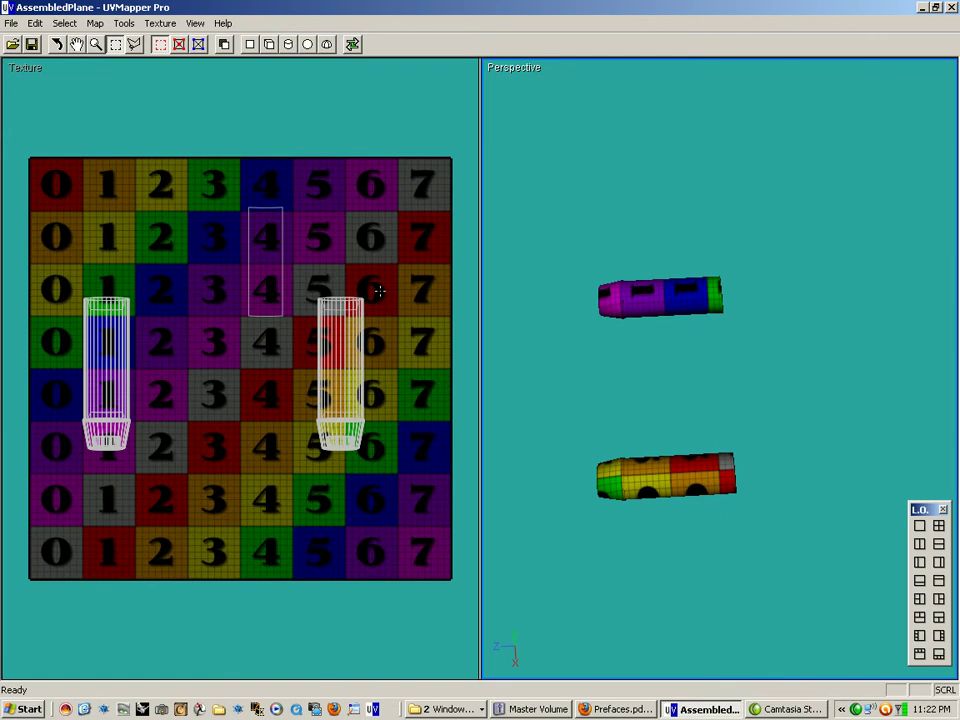
{"action": "left_click_drag", "start_coordinate": [379, 291], "coordinate": [291, 418]}
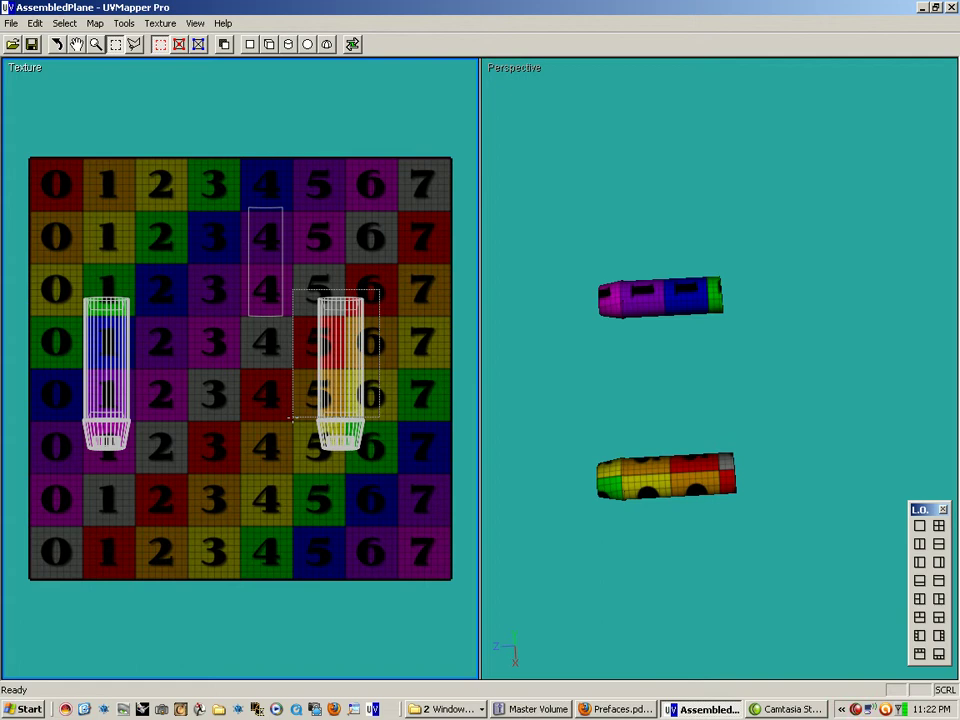
{"action": "left_click_drag", "start_coordinate": [292, 418], "coordinate": [292, 418]}
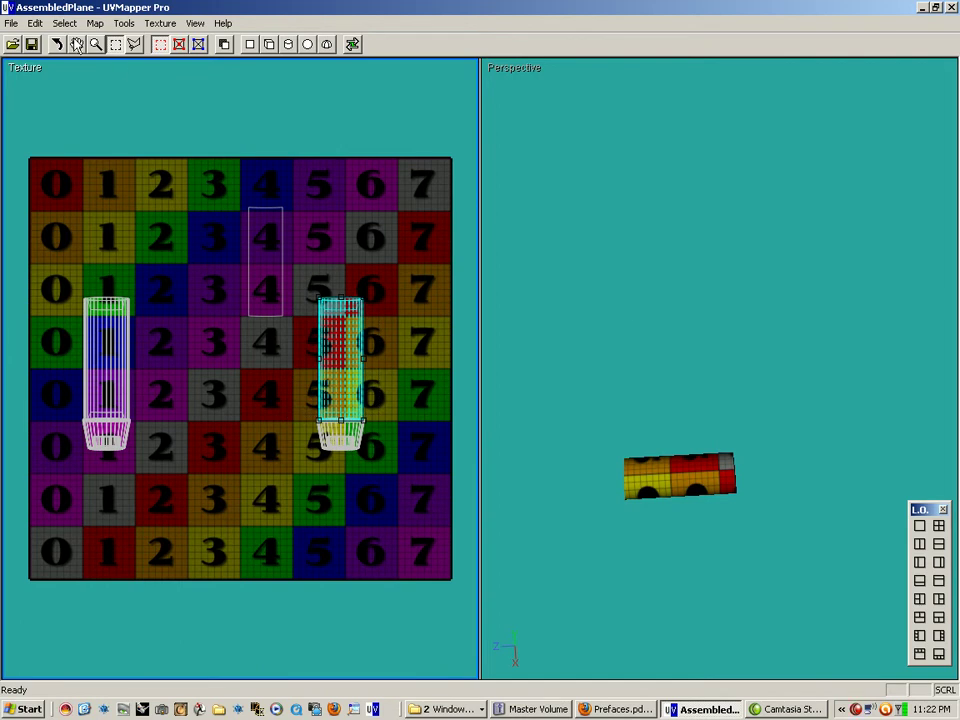
{"action": "left_click", "coordinate": [57, 44]}
{"action": "left_click_drag", "start_coordinate": [709, 495], "coordinate": [777, 405]}
{"action": "left_click_drag", "start_coordinate": [774, 342], "coordinate": [641, 425]}
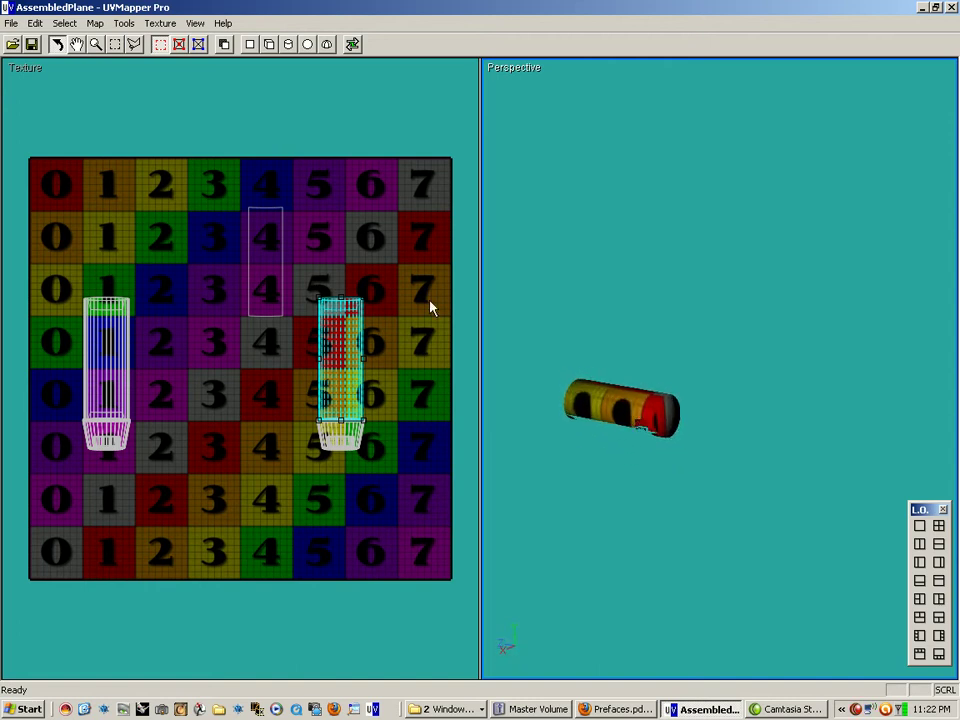
- Apply cylindrical mapping to the selected engine body along the Z axis with 0 degrees seam rotation, separate caps and Scale Result
{"action": "left_click", "coordinate": [290, 45]}
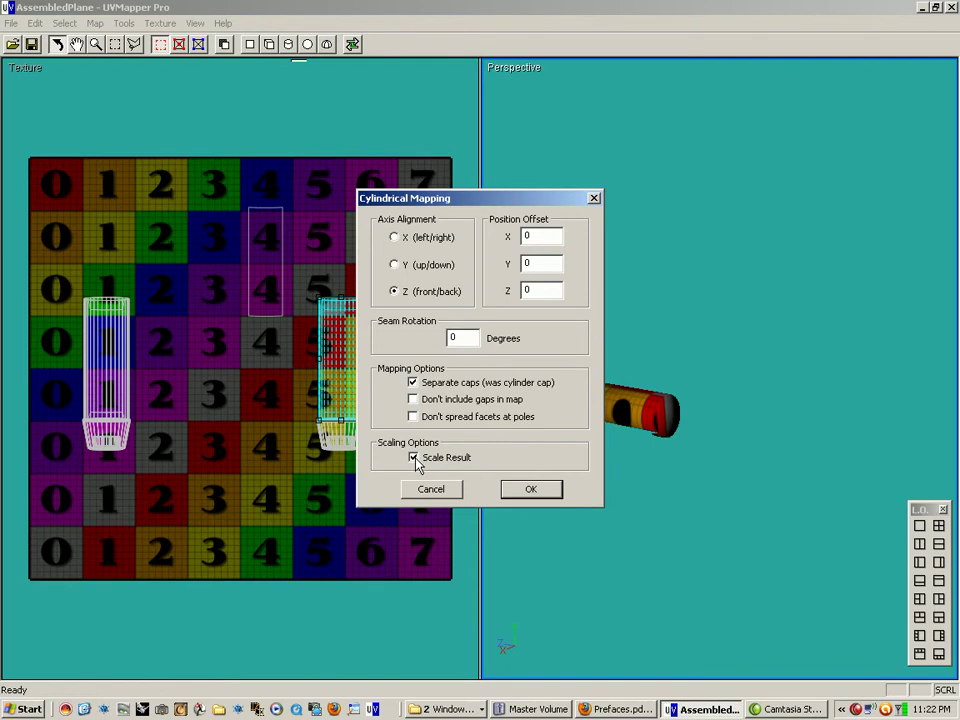
{"action": "left_click", "coordinate": [533, 489]}
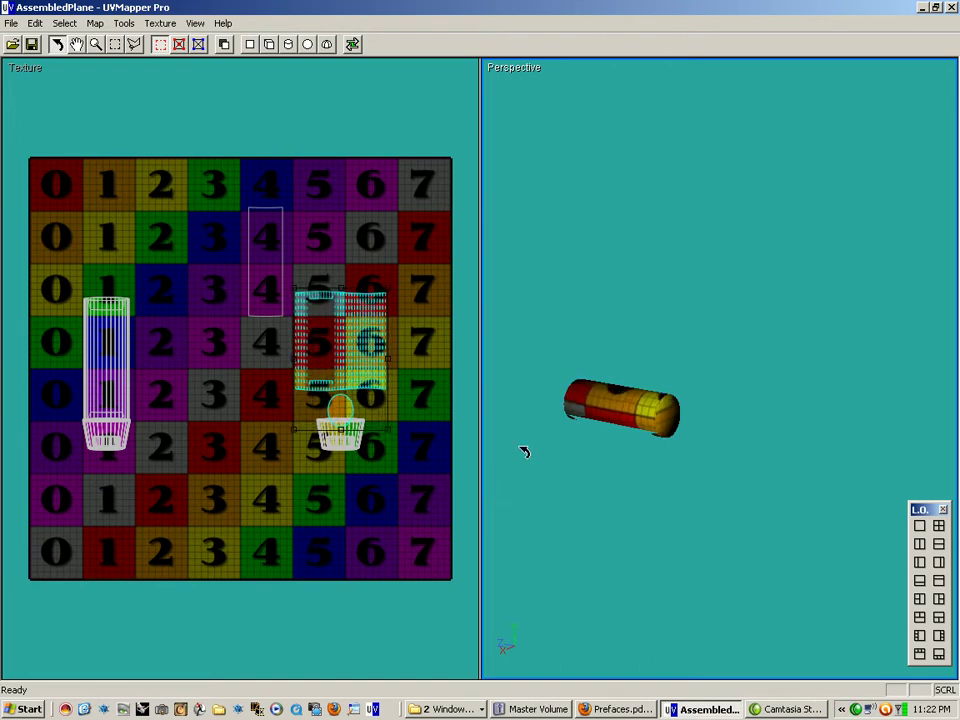
{"action": "left_click_drag", "start_coordinate": [603, 418], "coordinate": [643, 420]}
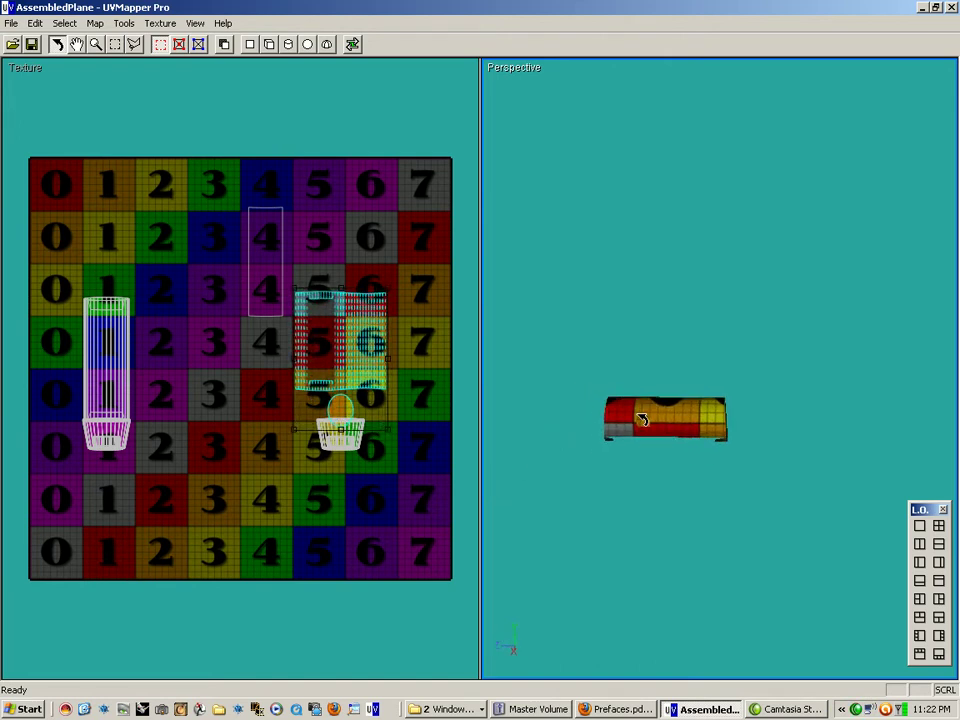
{"action": "scroll", "coordinate": [686, 447], "scroll_direction": "up", "scroll_amount": 3}
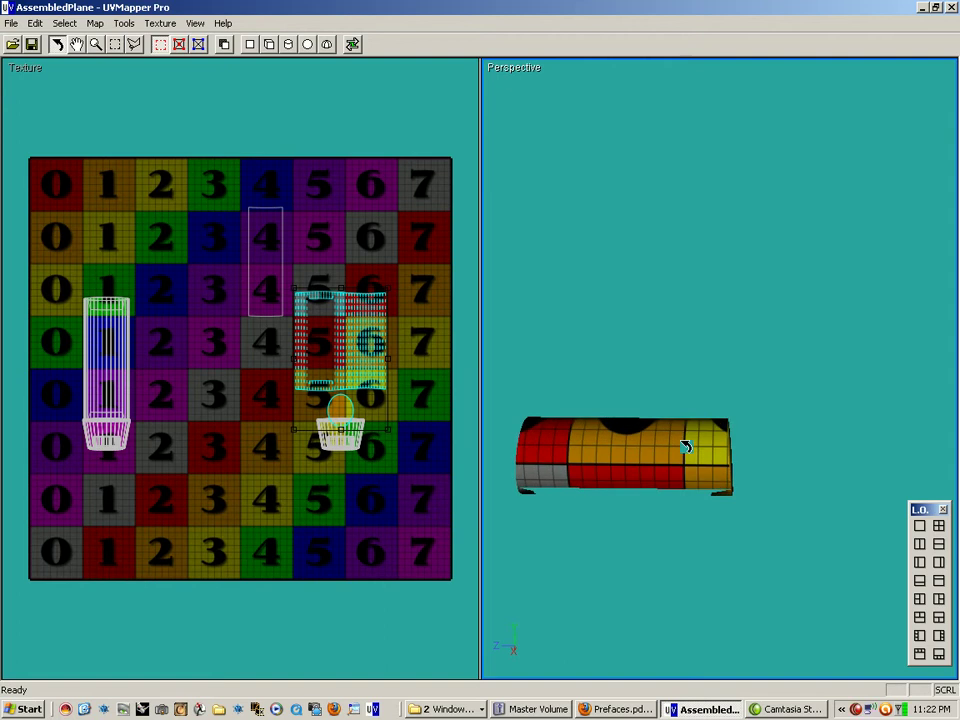
- Widen the engine body's UV layout slightly and move it up over columns 5 to 7 in the checker map's upper rows
{"action": "scroll", "coordinate": [686, 447], "scroll_direction": "down", "scroll_amount": 2}
{"action": "left_click_drag", "start_coordinate": [391, 364], "coordinate": [416, 358]}
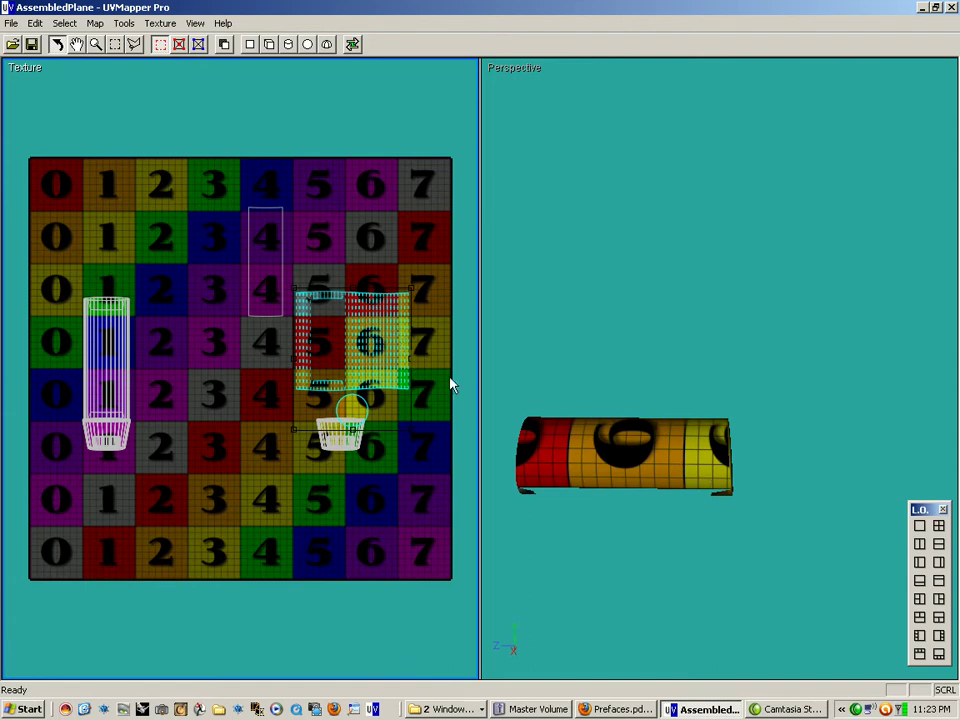
{"action": "left_click_drag", "start_coordinate": [369, 339], "coordinate": [380, 232]}
- Examine the checker numbers around the cylindrically mapped engine body from all sides for stretching and distortion
{"action": "left_click_drag", "start_coordinate": [557, 422], "coordinate": [576, 437]}
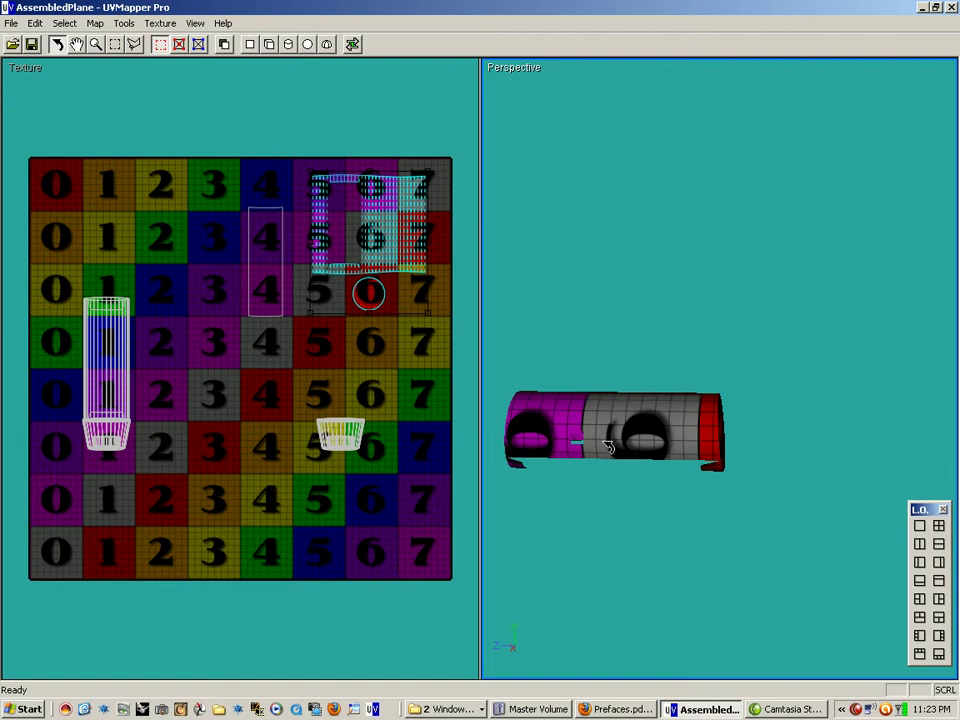
{"action": "left_click_drag", "start_coordinate": [607, 446], "coordinate": [594, 424]}
{"action": "left_click_drag", "start_coordinate": [611, 377], "coordinate": [619, 518]}
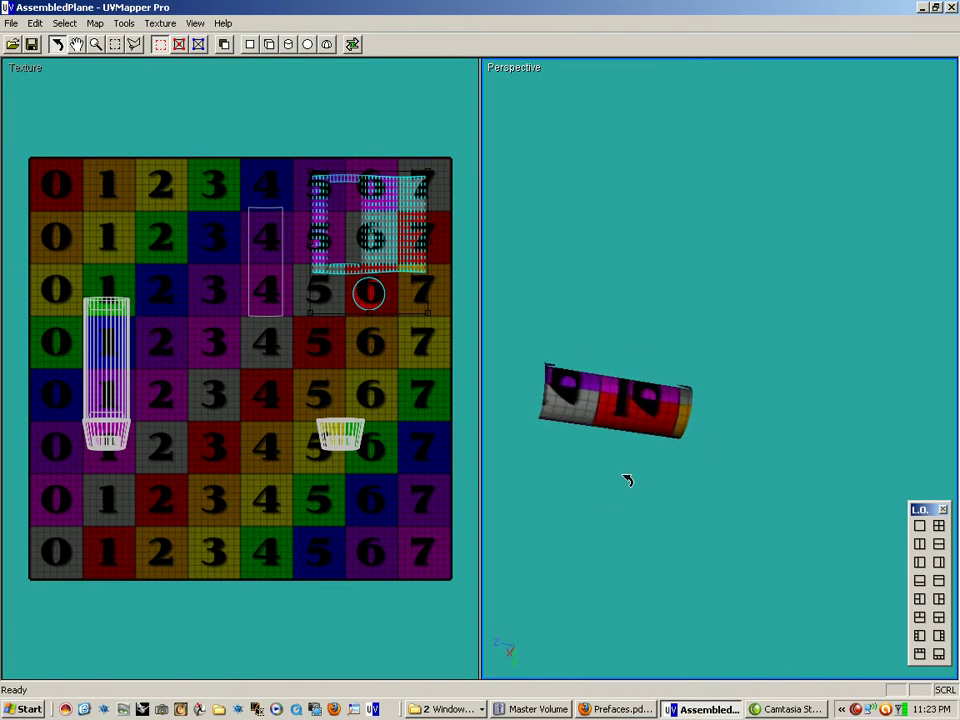
{"action": "mouse_move", "coordinate": [640, 432]}
{"action": "left_mouse_down"}
{"action": "mouse_move", "coordinate": [647, 416]}
{"action": "mouse_move", "coordinate": [636, 386]}
{"action": "mouse_move", "coordinate": [655, 266]}
{"action": "mouse_move", "coordinate": [664, 321]}
{"action": "mouse_move", "coordinate": [632, 426]}
{"action": "left_mouse_up"}
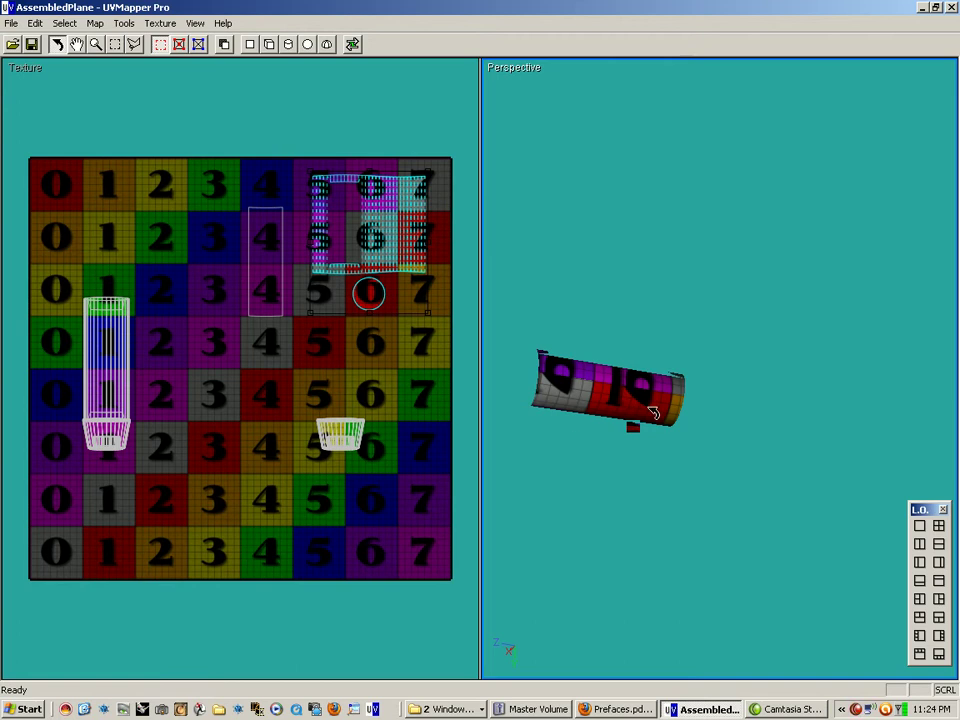
{"action": "left_click_drag", "start_coordinate": [618, 398], "coordinate": [648, 412]}
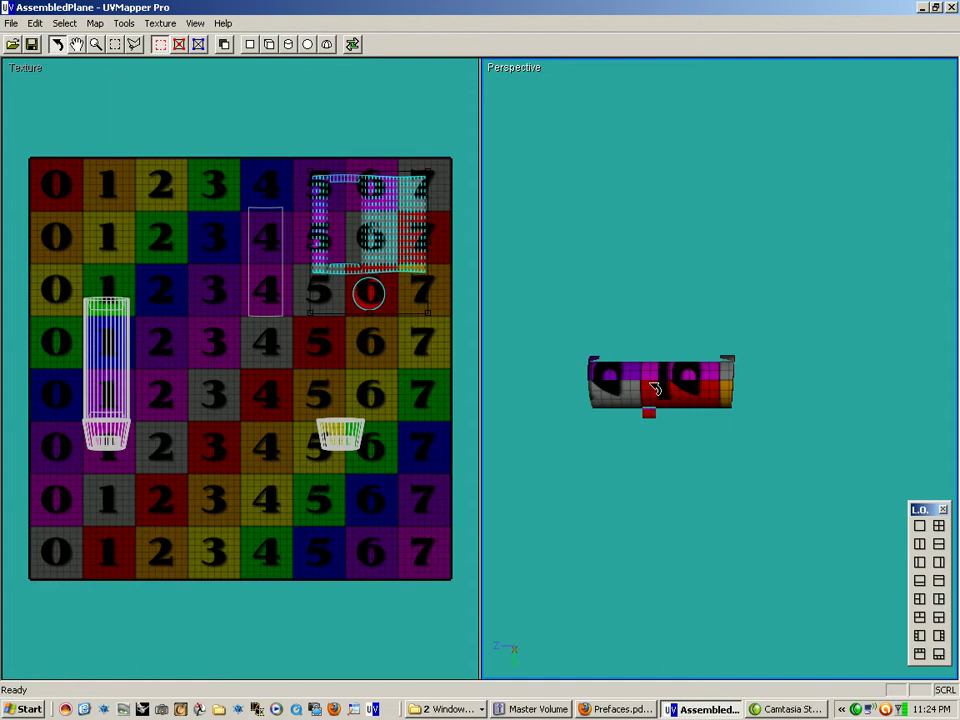
{"action": "left_click_drag", "start_coordinate": [648, 396], "coordinate": [645, 381]}
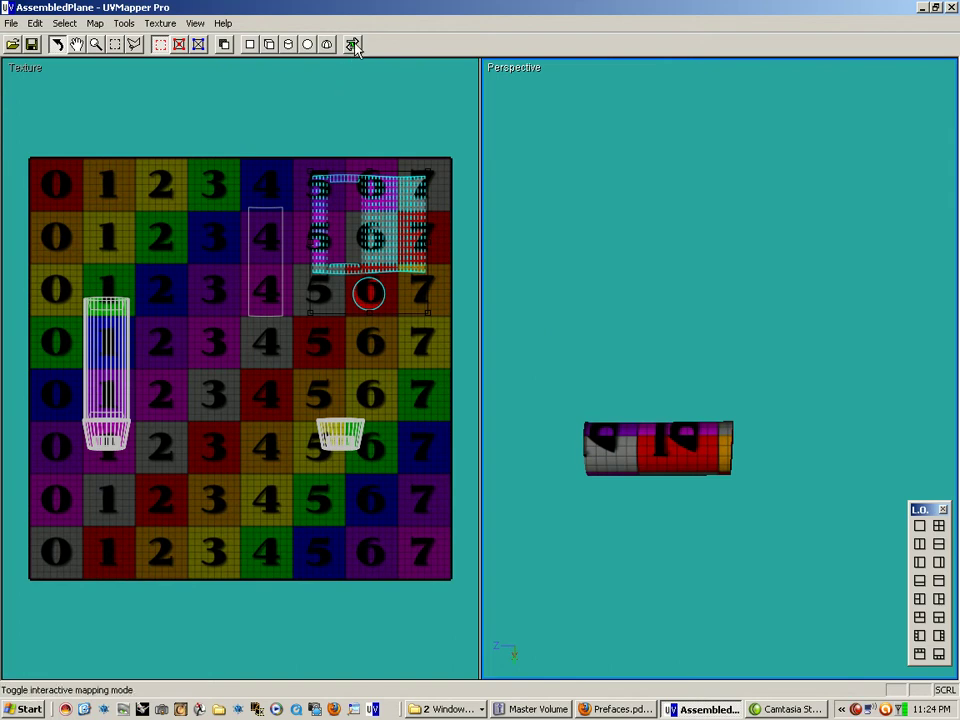
{"action": "left_click_drag", "start_coordinate": [638, 456], "coordinate": [651, 298]}
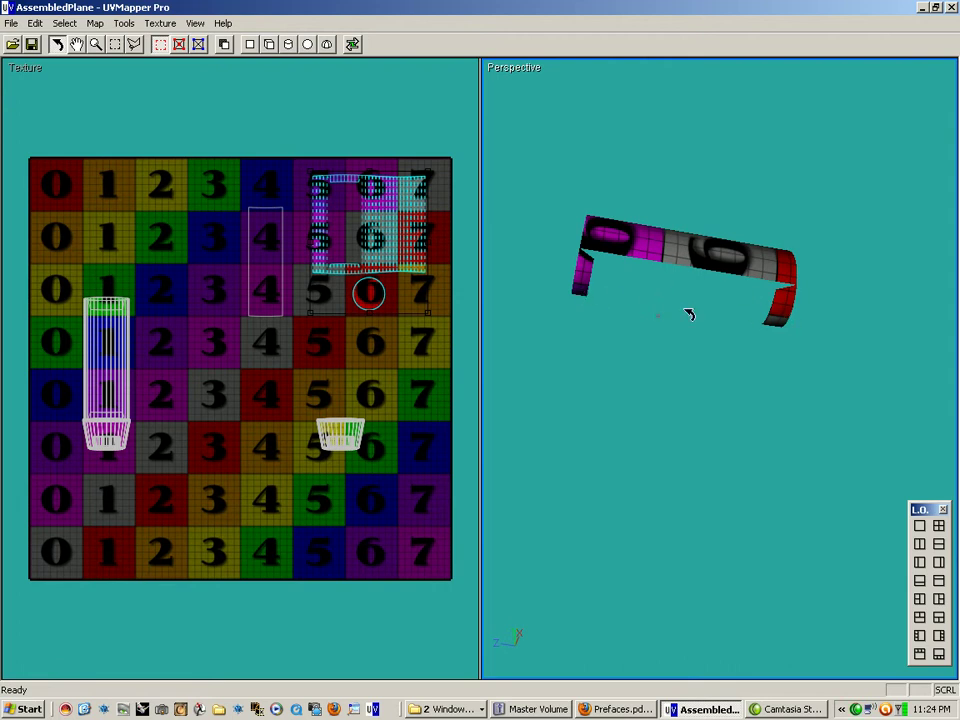
{"action": "left_click_drag", "start_coordinate": [731, 302], "coordinate": [588, 171]}
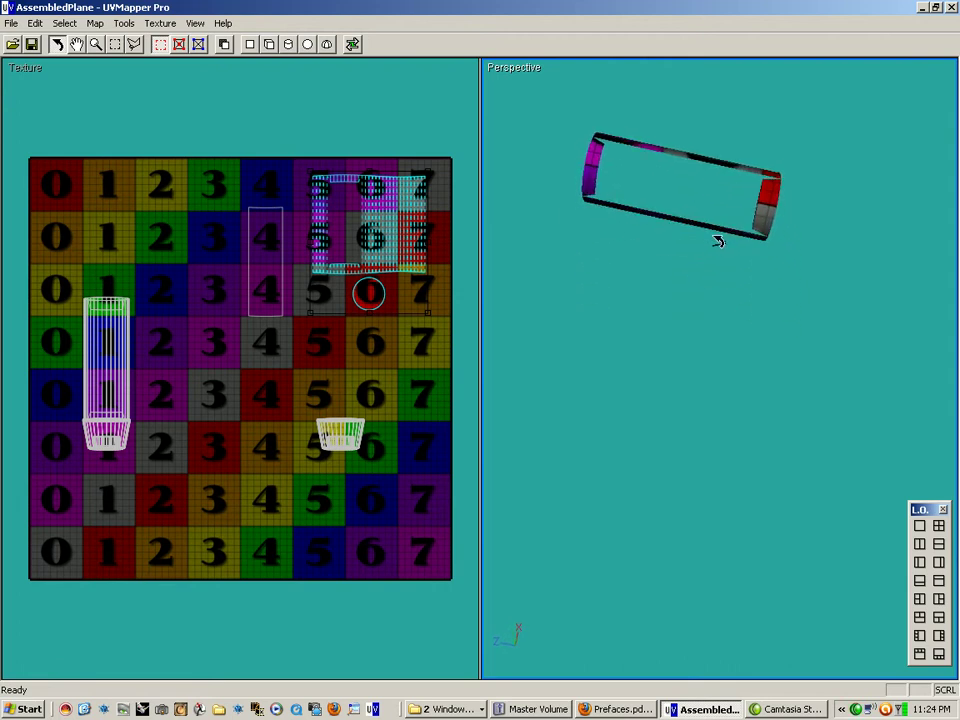
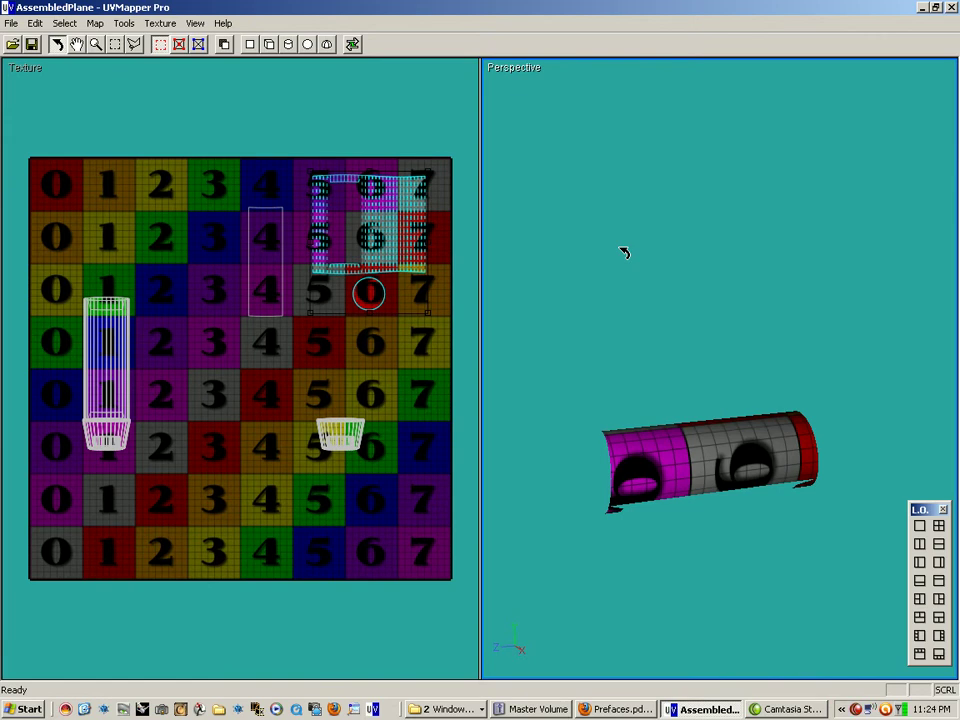
- Turn on interactive mapping mode for the selected engine body laid out over columns 5 to 7
{"action": "left_click", "coordinate": [353, 46]}
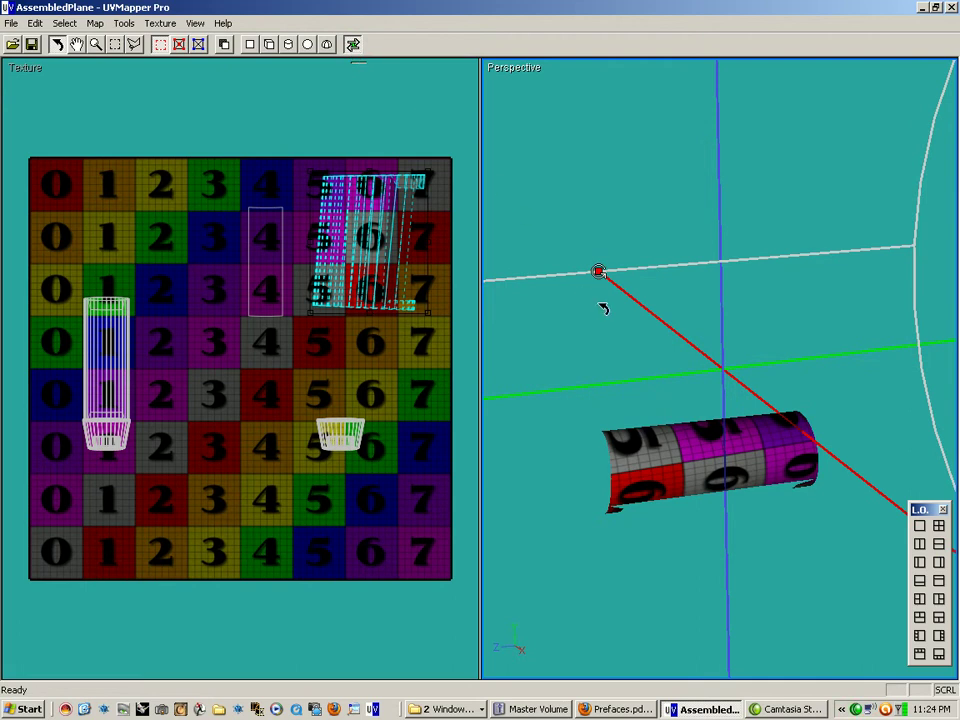
{"action": "left_click_drag", "start_coordinate": [617, 281], "coordinate": [624, 273]}
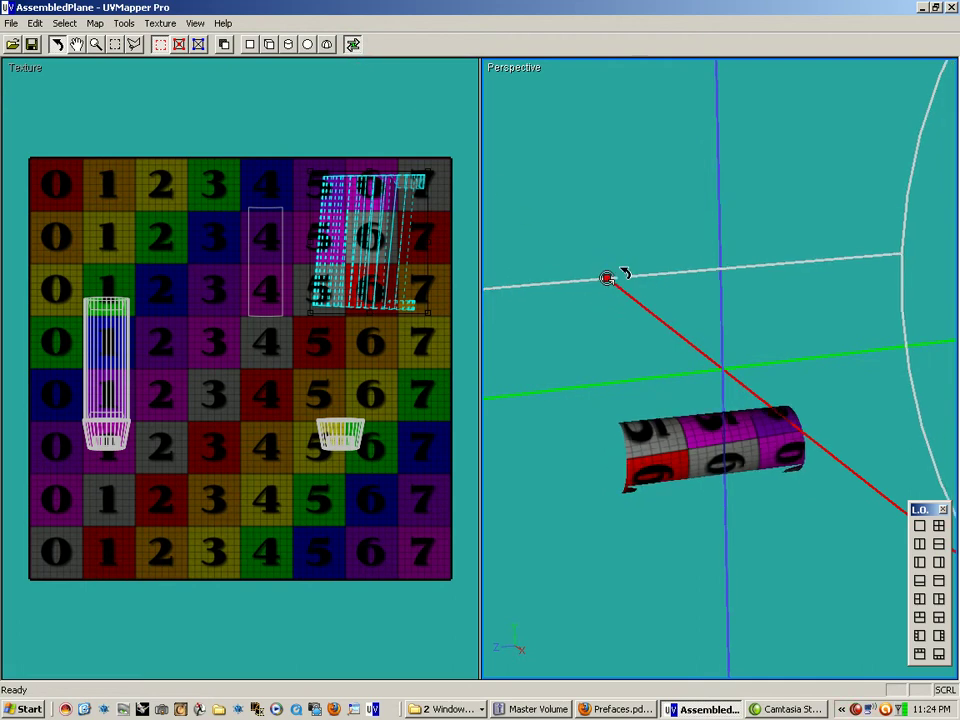
{"action": "key", "text": "Home"}
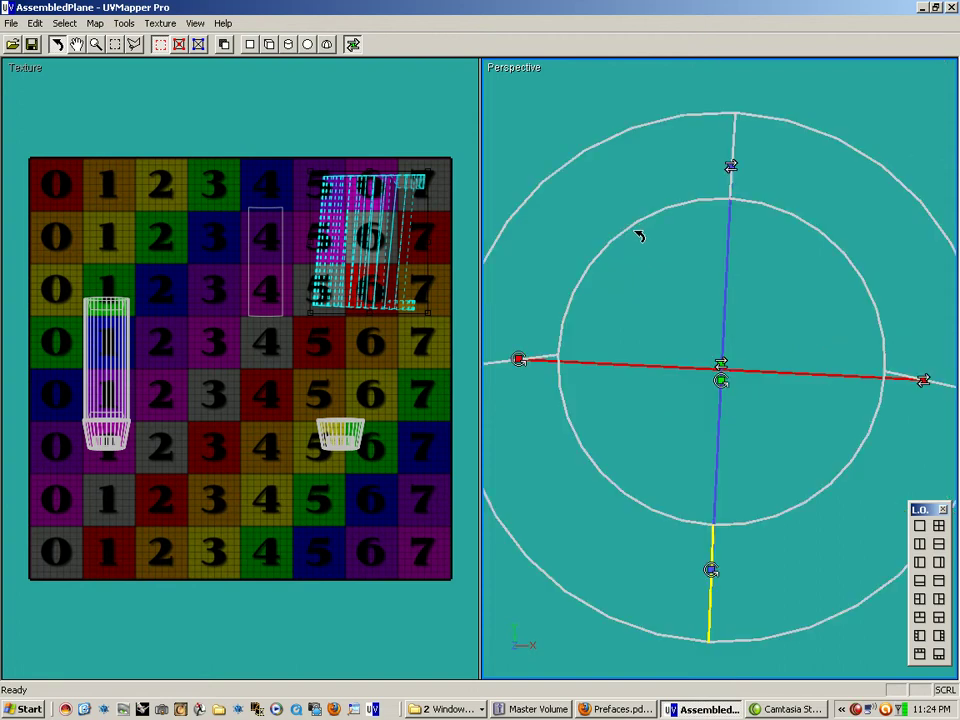
{"action": "scroll", "coordinate": [643, 272], "scroll_direction": "down", "scroll_amount": 8}
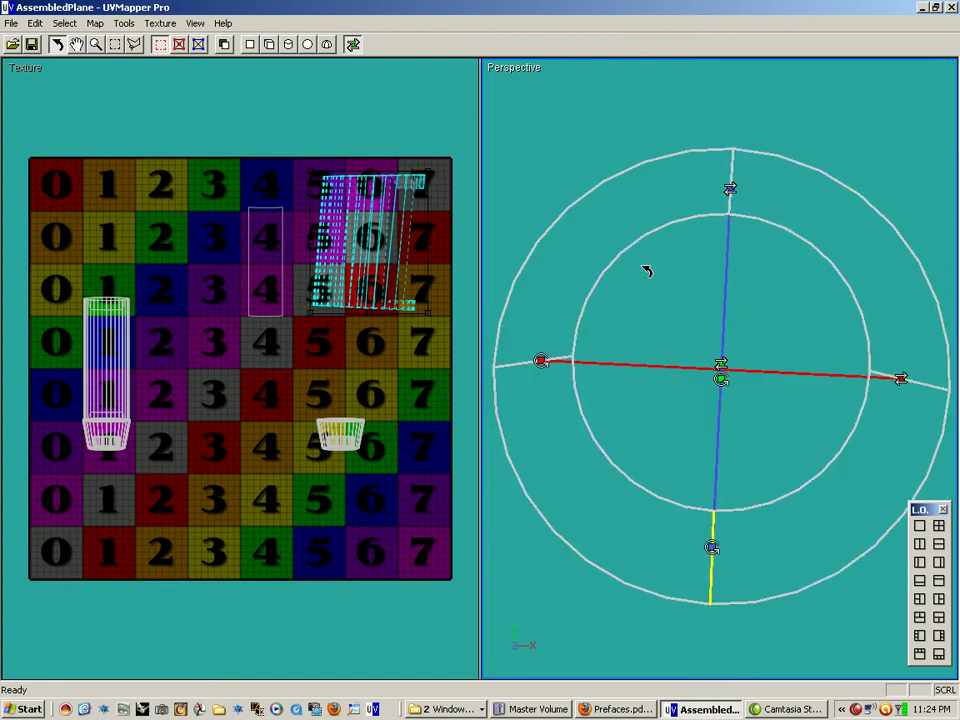
- Apply cylindrical mapping interactively to the selected engine body, viewed end-on through the mapping cylinder
{"action": "left_click_drag", "start_coordinate": [647, 271], "coordinate": [635, 302]}
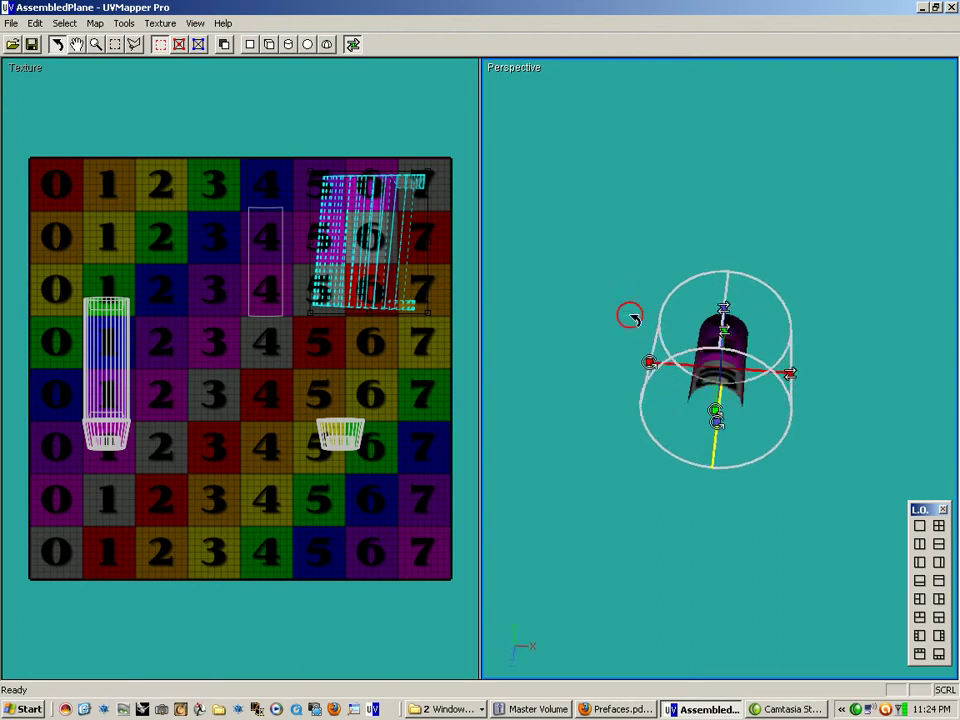
{"action": "left_click_drag", "start_coordinate": [616, 354], "coordinate": [622, 302]}
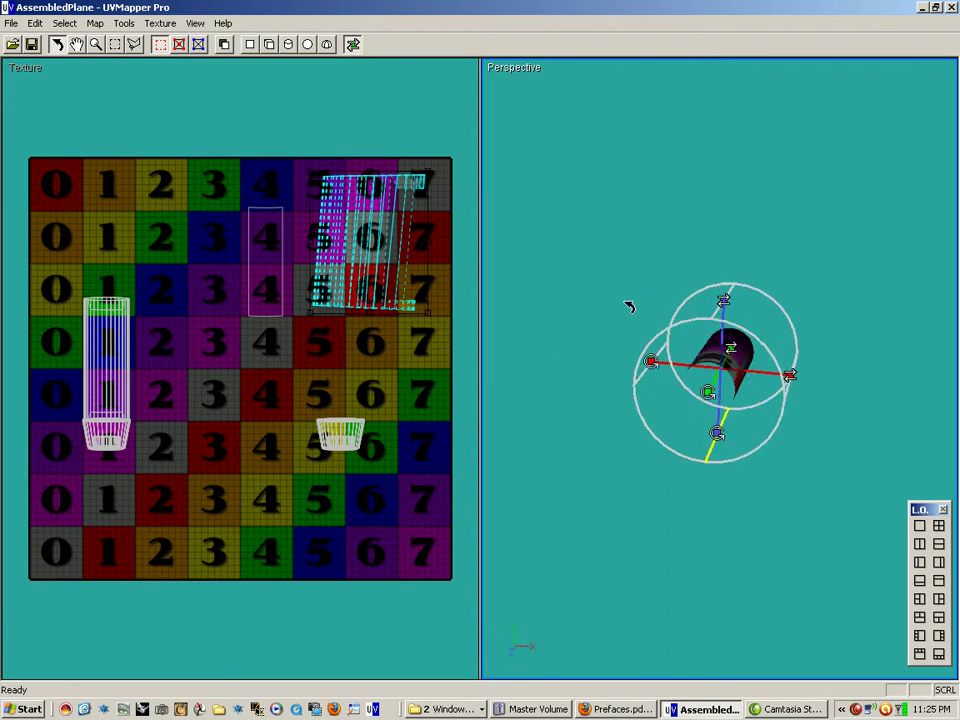
{"action": "left_click_drag", "start_coordinate": [657, 348], "coordinate": [699, 352]}
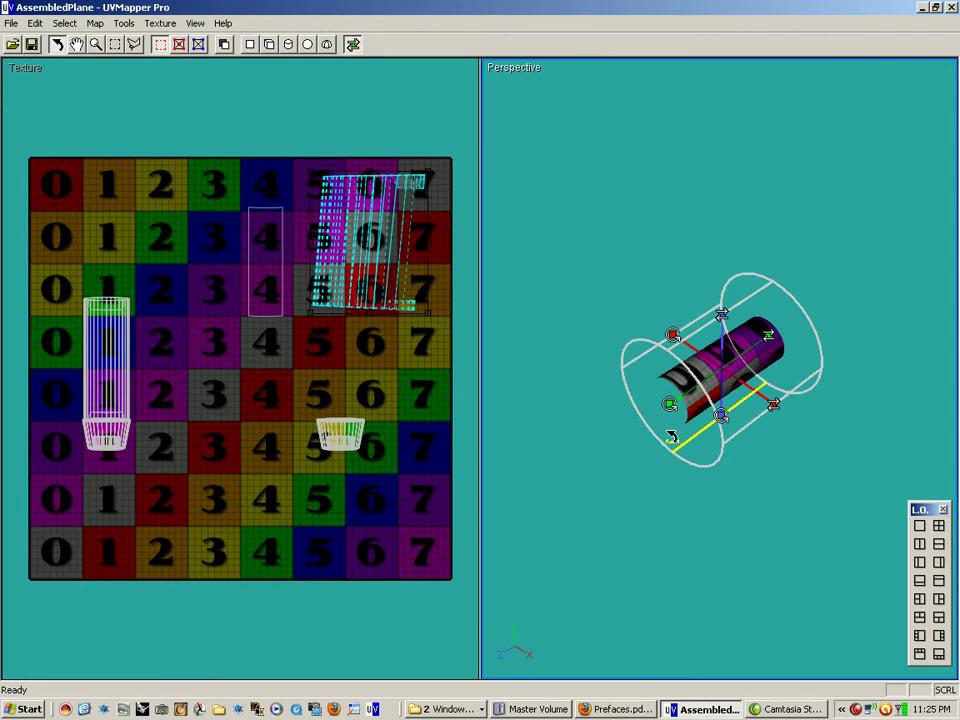
{"action": "left_click_drag", "start_coordinate": [672, 436], "coordinate": [488, 397]}
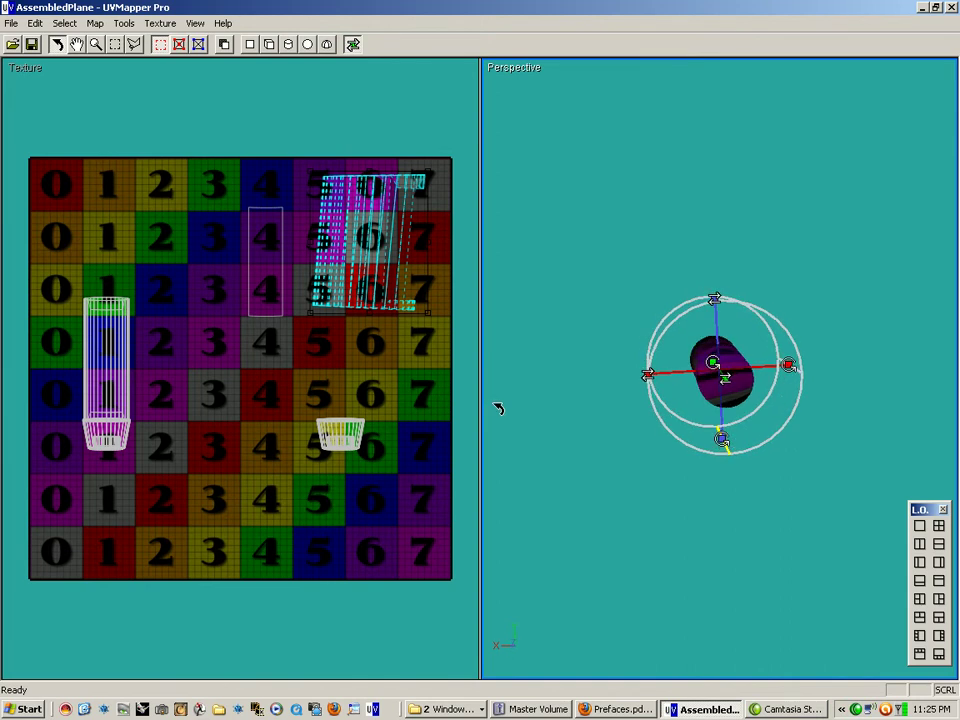
{"action": "left_click_drag", "start_coordinate": [497, 406], "coordinate": [489, 398]}
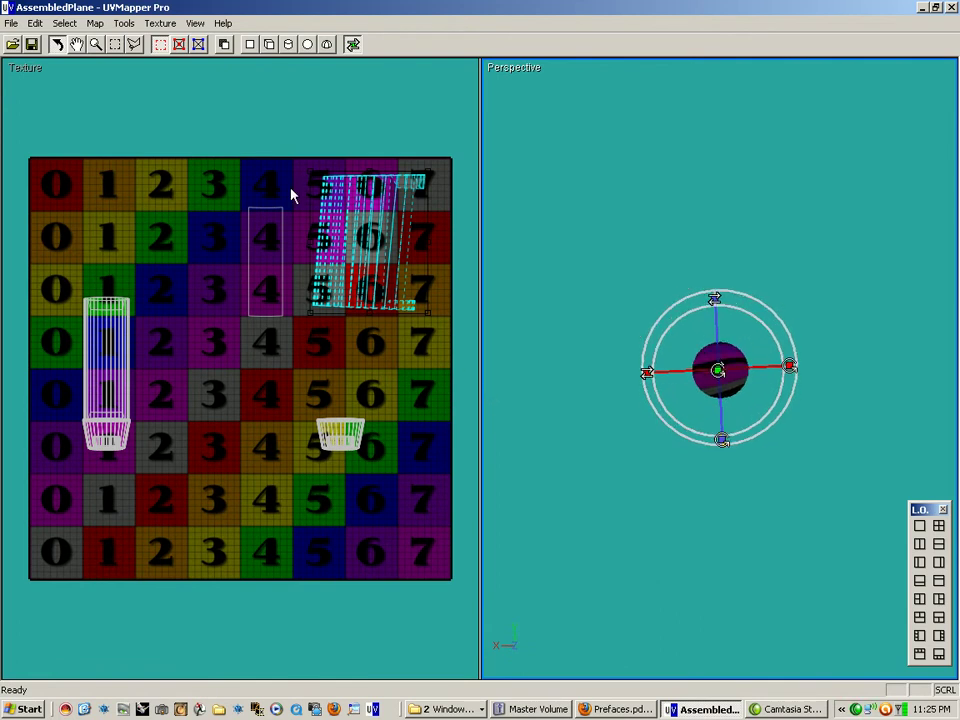
{"action": "left_click", "coordinate": [288, 44]}
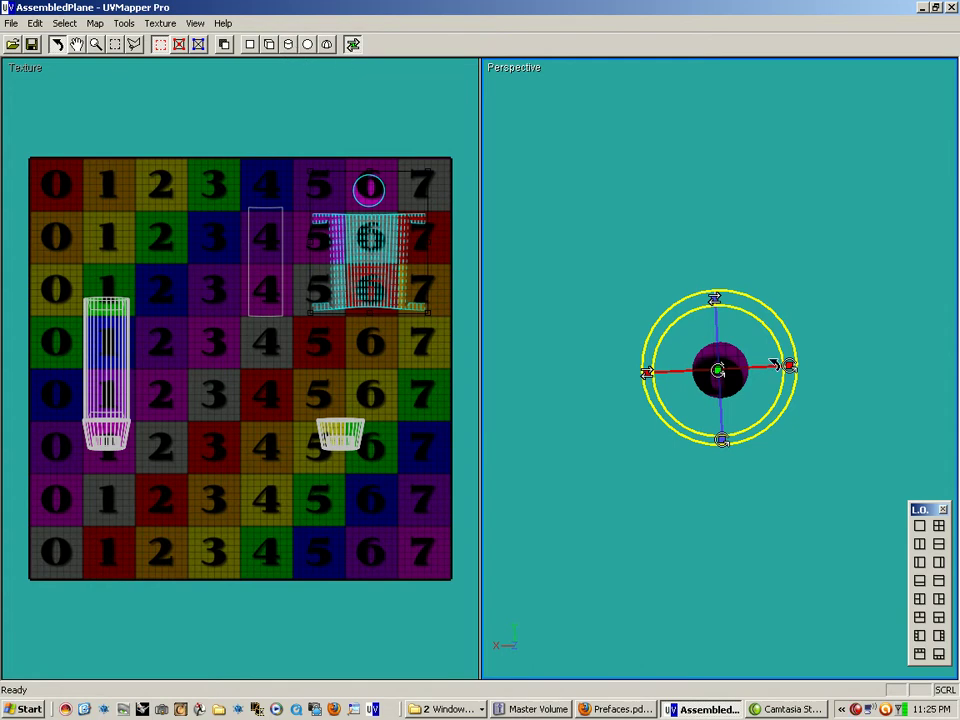
- Rotate the mapping cylinder slightly about its red X axis so it lies level with the engine body
{"action": "left_click_drag", "start_coordinate": [703, 350], "coordinate": [819, 343]}
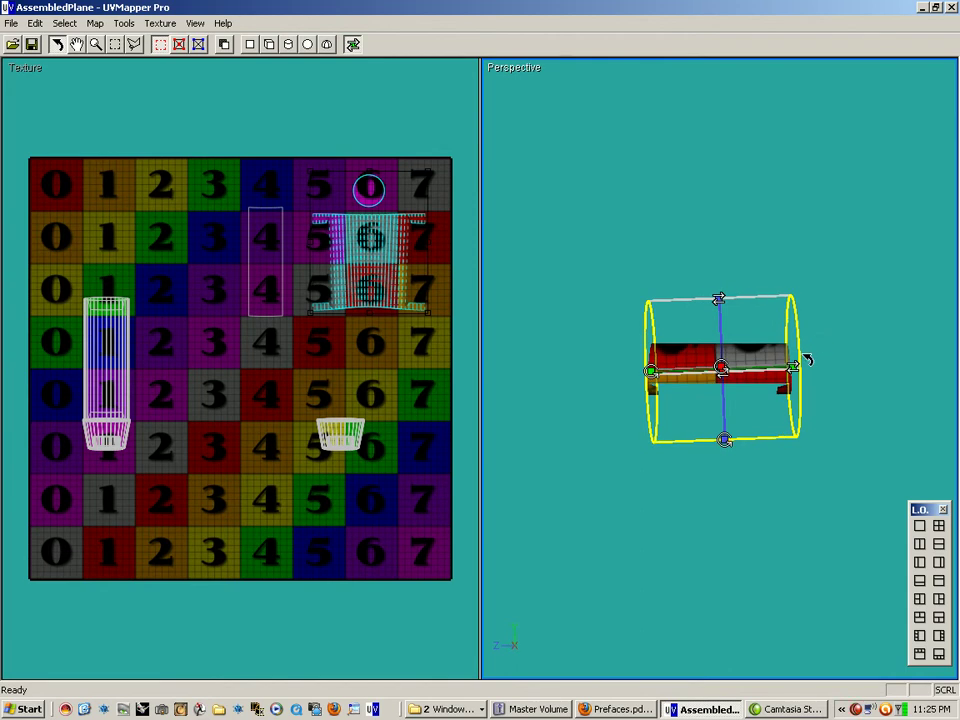
{"action": "scroll", "coordinate": [810, 355], "scroll_direction": "up", "scroll_amount": 5}
{"action": "left_click_drag", "start_coordinate": [781, 418], "coordinate": [782, 411]}
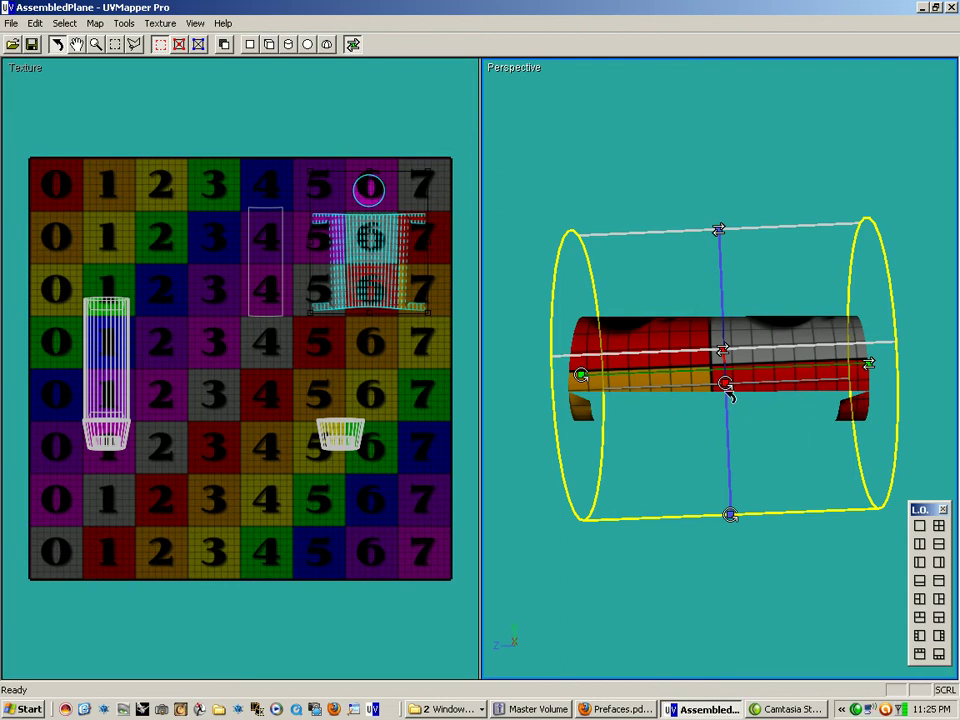
{"action": "left_click_drag", "start_coordinate": [726, 386], "coordinate": [726, 391]}
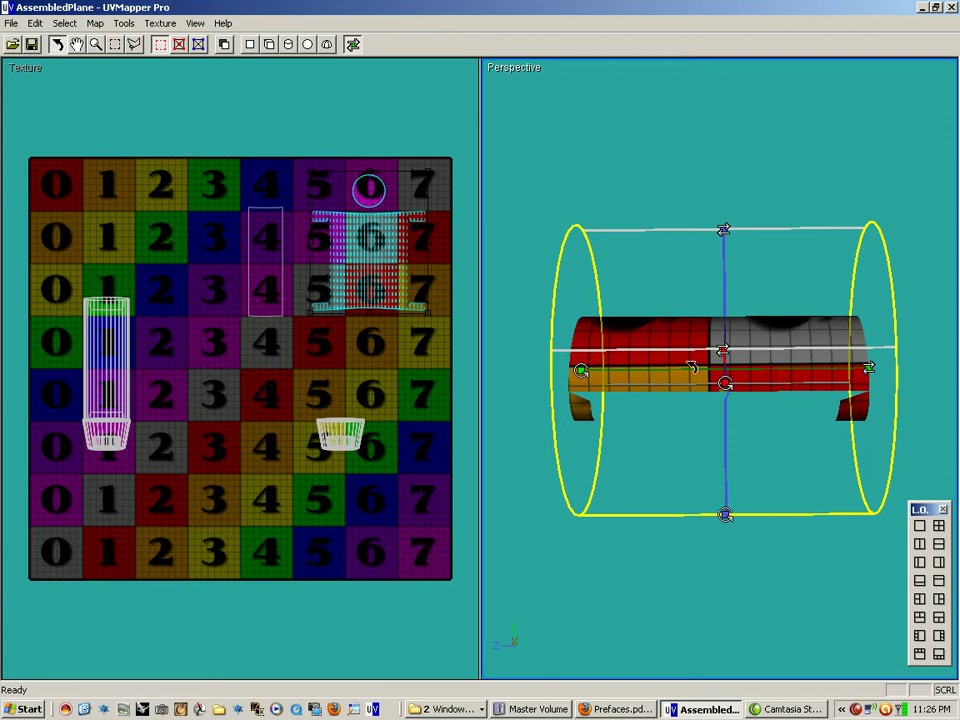
- Check the aligned mapping from below and from the side, and turn off interactive mapping mode for the engine body
{"action": "left_click_drag", "start_coordinate": [690, 439], "coordinate": [722, 375]}
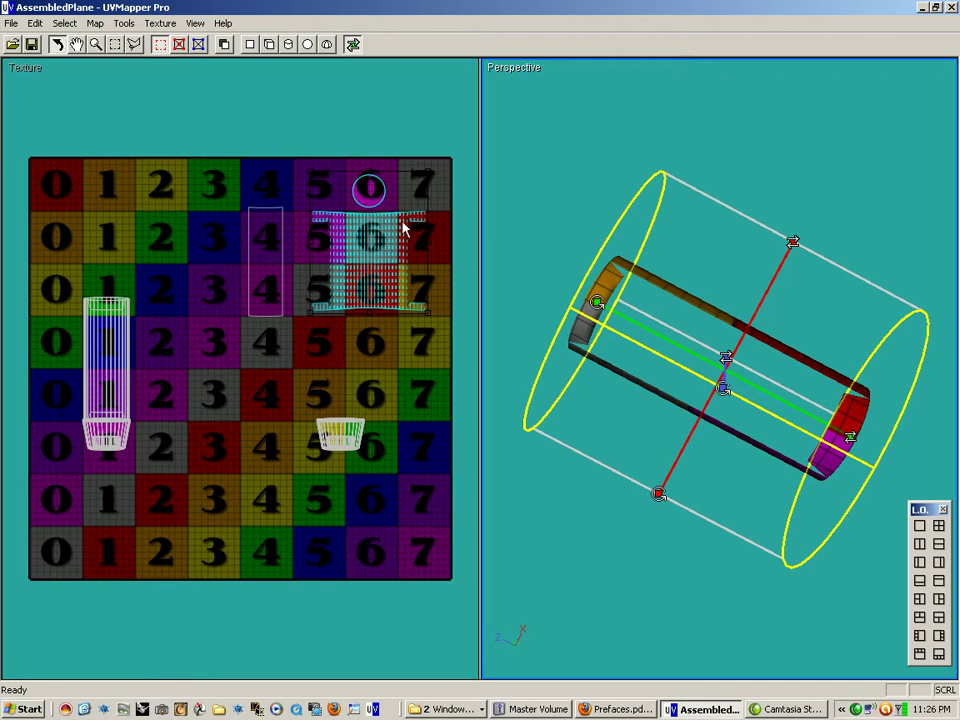
{"action": "left_click_drag", "start_coordinate": [591, 223], "coordinate": [597, 310]}
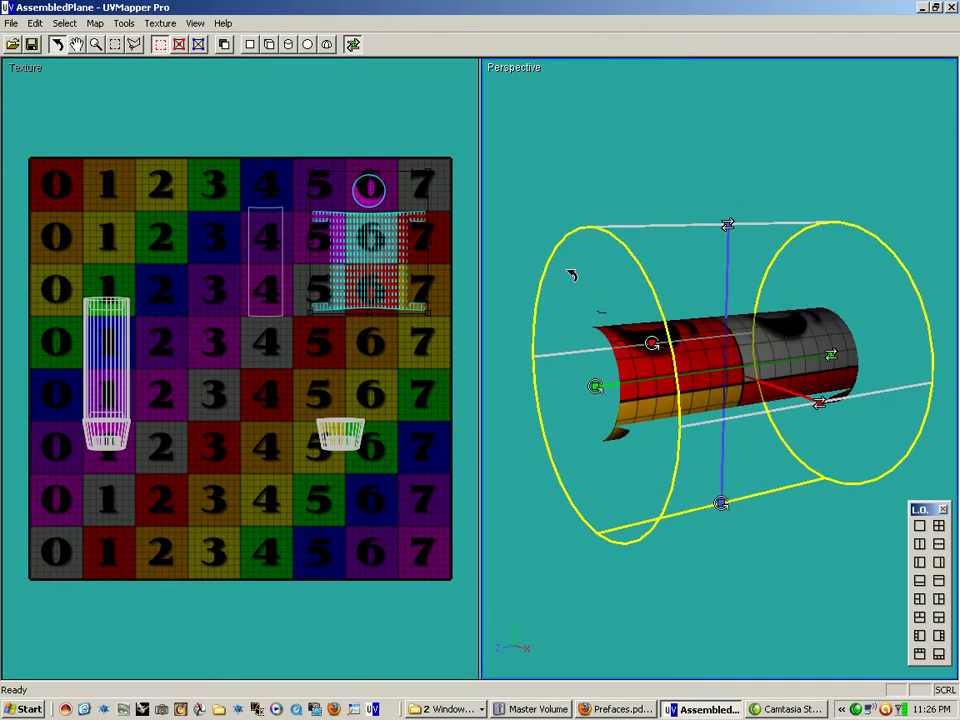
{"action": "left_click", "coordinate": [353, 44]}
{"action": "mouse_move", "coordinate": [648, 344]}
{"action": "left_mouse_down"}
{"action": "mouse_move", "coordinate": [660, 386]}
{"action": "mouse_move", "coordinate": [654, 414]}
{"action": "mouse_move", "coordinate": [492, 343]}
{"action": "mouse_move", "coordinate": [542, 326]}
{"action": "mouse_move", "coordinate": [731, 343]}
{"action": "mouse_move", "coordinate": [736, 360]}
{"action": "mouse_move", "coordinate": [651, 356]}
{"action": "left_mouse_up"}
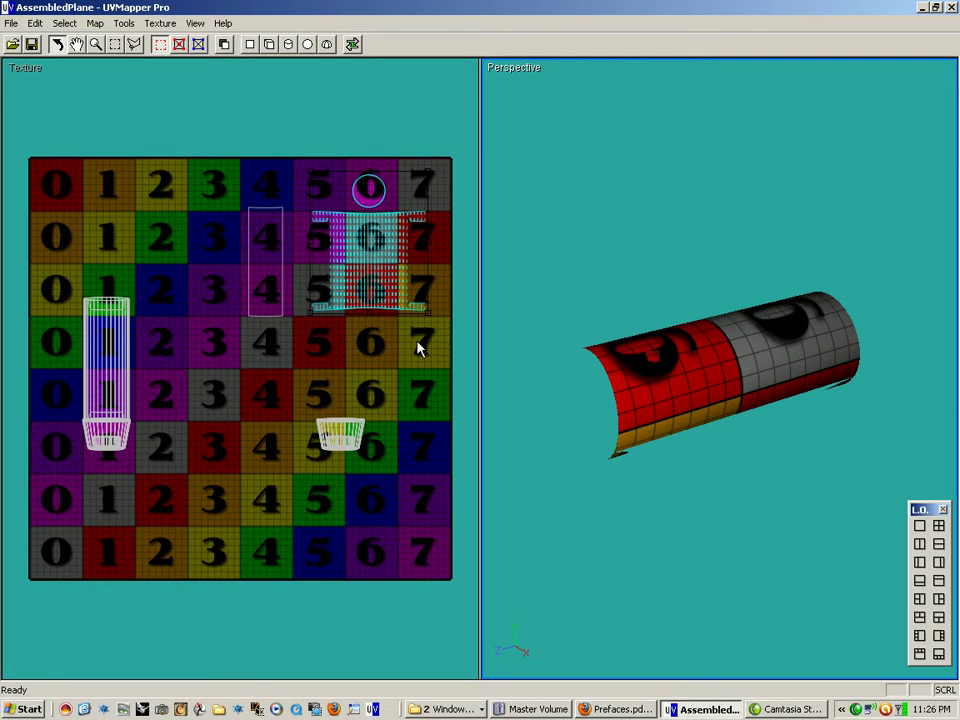
- Select the engine's cowling layout over squares 5 and 6 and reduce the selection to the circular facet at its back
{"action": "left_click", "coordinate": [116, 44]}
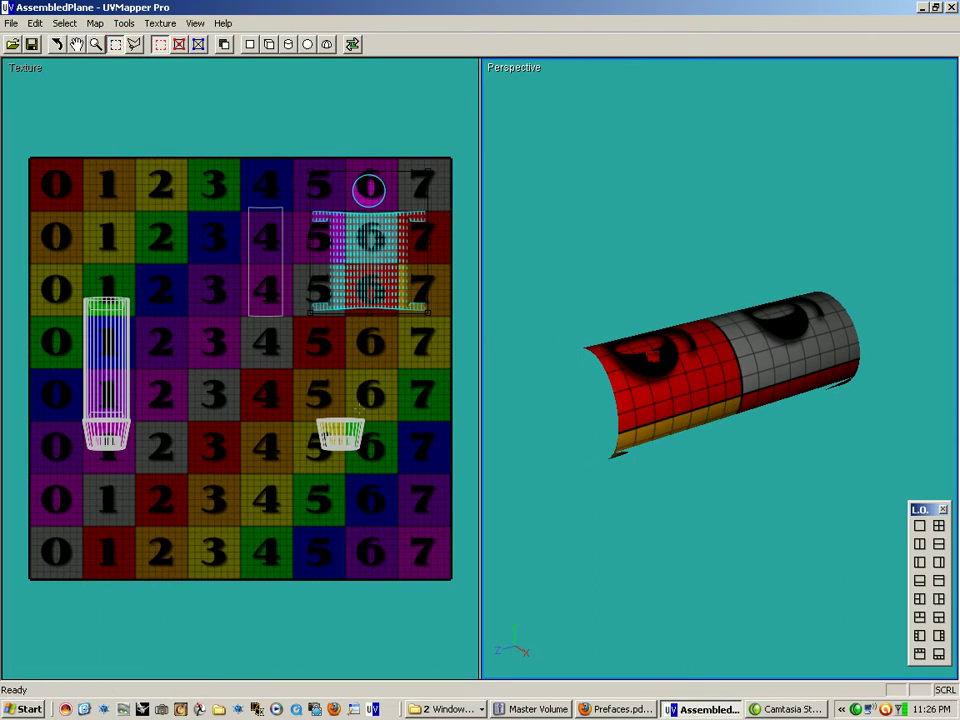
{"action": "left_click_drag", "start_coordinate": [379, 397], "coordinate": [296, 461]}
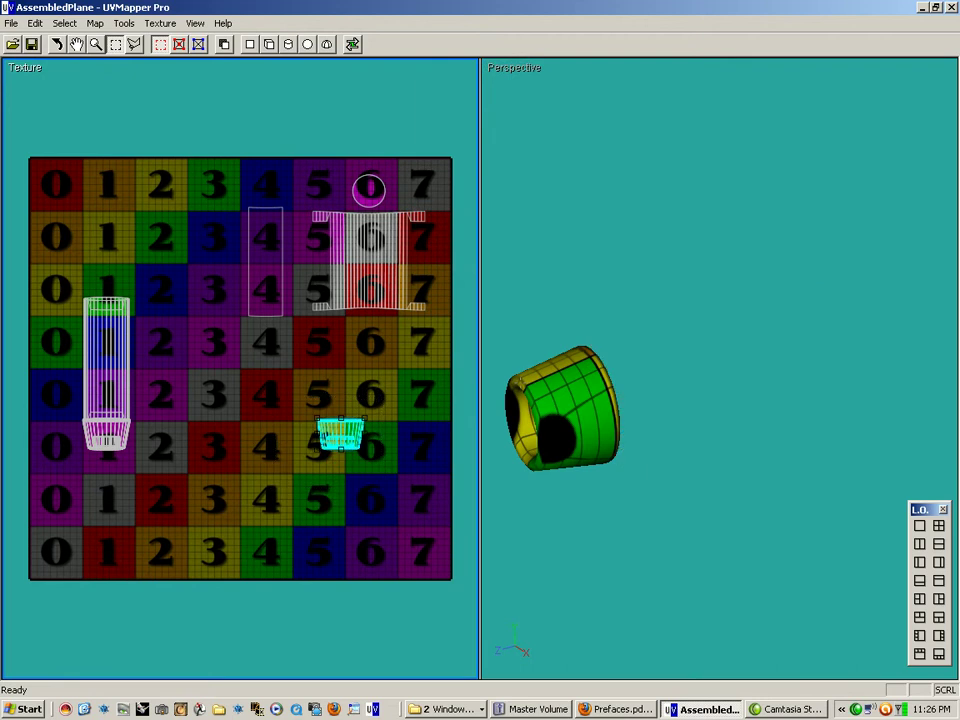
{"action": "left_click", "coordinate": [57, 44]}
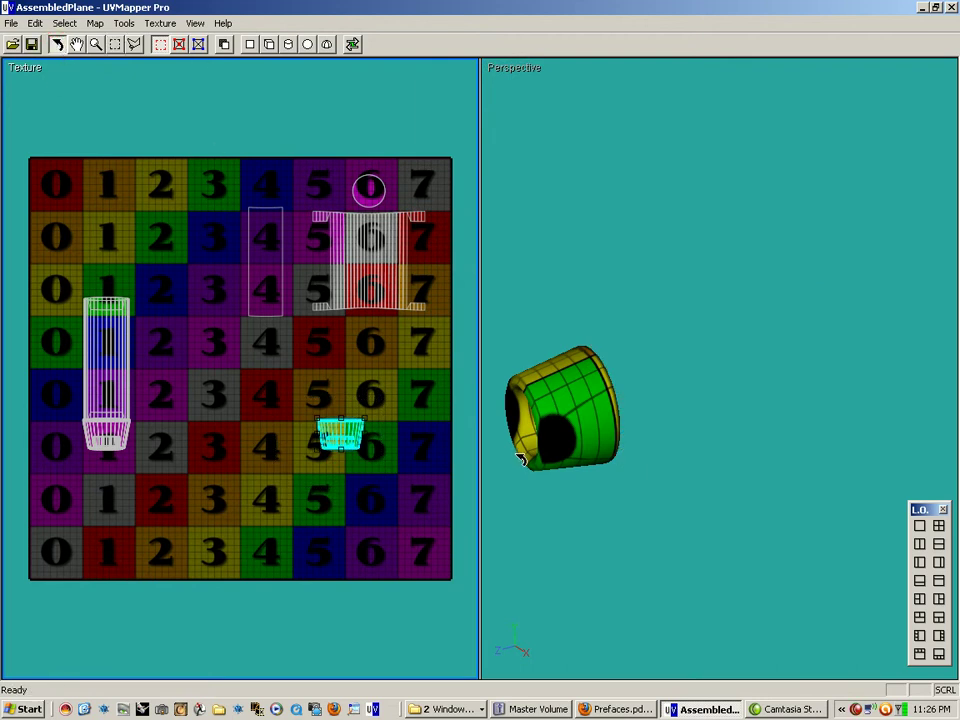
{"action": "left_click_drag", "start_coordinate": [530, 435], "coordinate": [596, 409]}
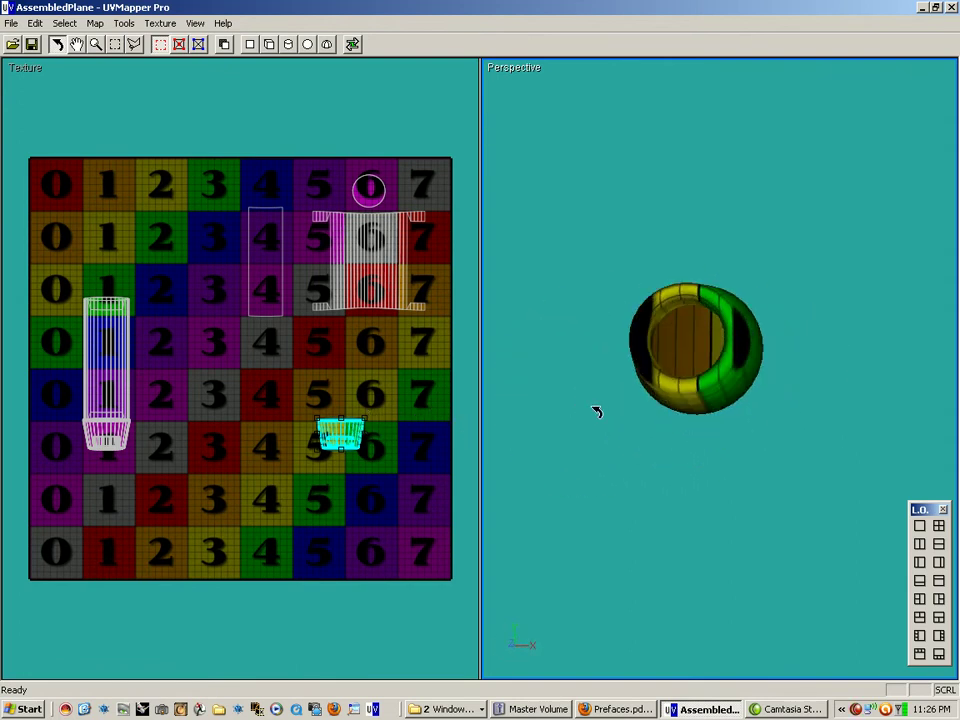
{"action": "left_click_drag", "start_coordinate": [694, 347], "coordinate": [595, 398]}
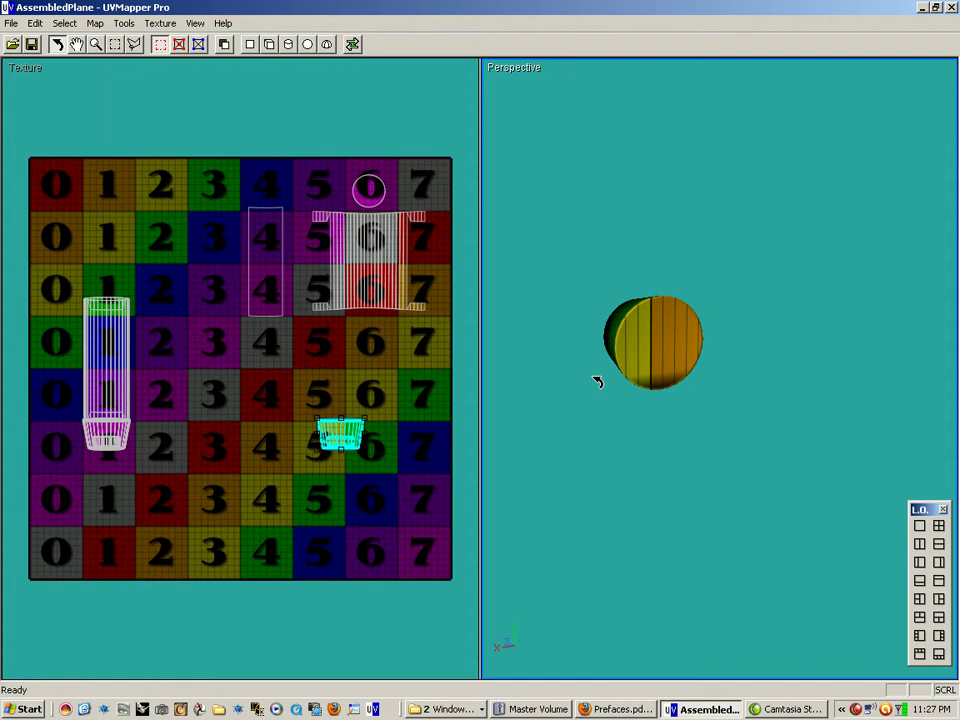
{"action": "right_click", "coordinate": [651, 336]}
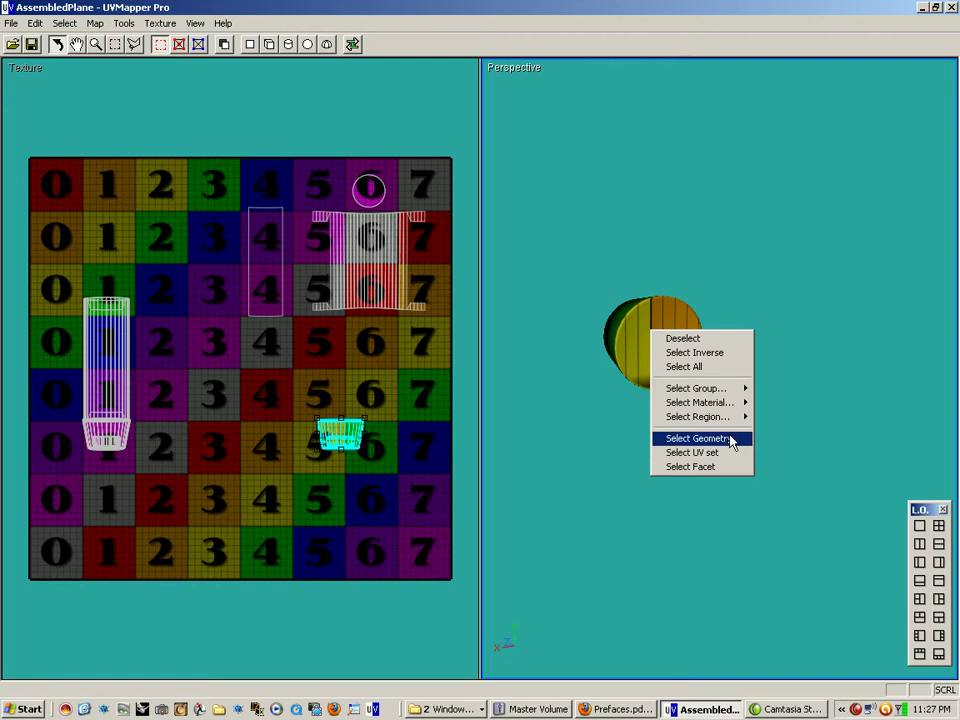
{"action": "left_click", "coordinate": [730, 470]}
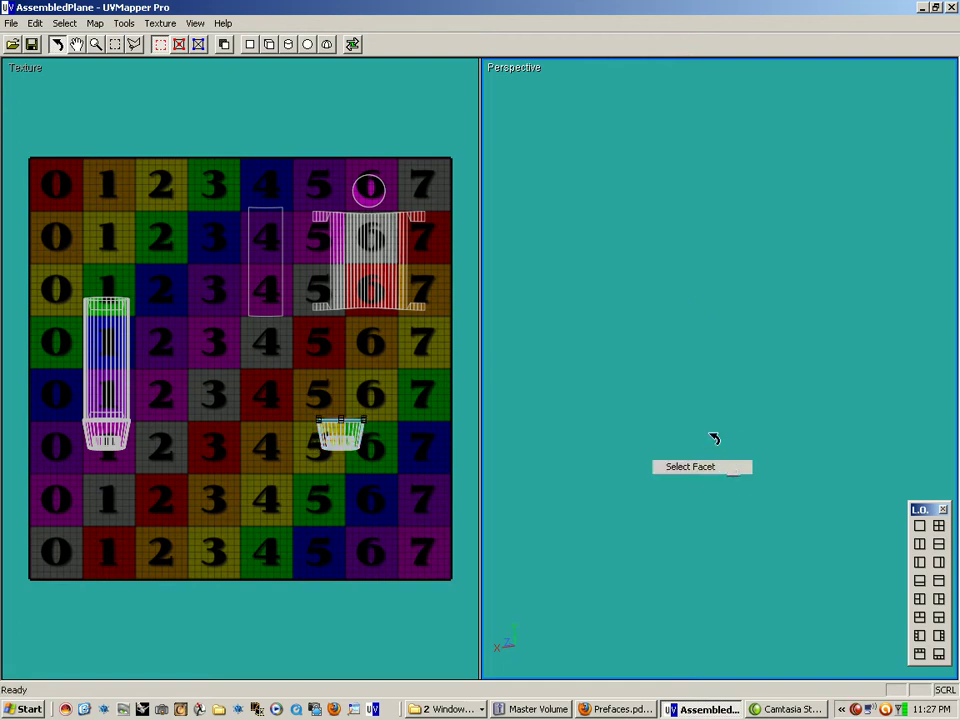
- Apply unsplit Z-axis planar mapping with Scale Result to the circular facet and move its UV circle onto the red 5 square
{"action": "left_click_drag", "start_coordinate": [660, 386], "coordinate": [836, 368]}
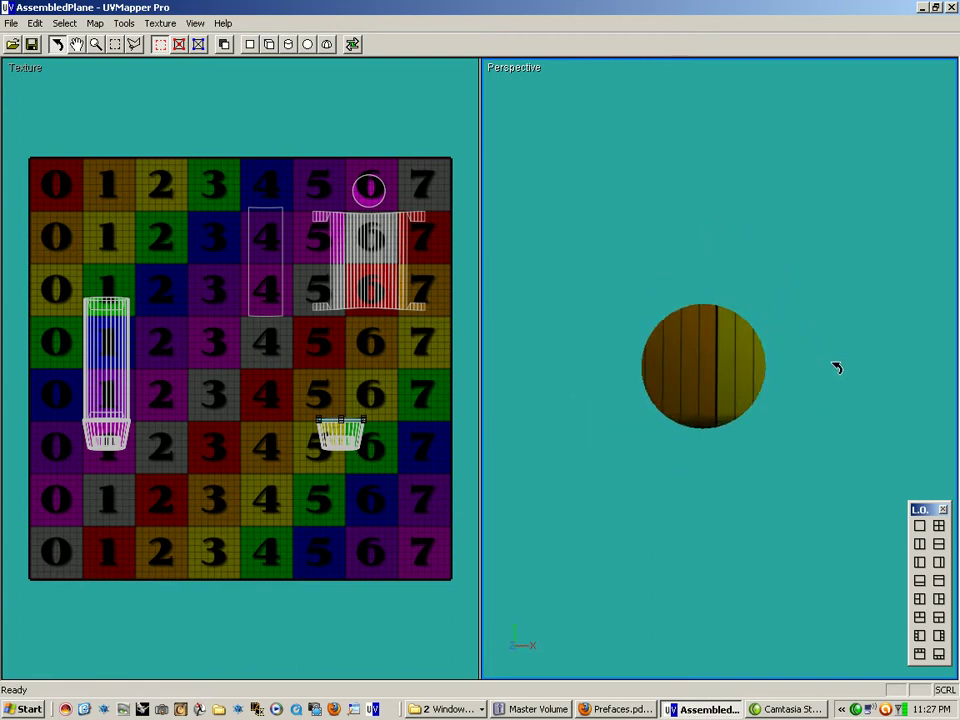
{"action": "left_click", "coordinate": [250, 45]}
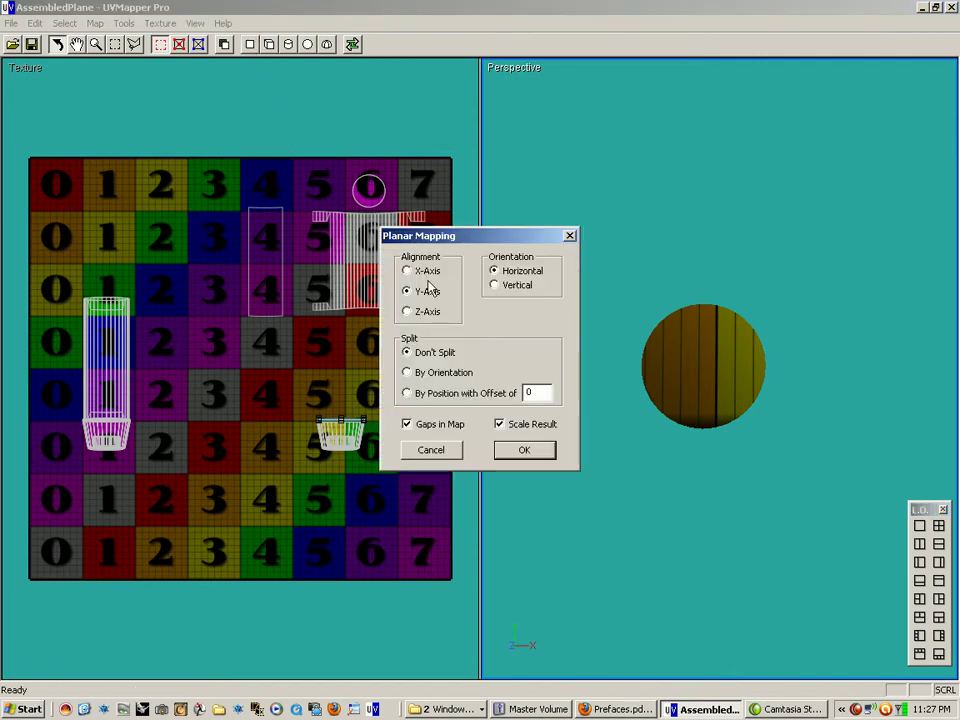
{"action": "left_click", "coordinate": [406, 311]}
{"action": "left_click", "coordinate": [530, 451]}
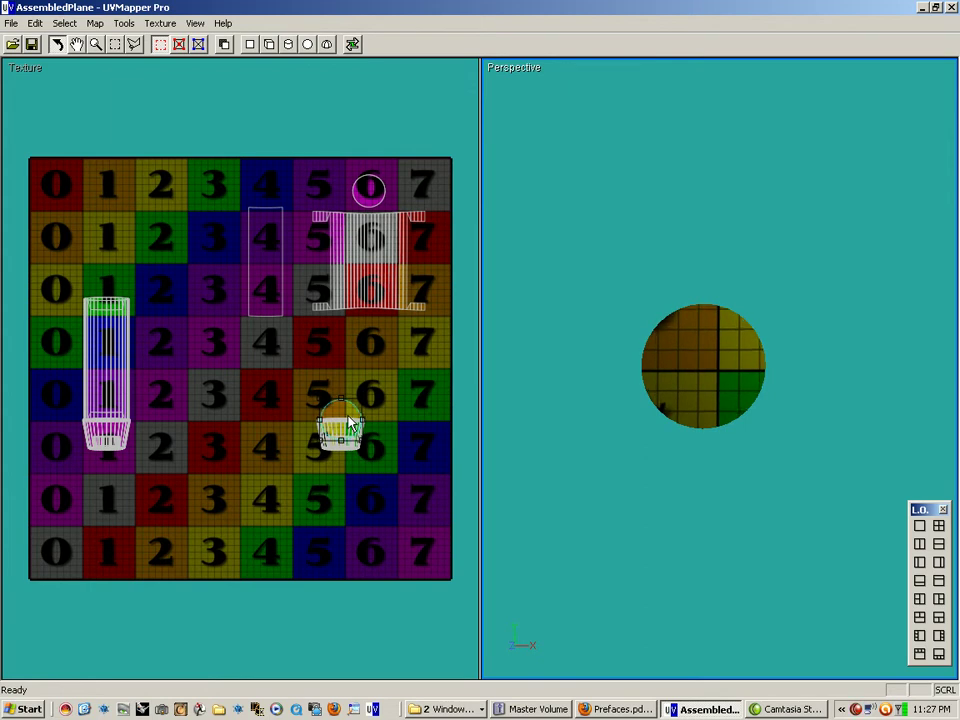
{"action": "left_click_drag", "start_coordinate": [349, 425], "coordinate": [311, 346]}
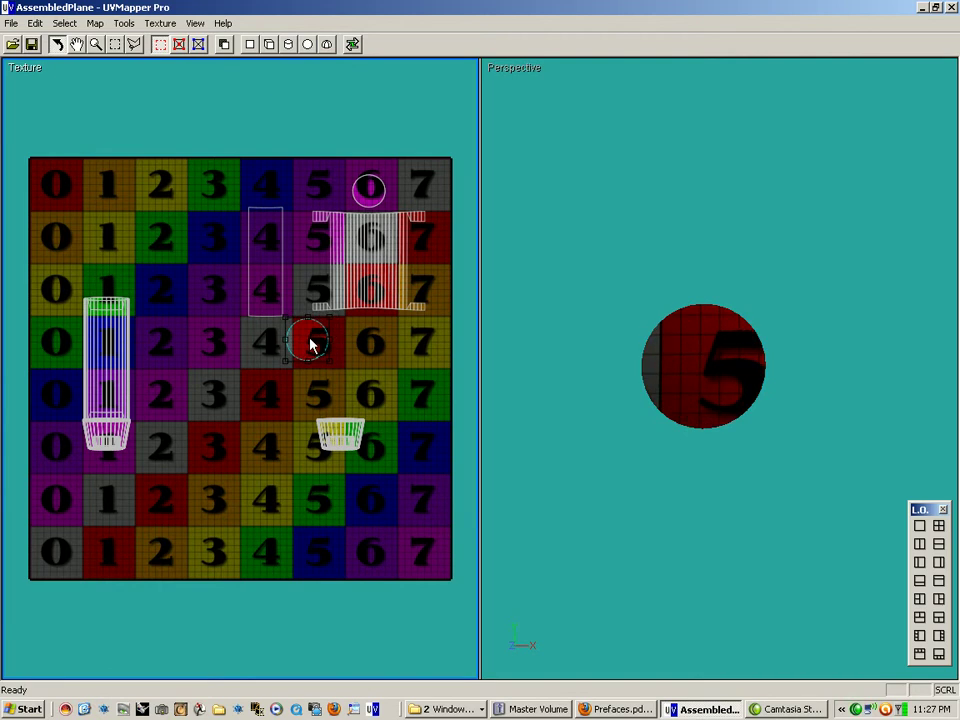
{"action": "left_click", "coordinate": [404, 365]}
- Select the remaining cowling layout over squares 5 and 6 and reduce the selection to another circular facet at its back
{"action": "left_click_drag", "start_coordinate": [671, 348], "coordinate": [523, 265]}
{"action": "left_click", "coordinate": [115, 45]}
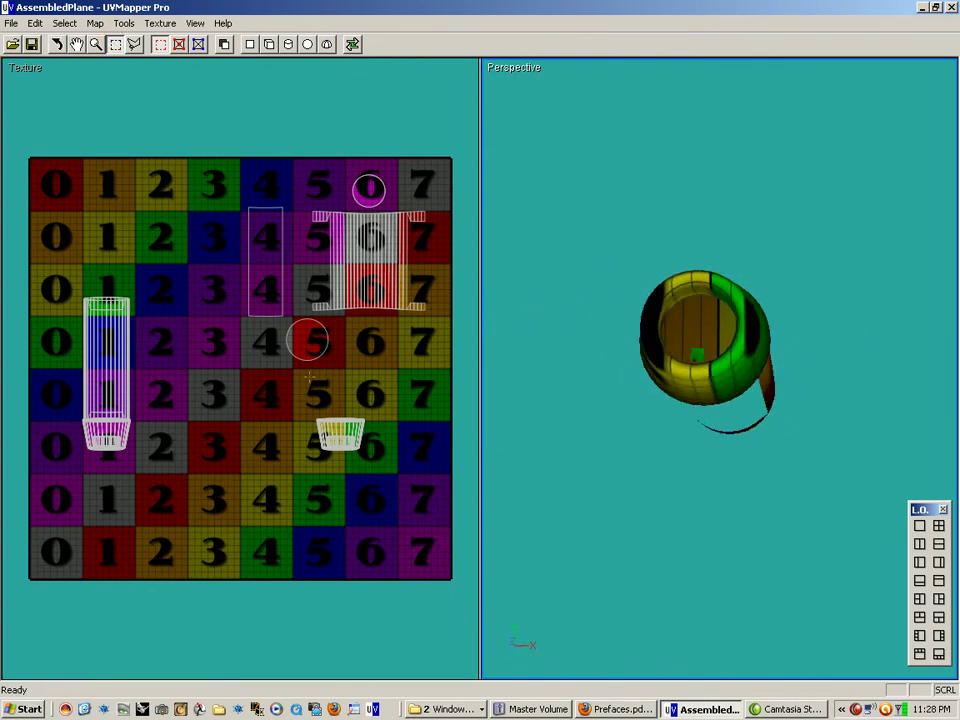
{"action": "left_click_drag", "start_coordinate": [381, 414], "coordinate": [308, 478]}
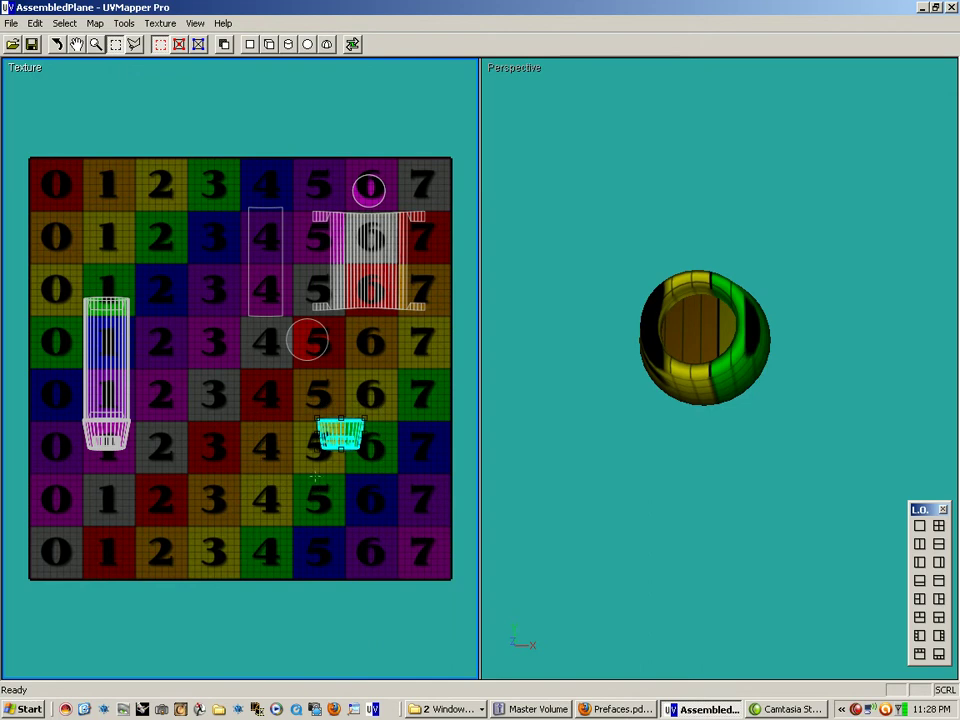
{"action": "left_click", "coordinate": [57, 45]}
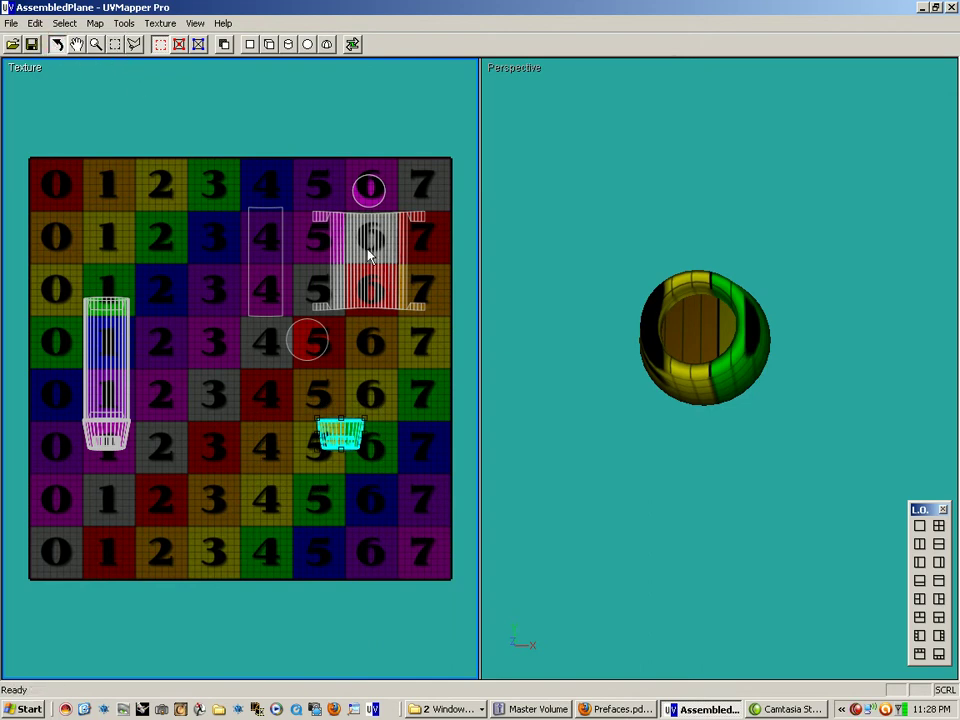
{"action": "left_click_drag", "start_coordinate": [681, 339], "coordinate": [472, 366]}
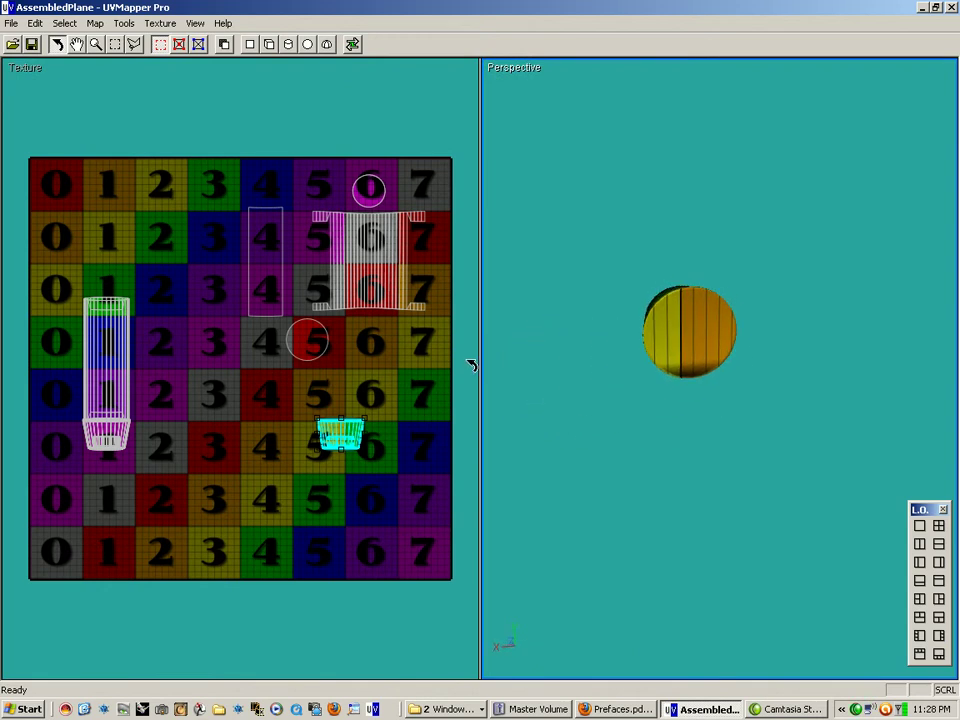
{"action": "right_click", "coordinate": [684, 326]}
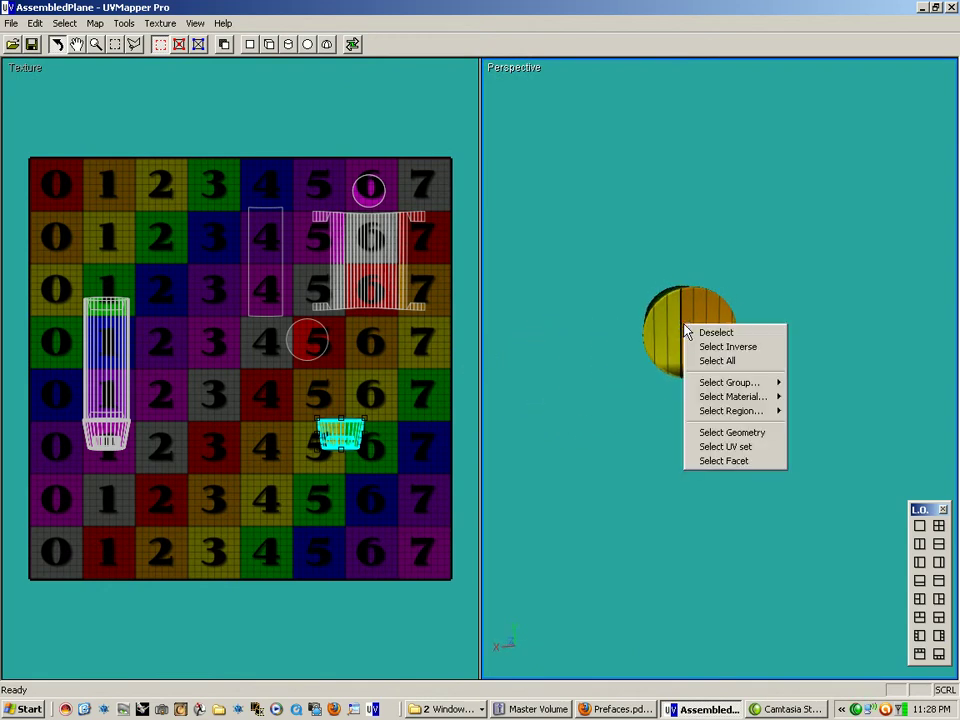
{"action": "left_click", "coordinate": [745, 462]}
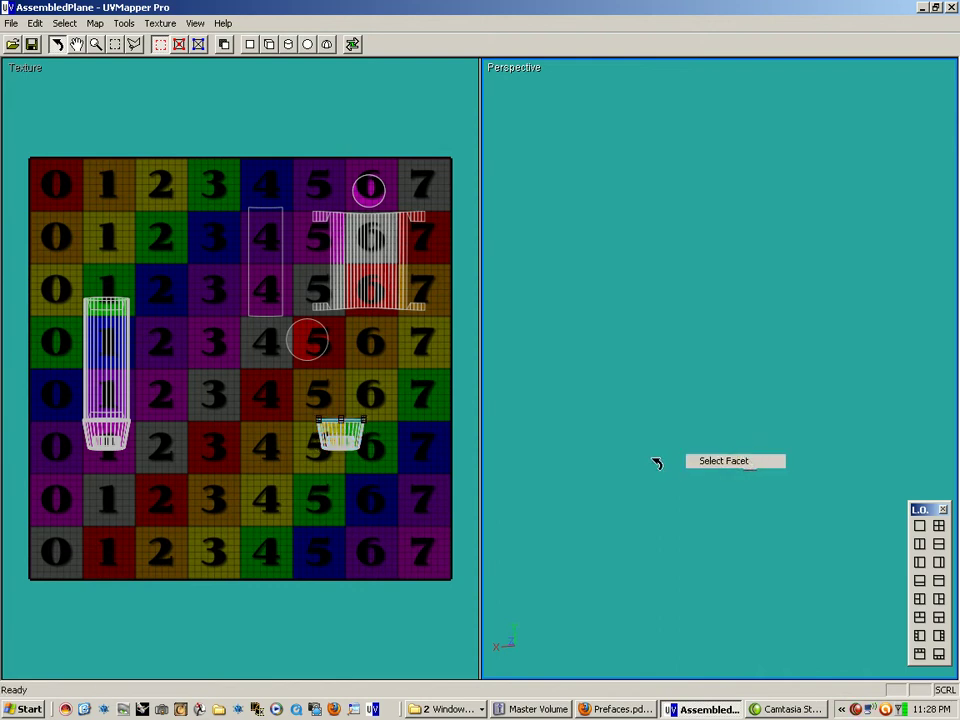
- Planar map this facet along the Z axis without splitting and fit its UV circle over the one on the red 5 square
{"action": "left_click", "coordinate": [249, 44]}
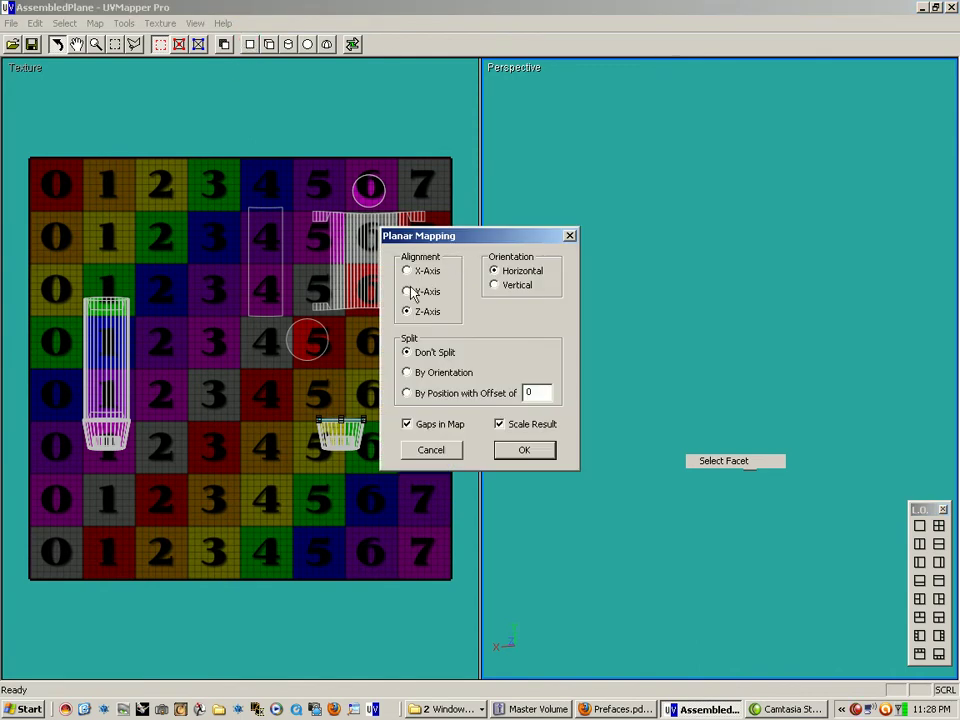
{"action": "left_click", "coordinate": [517, 452]}
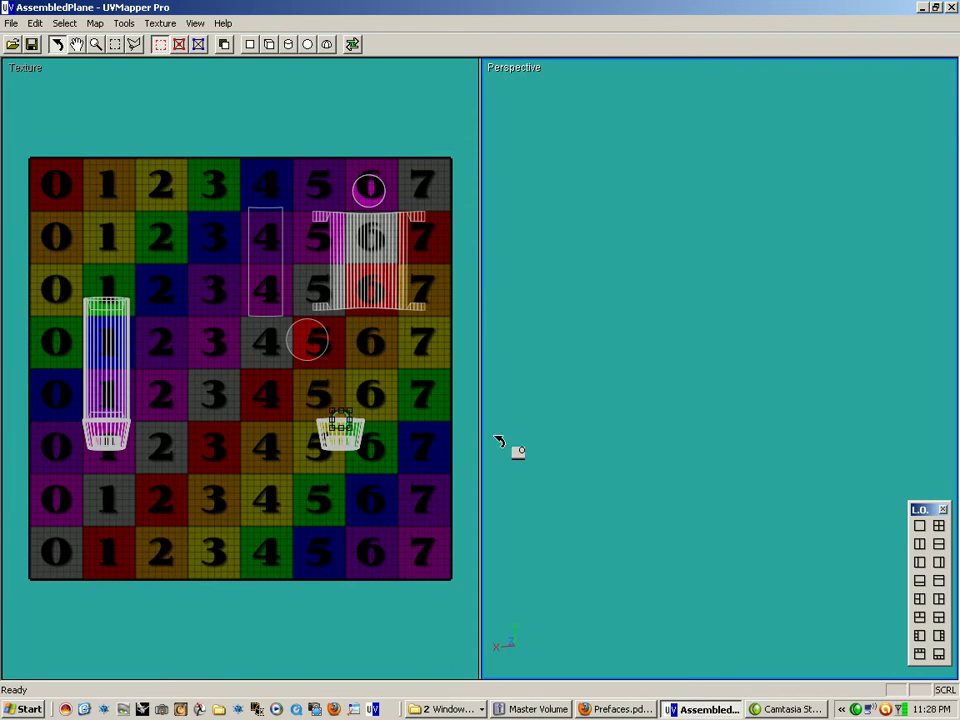
{"action": "left_click", "coordinate": [312, 343]}
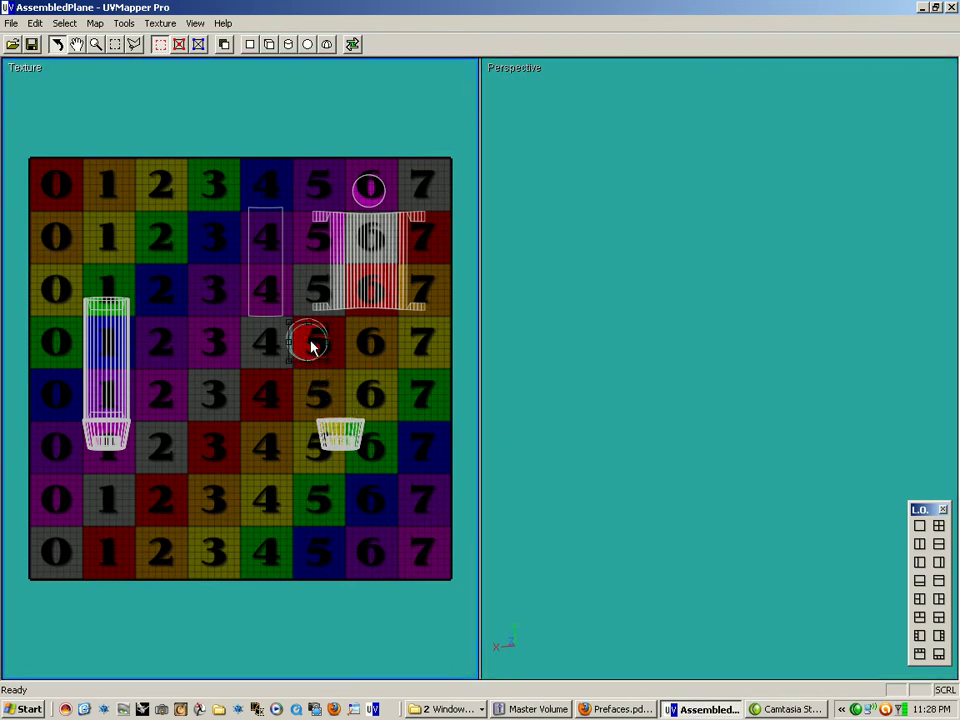
{"action": "left_click_drag", "start_coordinate": [312, 347], "coordinate": [313, 345]}
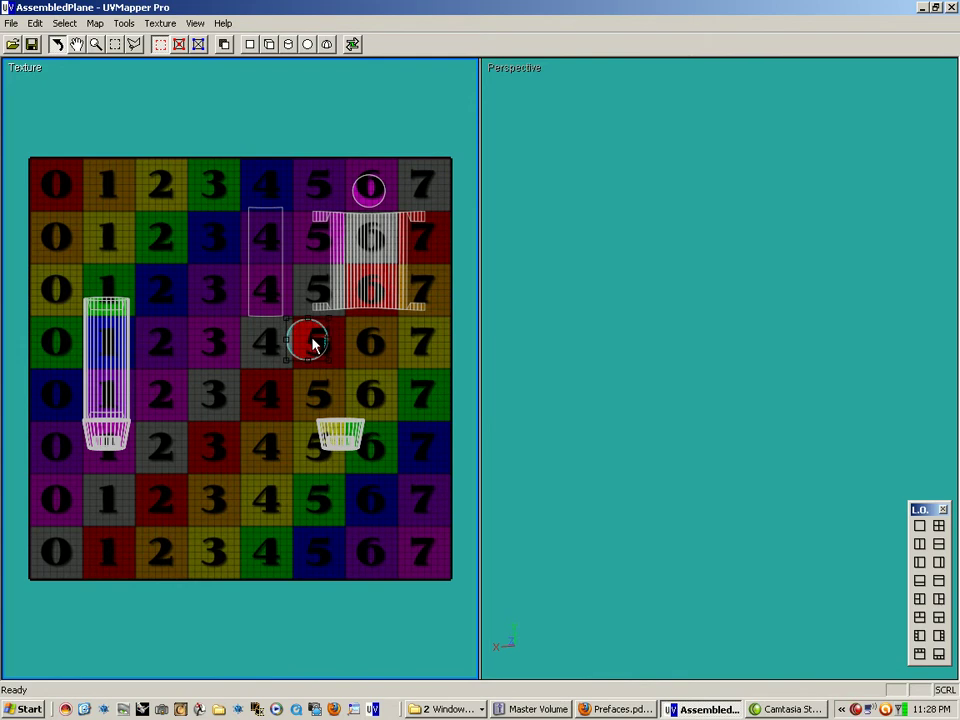
{"action": "left_click", "coordinate": [367, 372]}
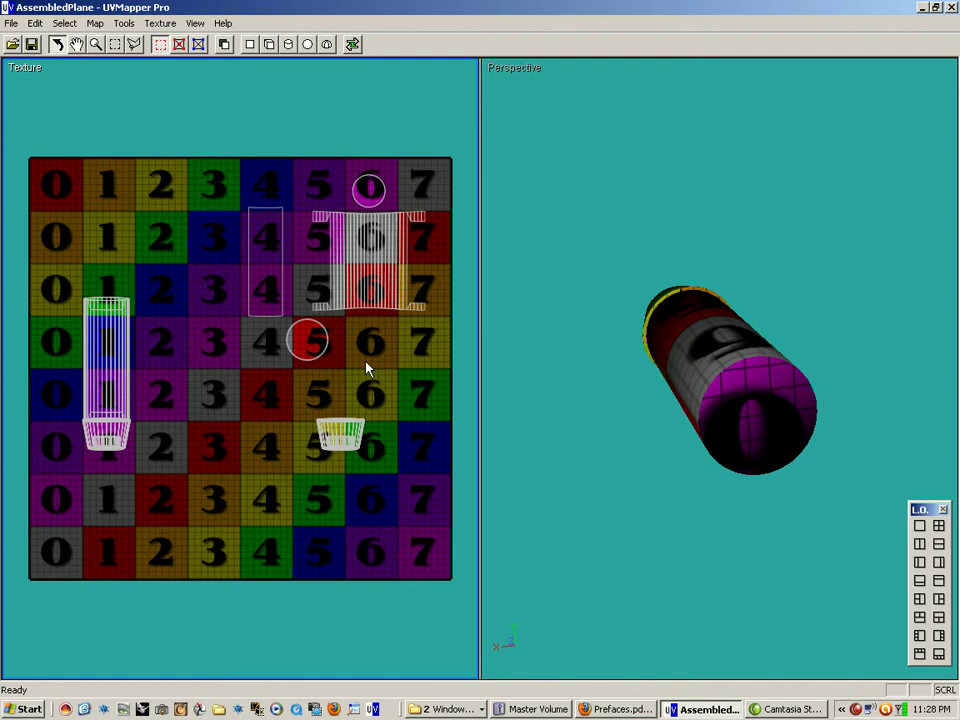
- Select the remaining cowling layout over squares 5 and 6 and reduce the selection to the next circular facet at its back
{"action": "left_click", "coordinate": [115, 44]}
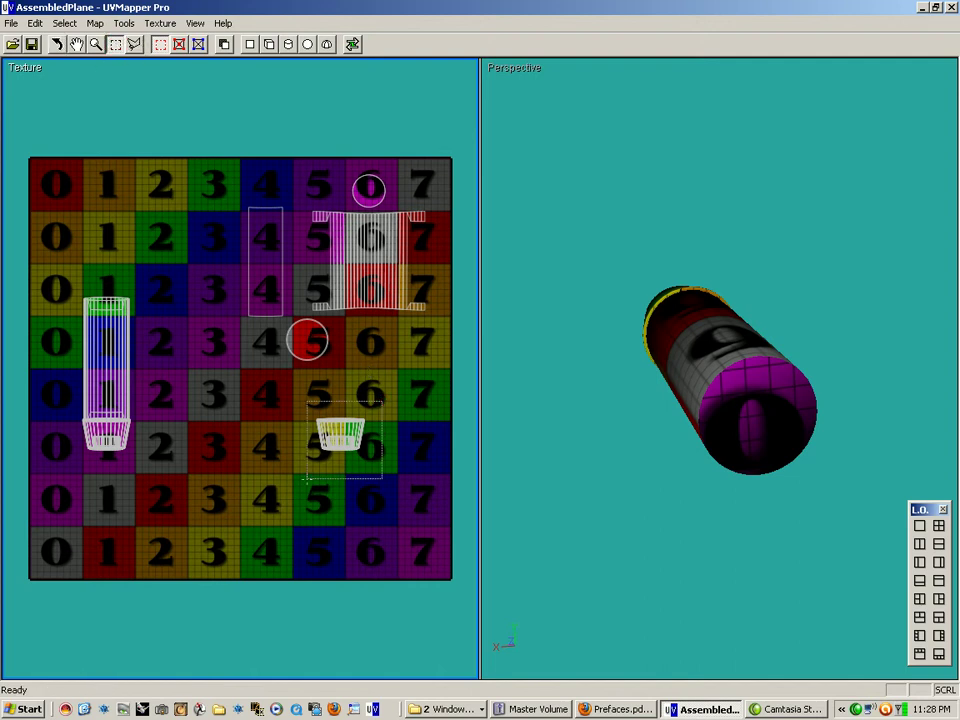
{"action": "left_click_drag", "start_coordinate": [380, 402], "coordinate": [303, 484]}
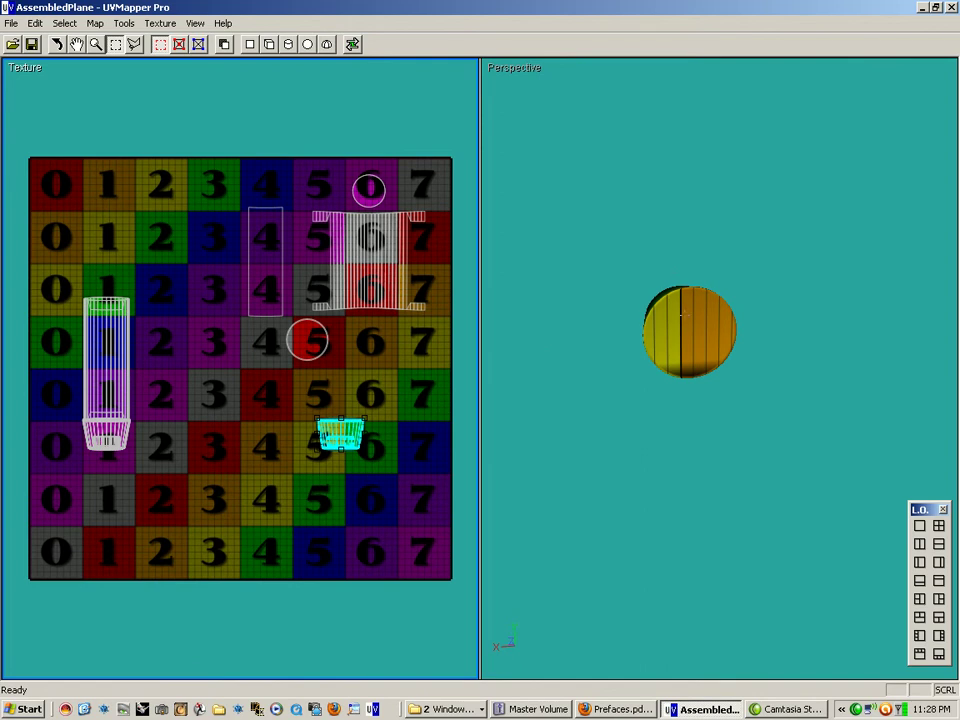
{"action": "right_click", "coordinate": [690, 316]}
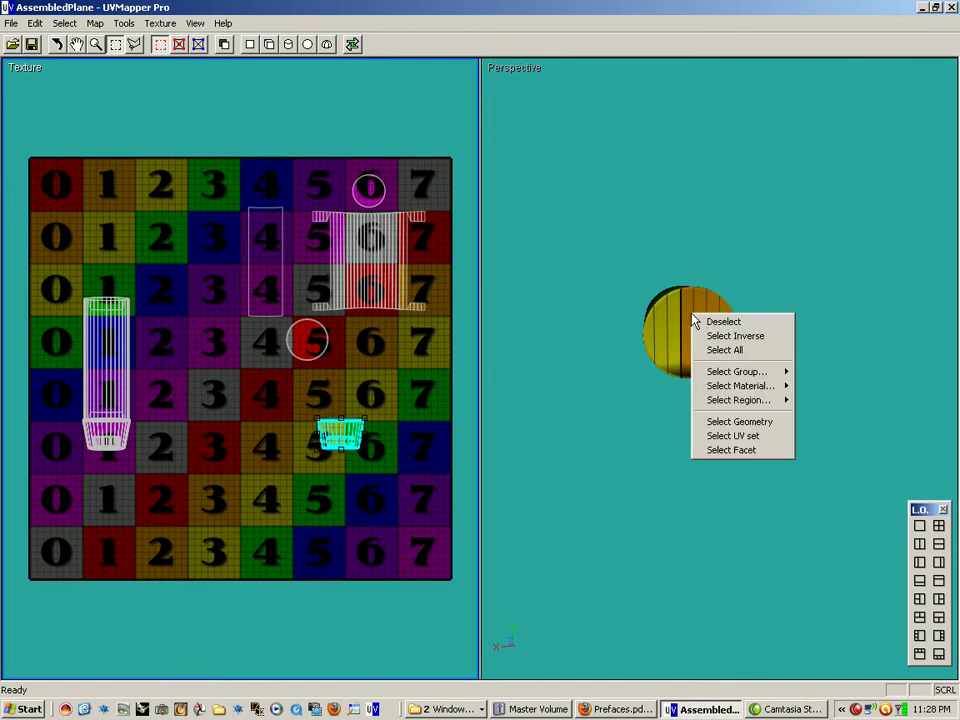
{"action": "left_click", "coordinate": [760, 451]}
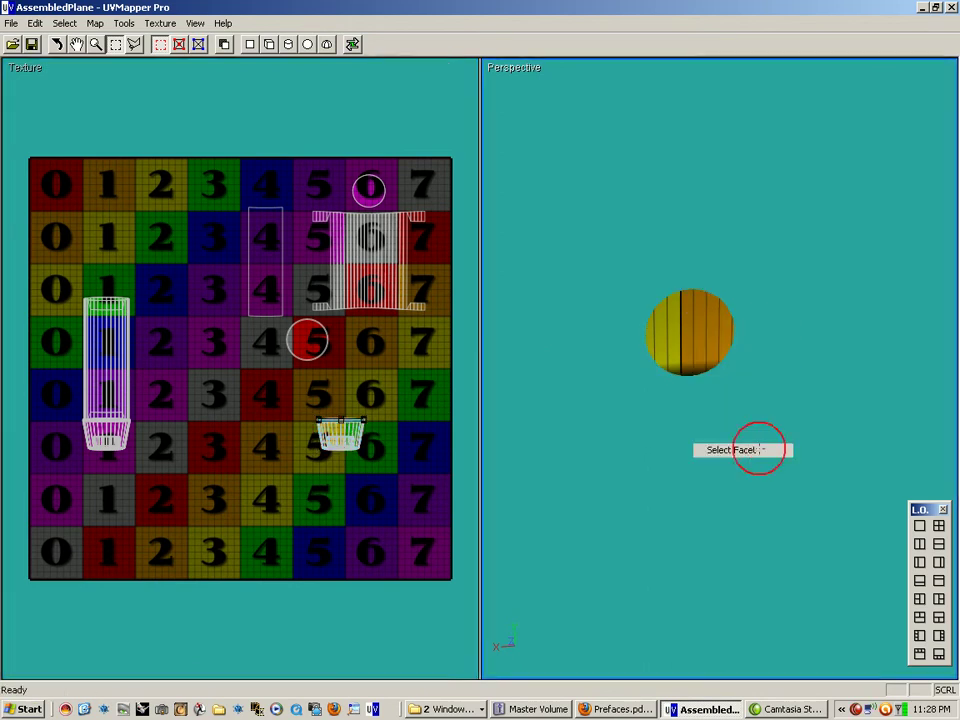
- Apply unsplit Z-axis planar mapping with Scale Result to this facet and fit its UV circle over the circle on the red 5 square
{"action": "left_click", "coordinate": [250, 44]}
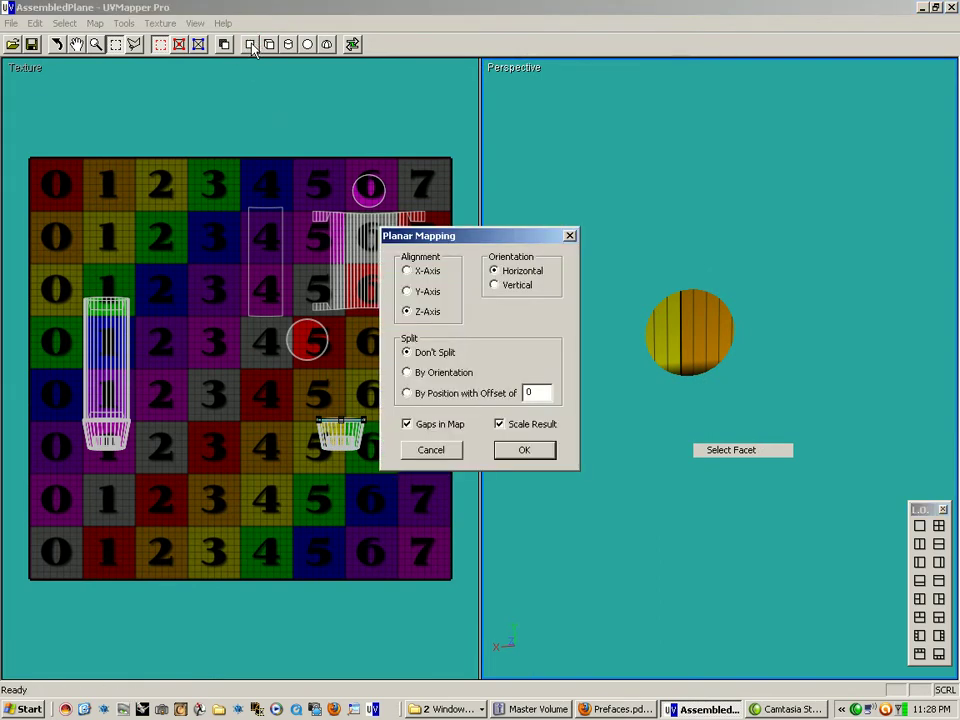
{"action": "left_click", "coordinate": [550, 452]}
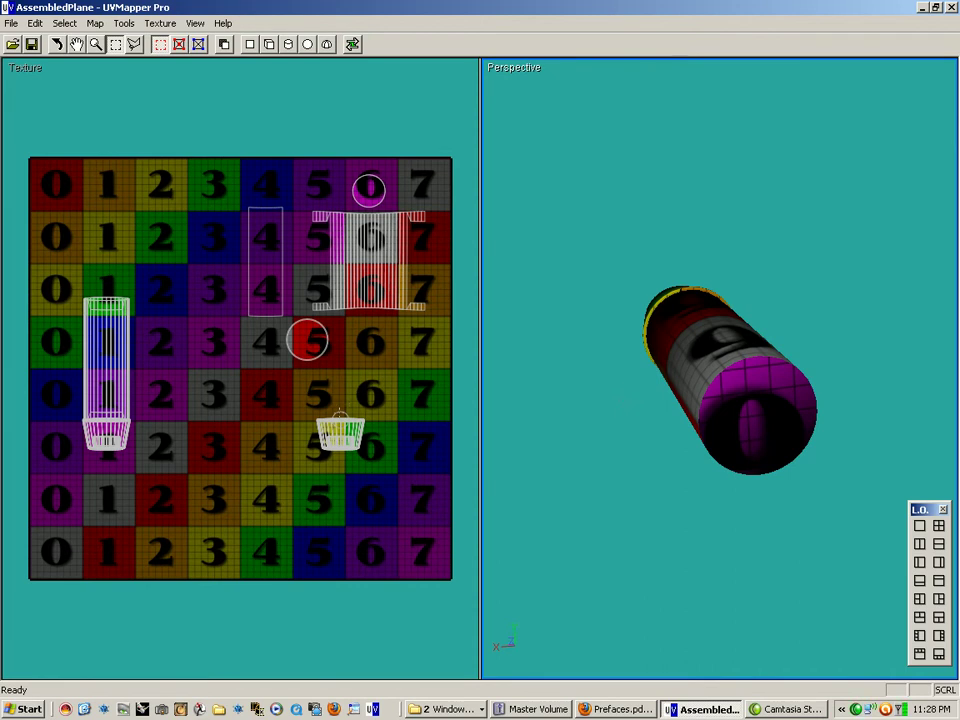
{"action": "right_click", "coordinate": [340, 414]}
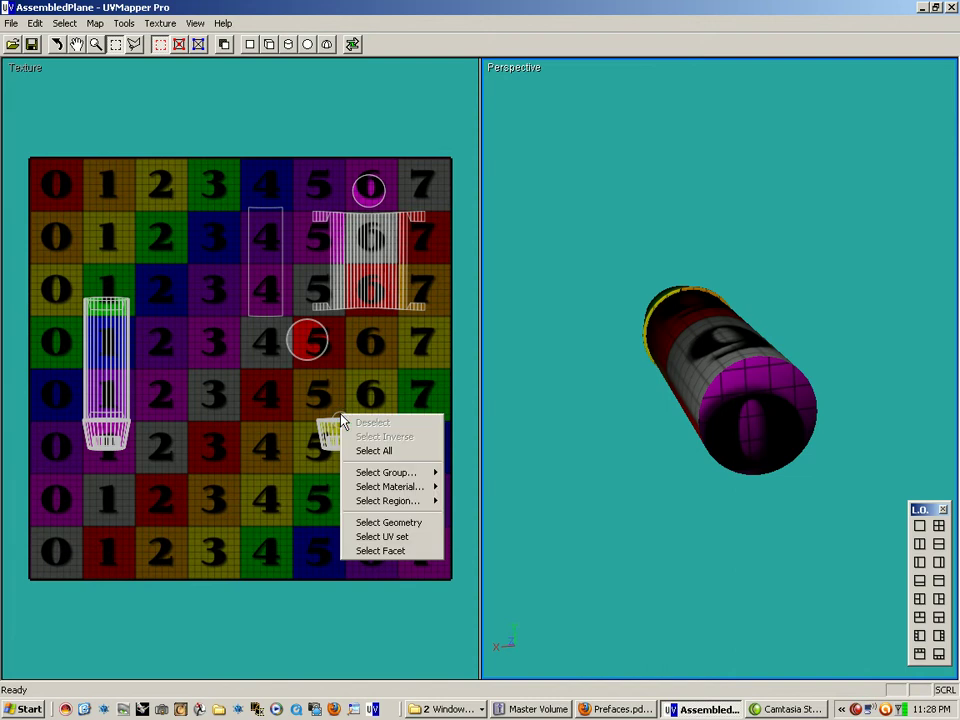
{"action": "left_click", "coordinate": [413, 550]}
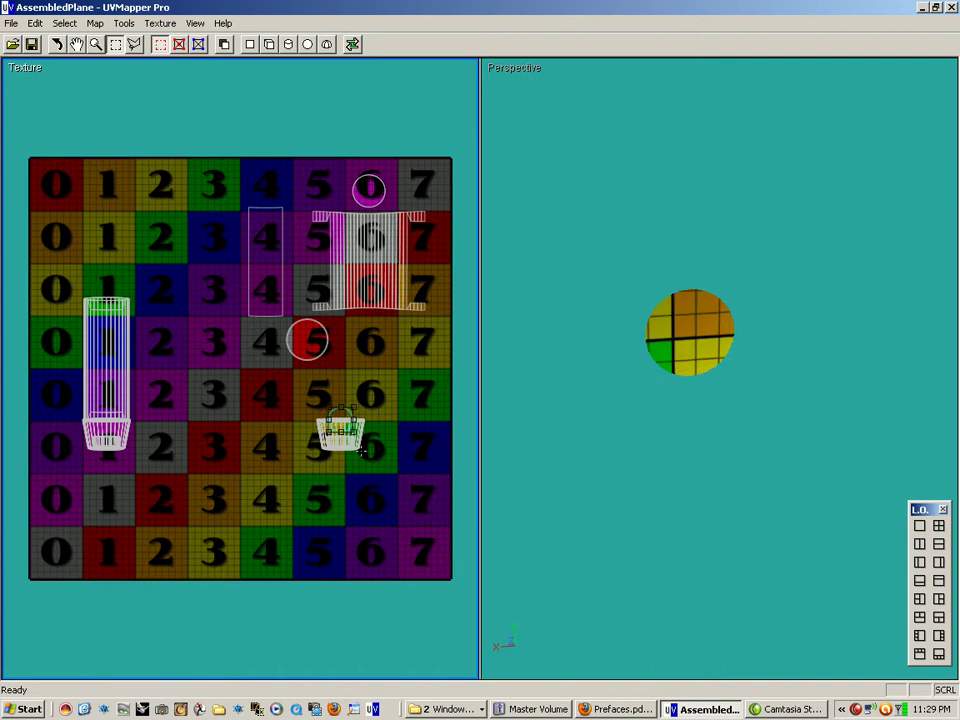
{"action": "left_click", "coordinate": [323, 368]}
{"action": "left_click_drag", "start_coordinate": [323, 368], "coordinate": [313, 342]}
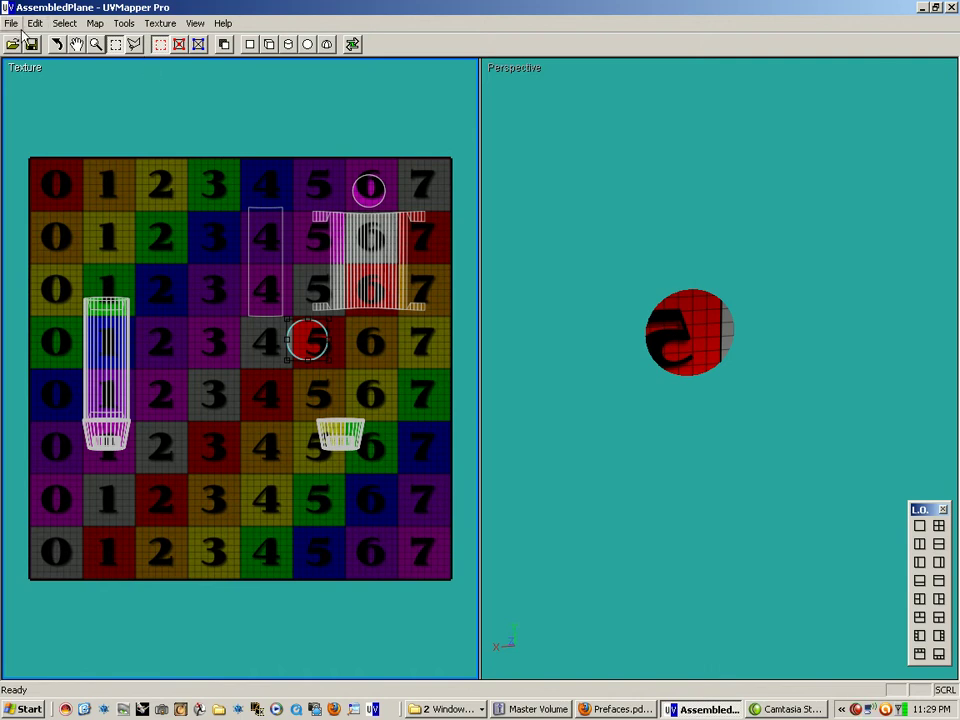
- Flip the selected UV circle horizontally so its texture reads correctly, and deselect it
{"action": "left_click", "coordinate": [63, 23]}
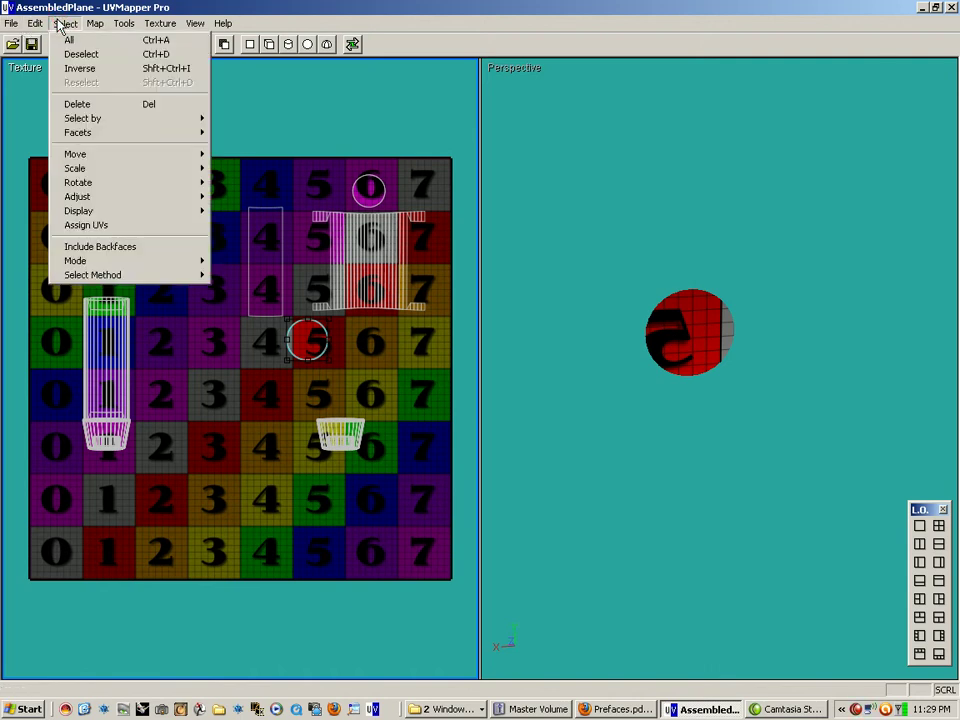
{"action": "mouse_move", "coordinate": [197, 182]}
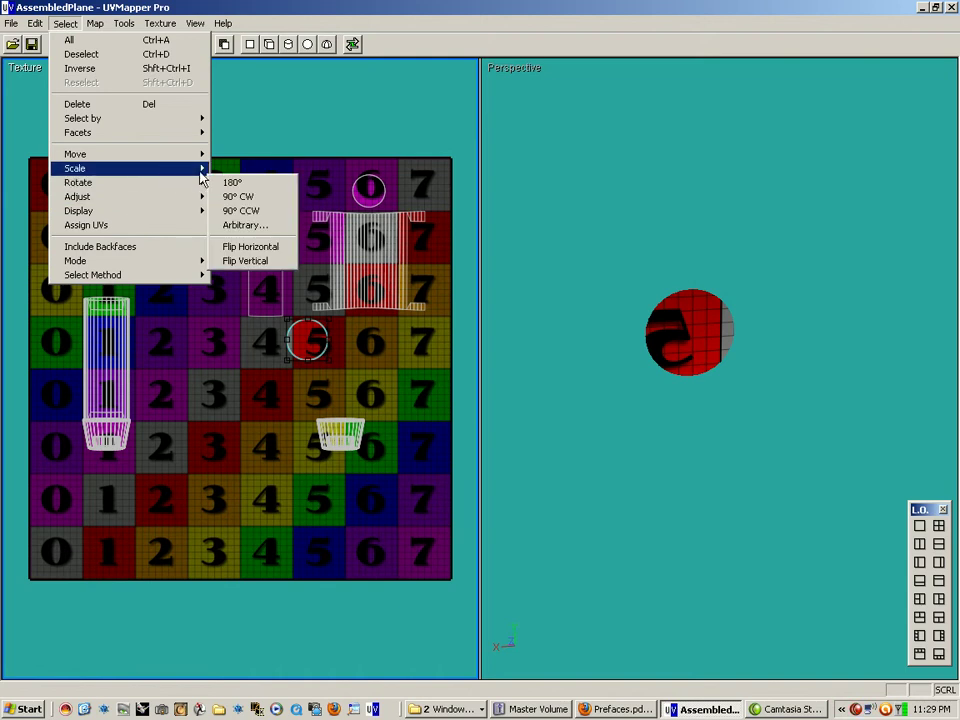
{"action": "left_click", "coordinate": [250, 246]}
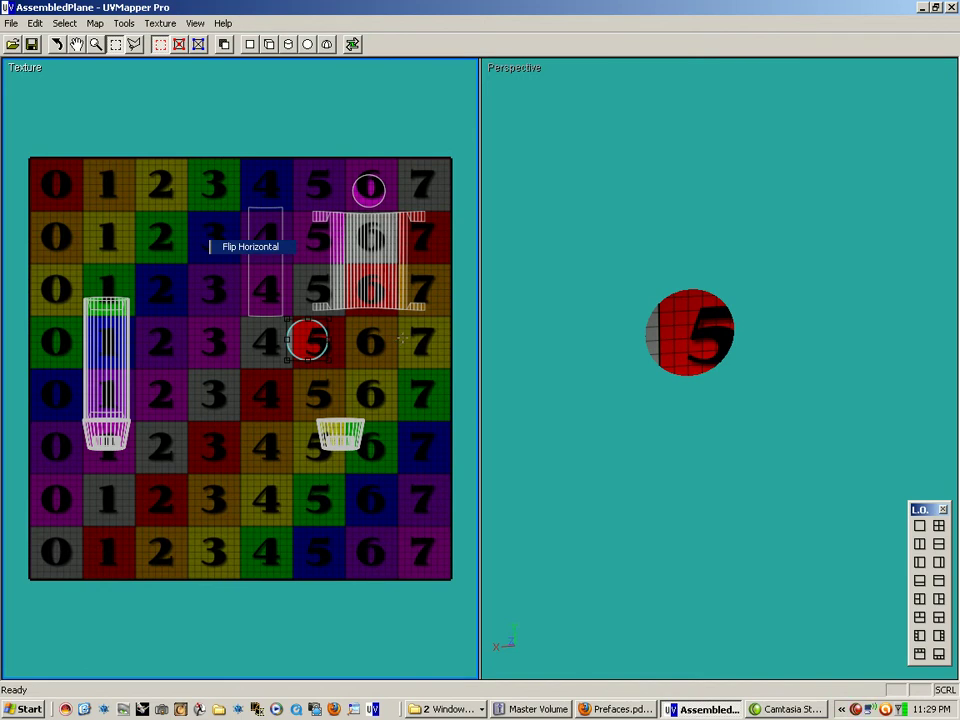
{"action": "left_click", "coordinate": [400, 340]}
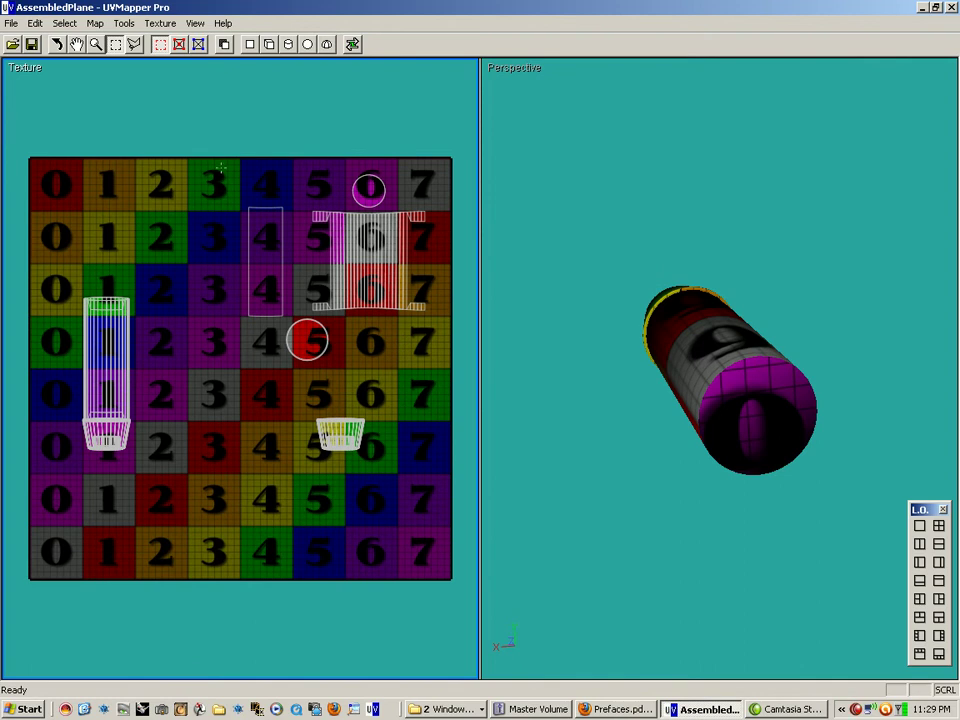
- Select what is left of the cowling layout over squares 5 and 6 and reduce the selection to the last circular facet
{"action": "left_click", "coordinate": [116, 45]}
{"action": "left_click_drag", "start_coordinate": [392, 388], "coordinate": [289, 469]}
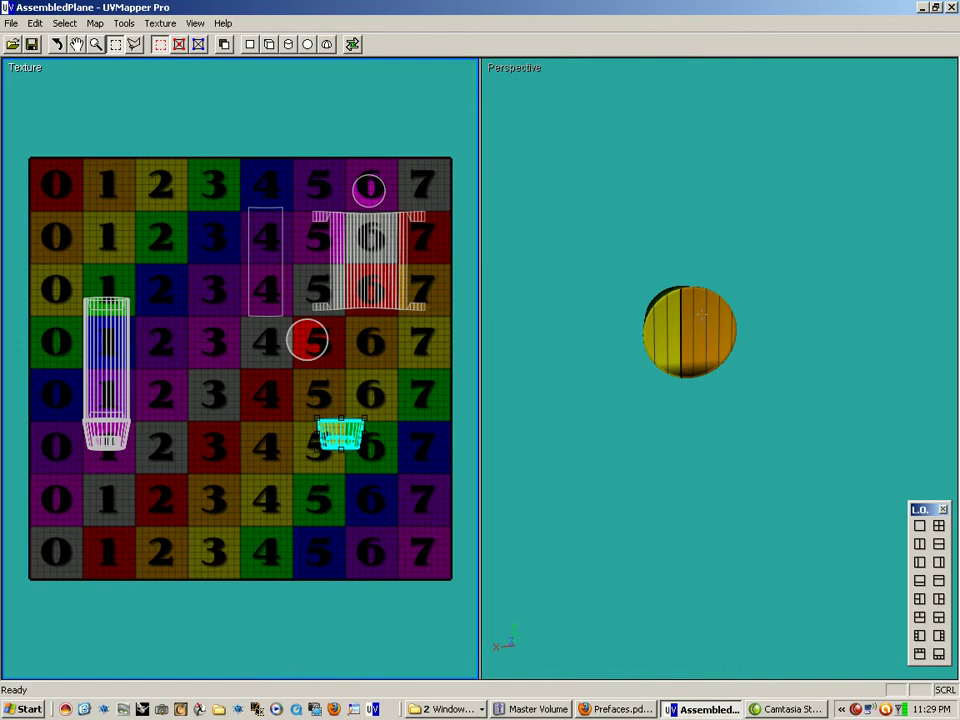
{"action": "right_click", "coordinate": [703, 316]}
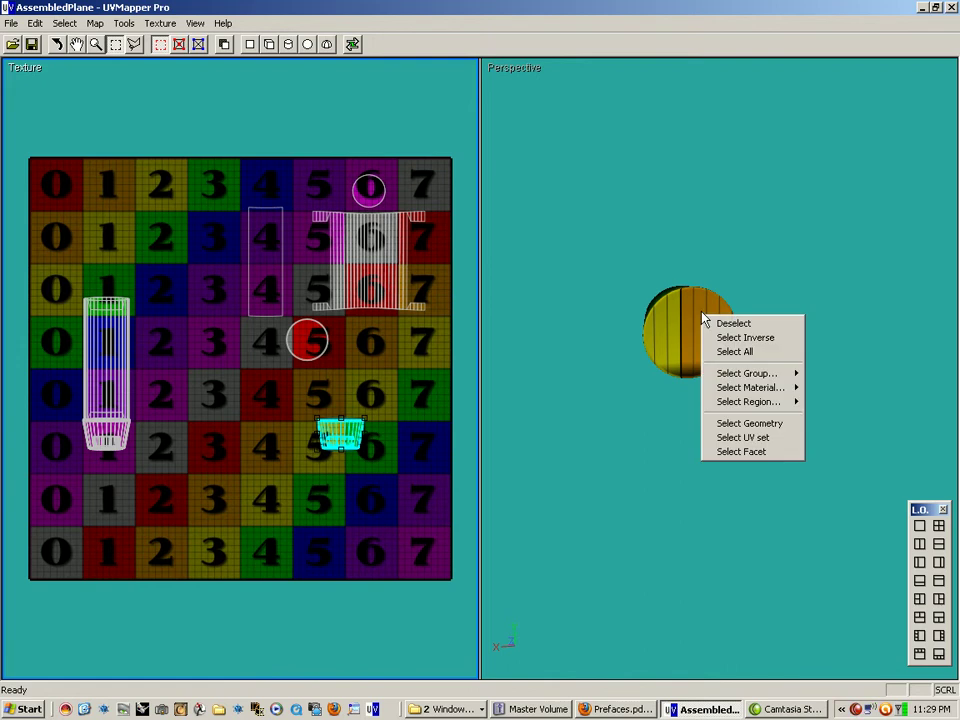
{"action": "left_click", "coordinate": [776, 452]}
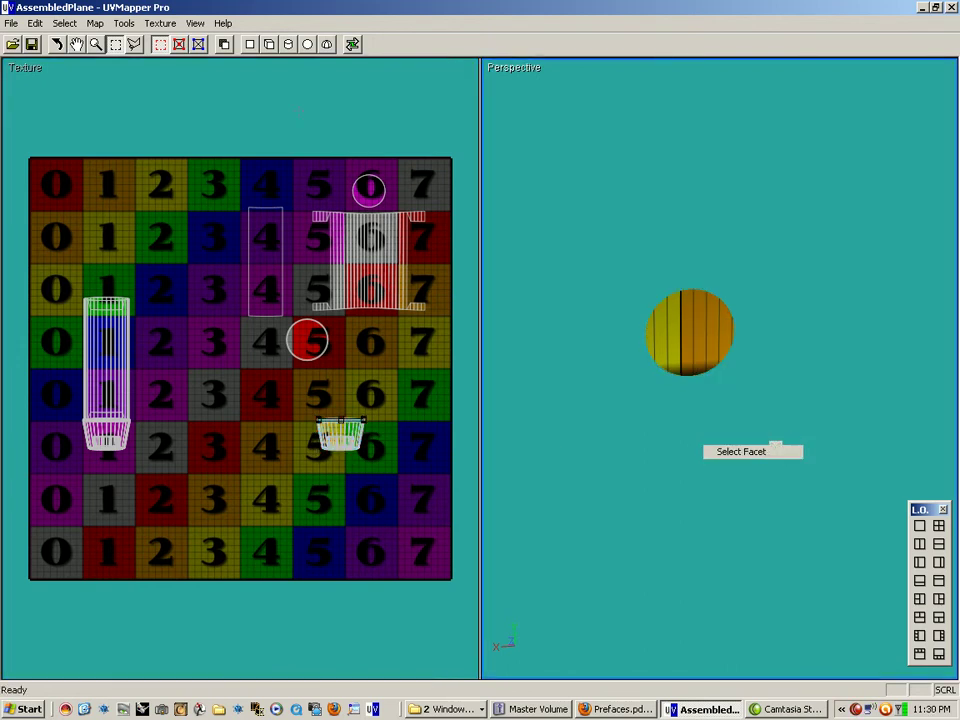
- Planar map the last circular facet along the Z axis without splitting and fit its UV circle onto the red 5 square
{"action": "left_click", "coordinate": [250, 44]}
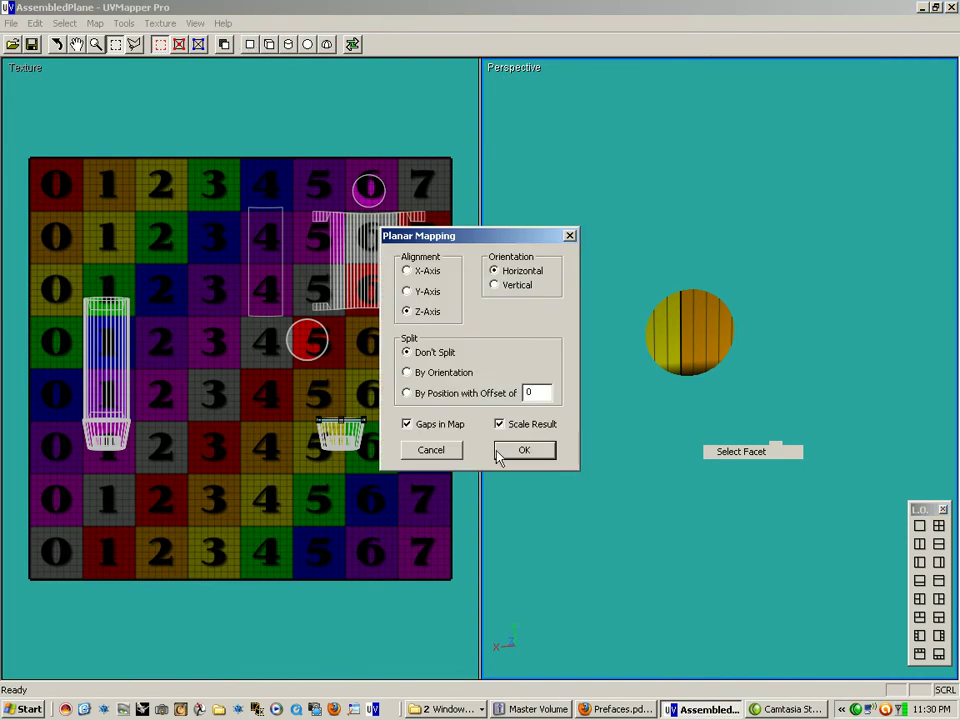
{"action": "left_click", "coordinate": [527, 450]}
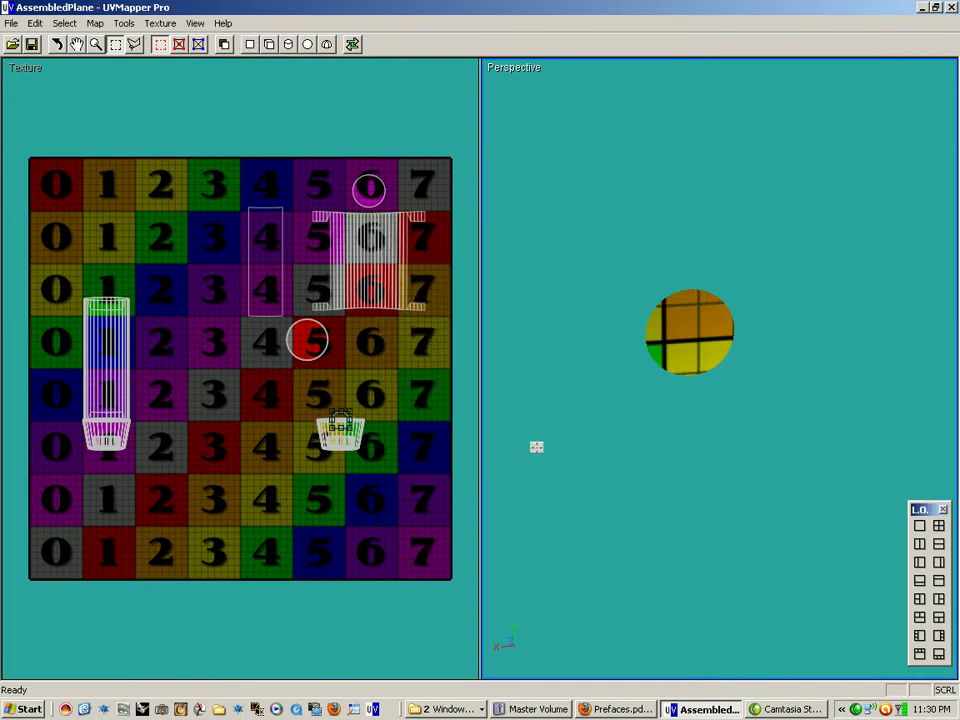
{"action": "left_click_drag", "start_coordinate": [340, 428], "coordinate": [316, 344]}
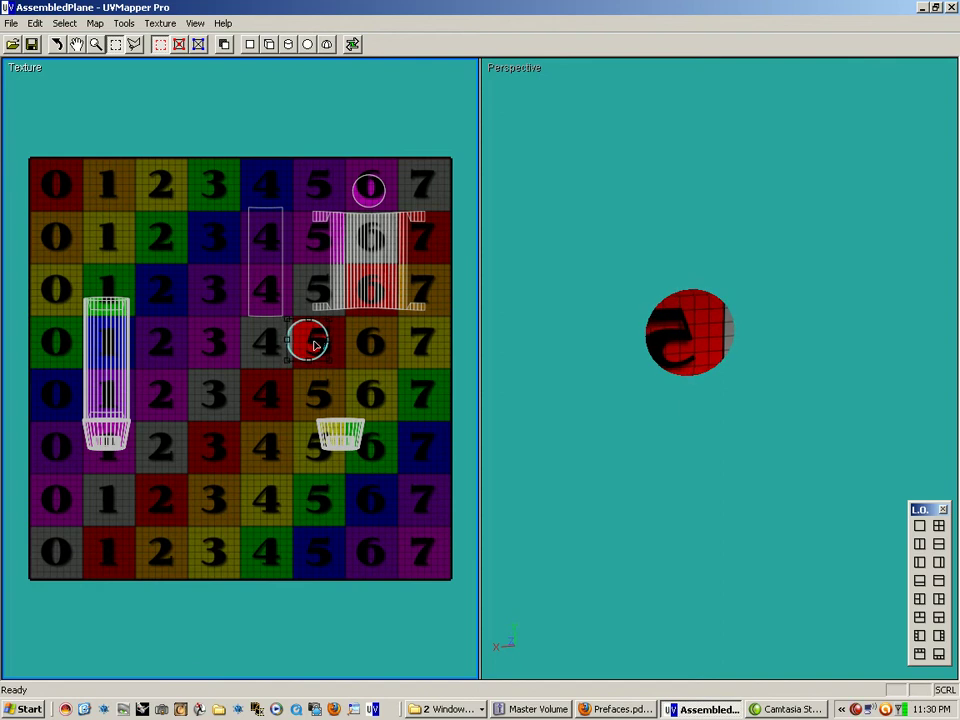
- Flip this last facet's UV circle horizontally and clear the selection
{"action": "left_click", "coordinate": [64, 22]}
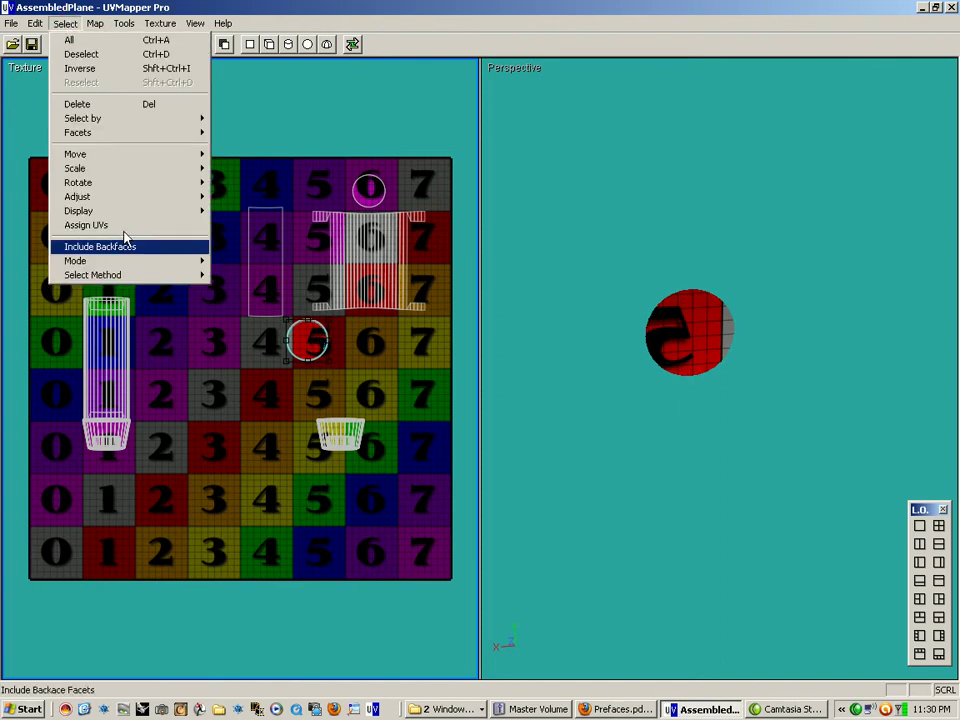
{"action": "mouse_move", "coordinate": [147, 191]}
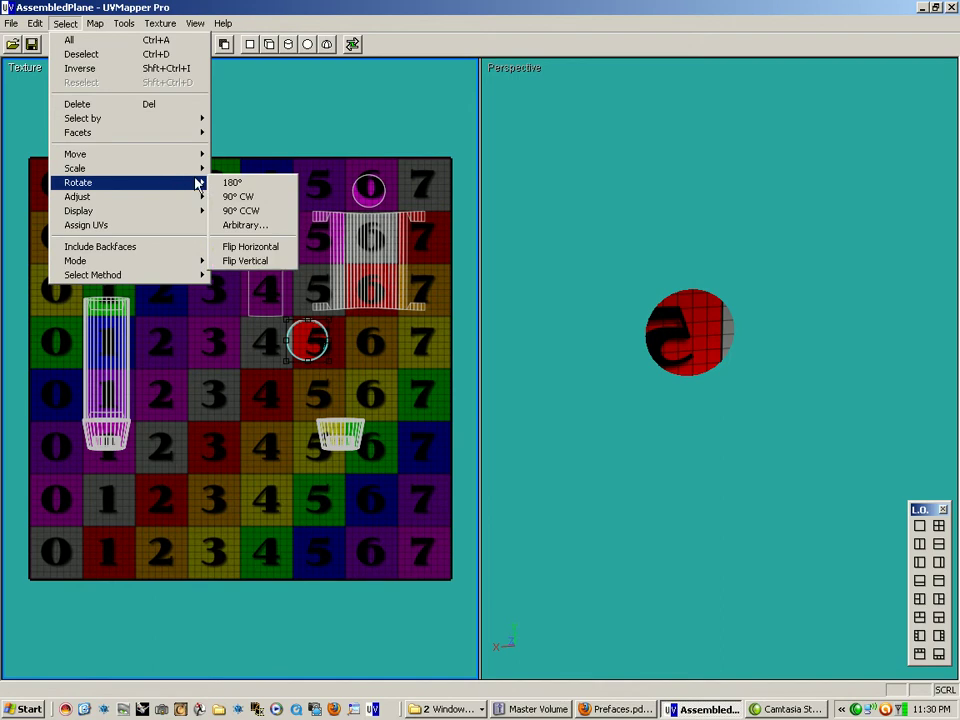
{"action": "left_click", "coordinate": [280, 246]}
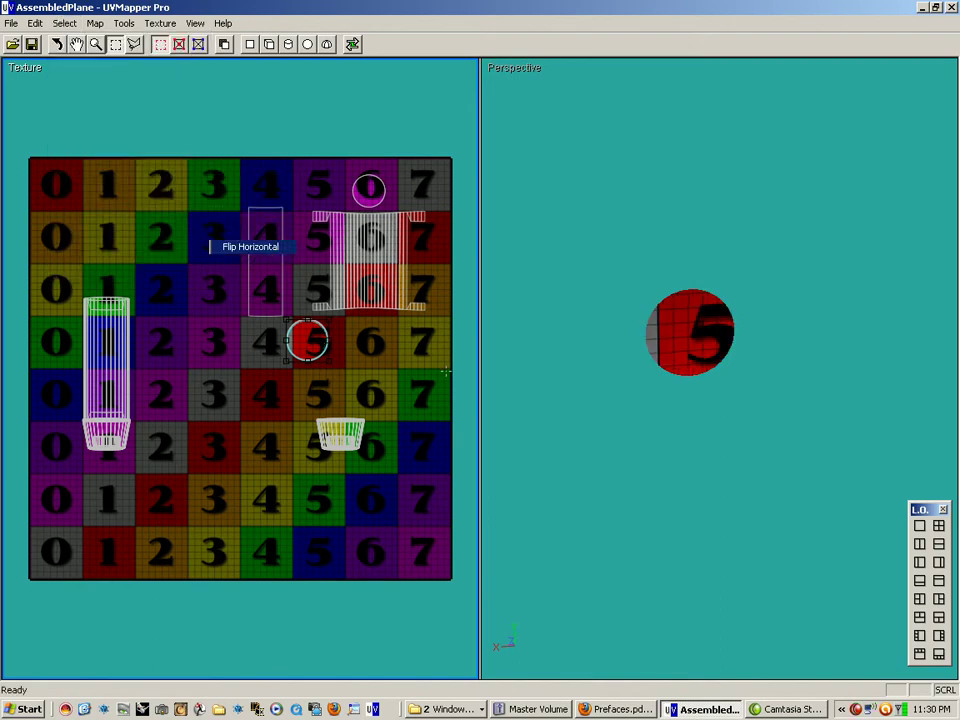
{"action": "left_click_drag", "start_coordinate": [690, 330], "coordinate": [740, 390]}
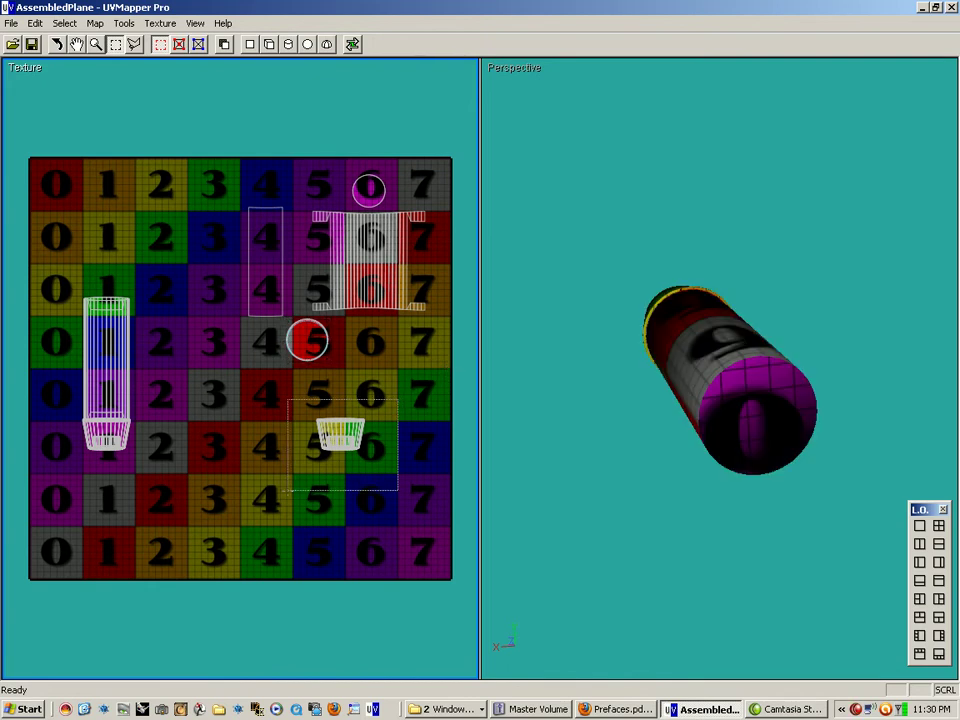
- Select the remaining cowling ring and apply Z-axis cylindrical mapping with Separate caps off and Scale Result on
{"action": "left_click", "coordinate": [335, 445]}
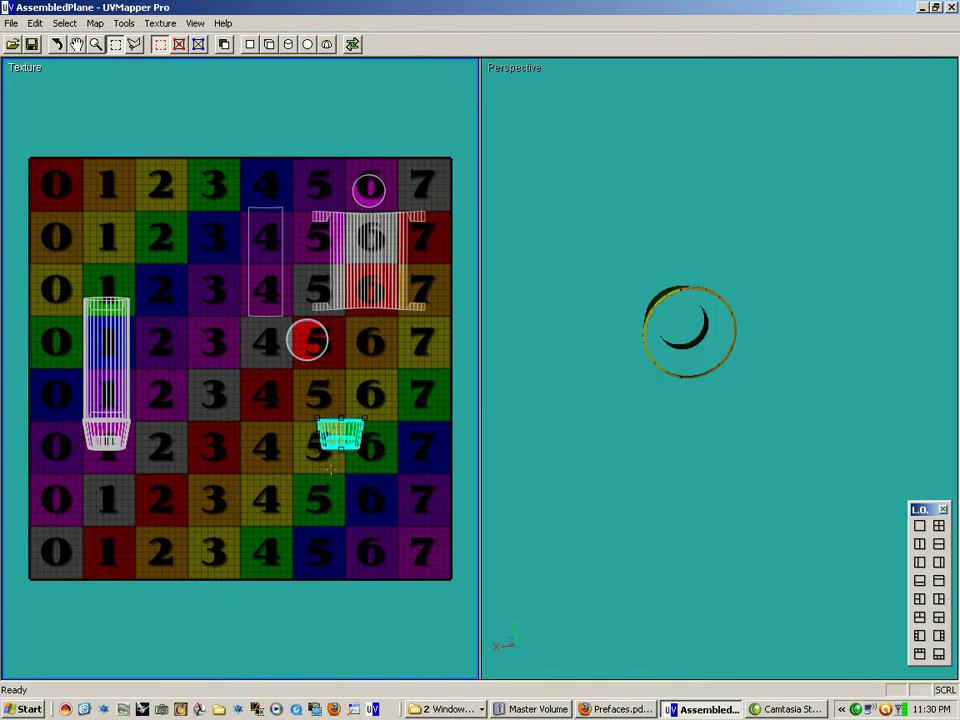
{"action": "left_click", "coordinate": [57, 44]}
{"action": "left_click_drag", "start_coordinate": [729, 396], "coordinate": [797, 326]}
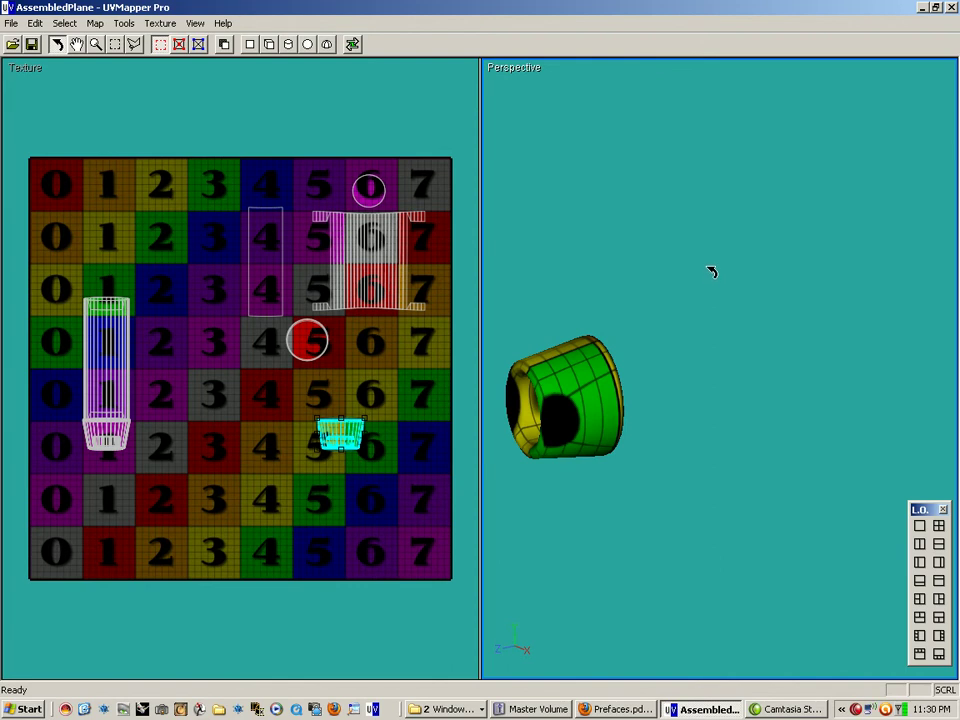
{"action": "left_click_drag", "start_coordinate": [711, 272], "coordinate": [703, 313]}
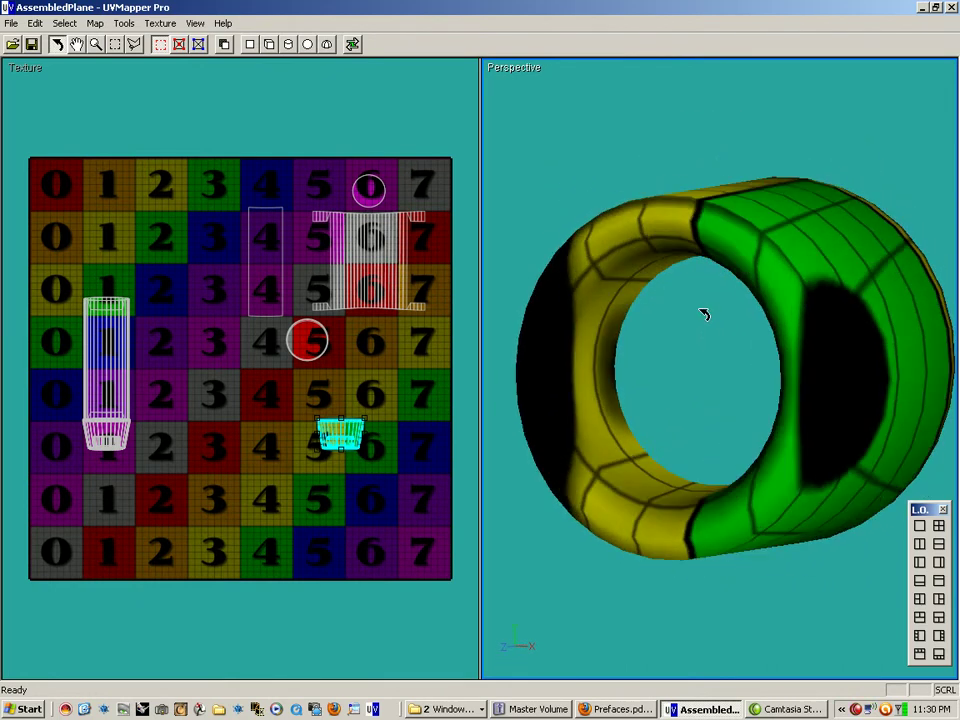
{"action": "left_click", "coordinate": [288, 44]}
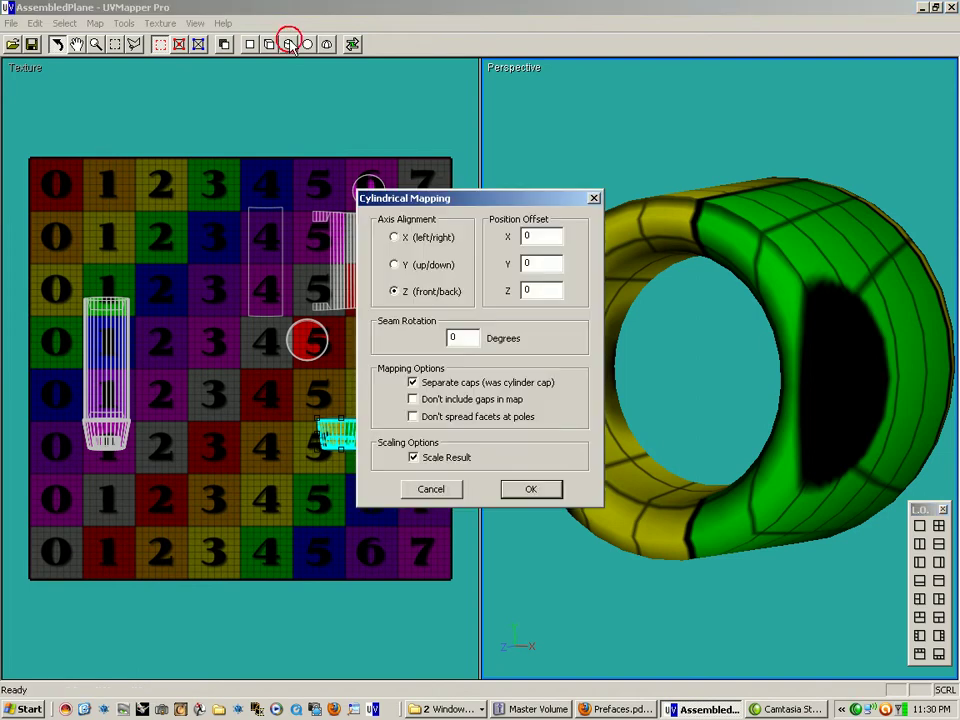
{"action": "left_click", "coordinate": [413, 383]}
{"action": "left_click", "coordinate": [551, 491]}
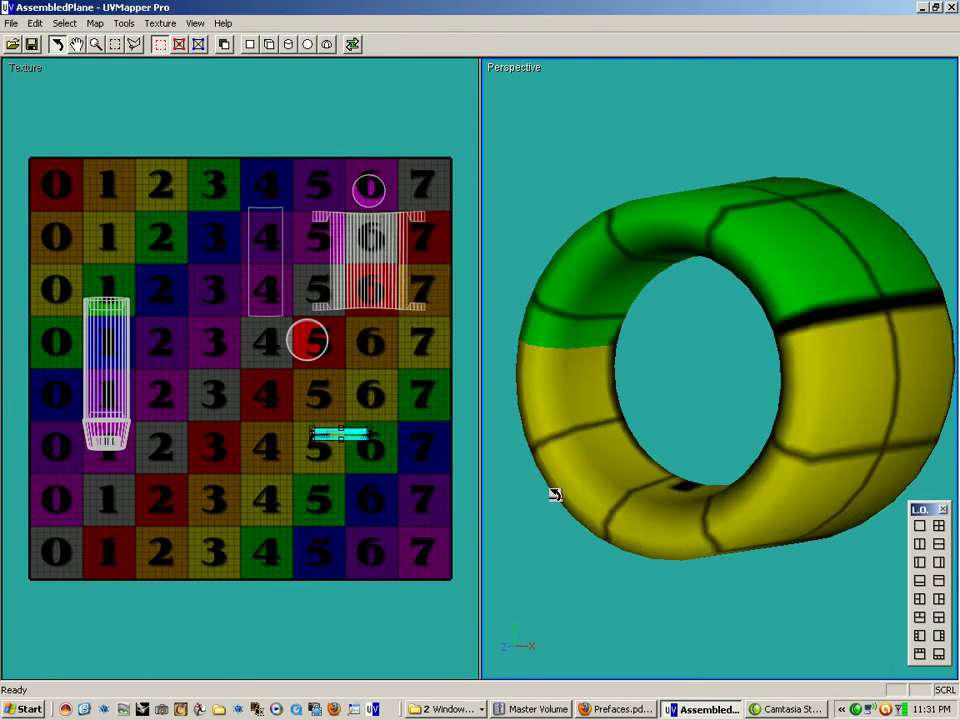
- Enlarge the cowling ring's UV layout to span squares 4 to 7 and check the texture around the ring for distortion
{"action": "left_click_drag", "start_coordinate": [735, 396], "coordinate": [794, 371]}
{"action": "left_click", "coordinate": [727, 378]}
{"action": "left_click_drag", "start_coordinate": [783, 330], "coordinate": [851, 425]}
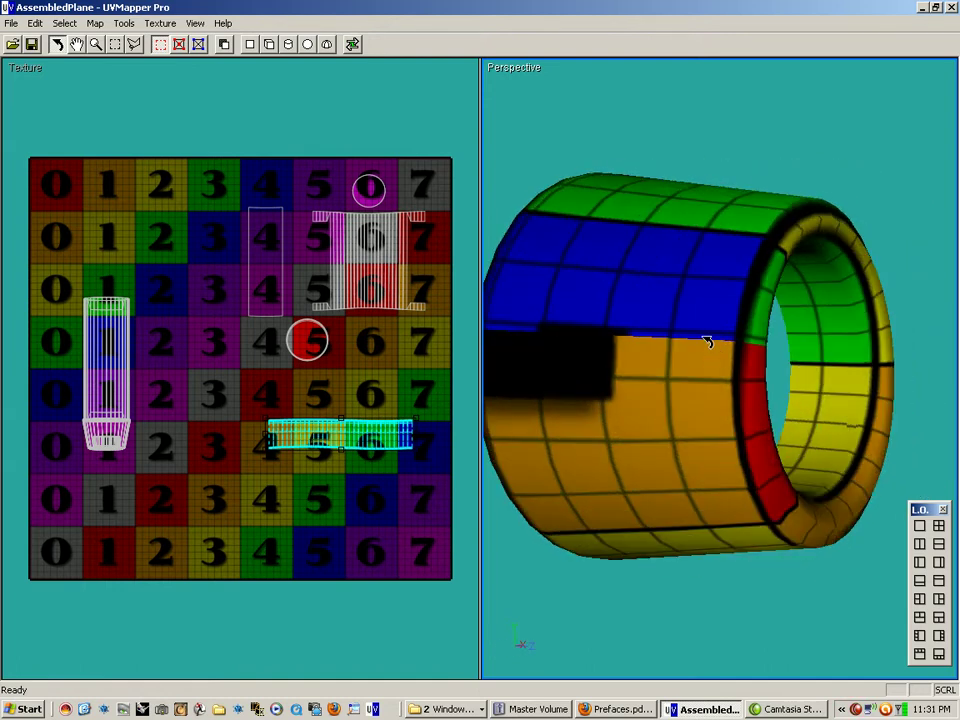
{"action": "left_click_drag", "start_coordinate": [723, 366], "coordinate": [581, 371]}
- Remap the cowling ring with interactive cylindrical mapping and tilt the mapping cylinder slightly to align it with the ring's axis
{"action": "left_click", "coordinate": [352, 44]}
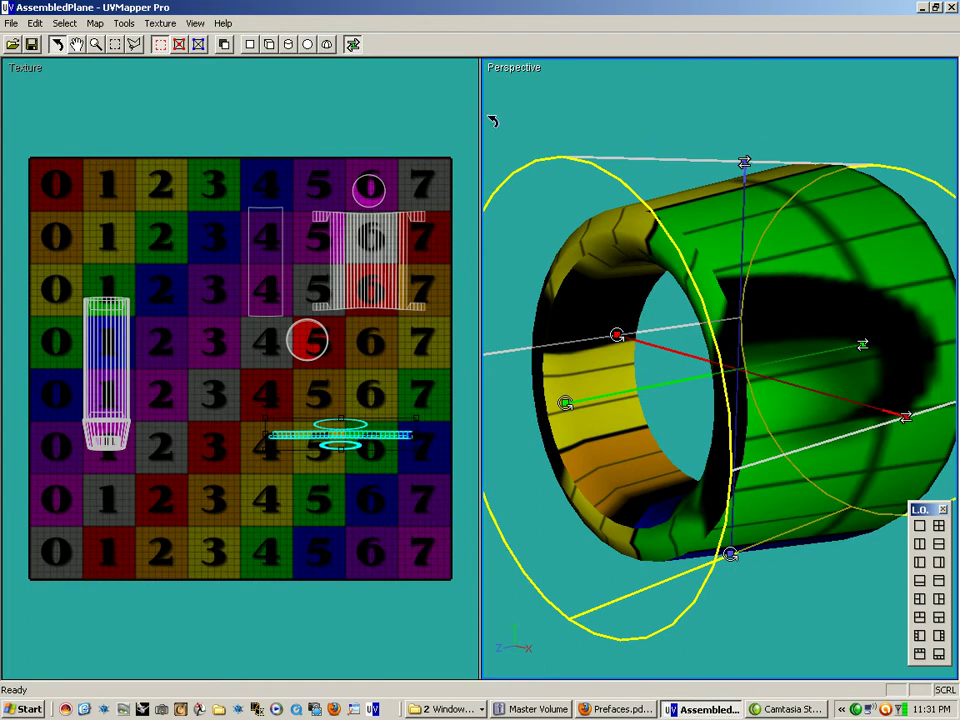
{"action": "left_click", "coordinate": [290, 45]}
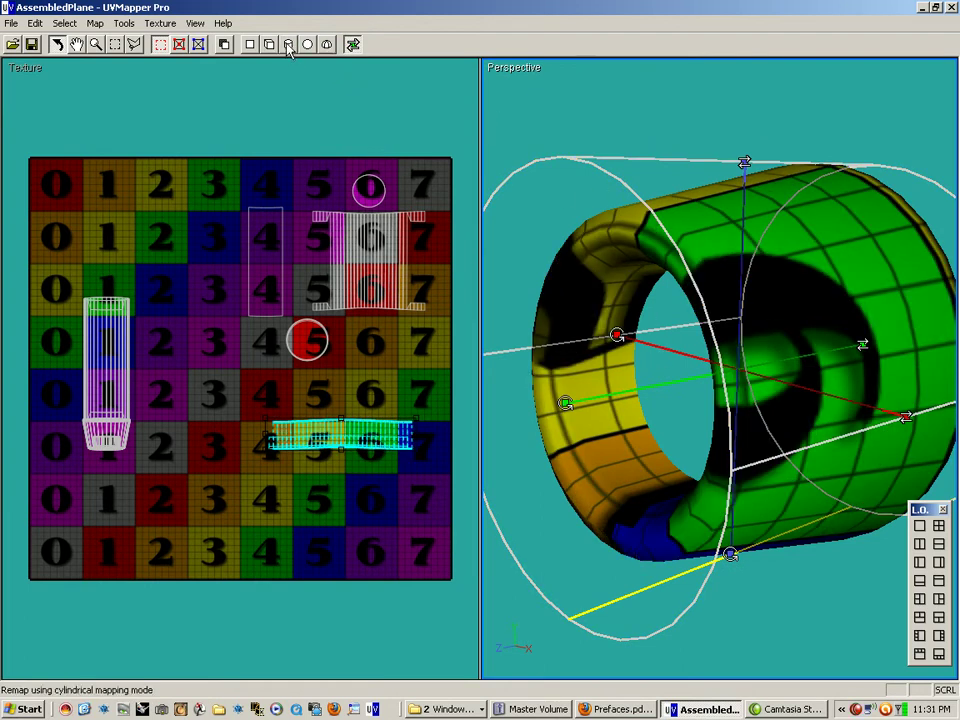
{"action": "left_click_drag", "start_coordinate": [564, 204], "coordinate": [636, 347]}
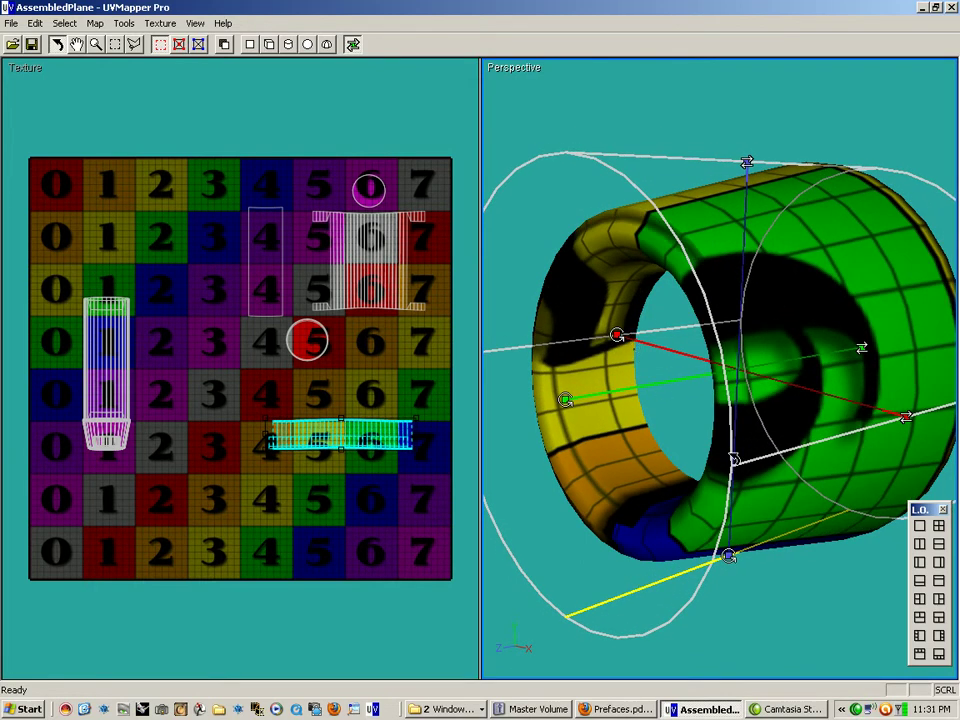
{"action": "left_click_drag", "start_coordinate": [793, 489], "coordinate": [737, 484]}
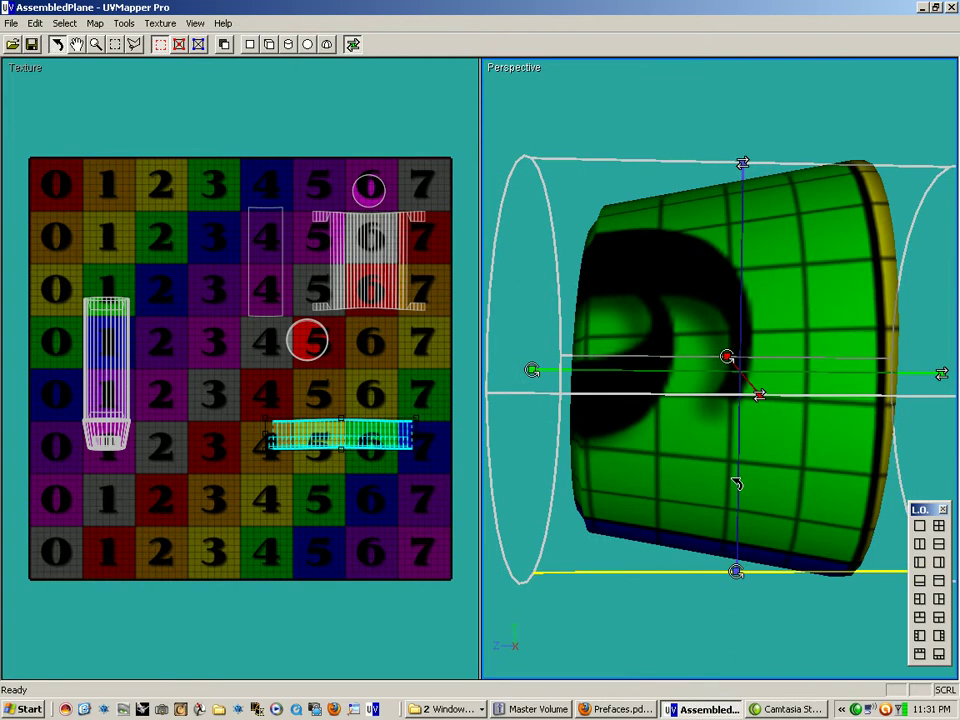
{"action": "left_click_drag", "start_coordinate": [730, 362], "coordinate": [728, 362]}
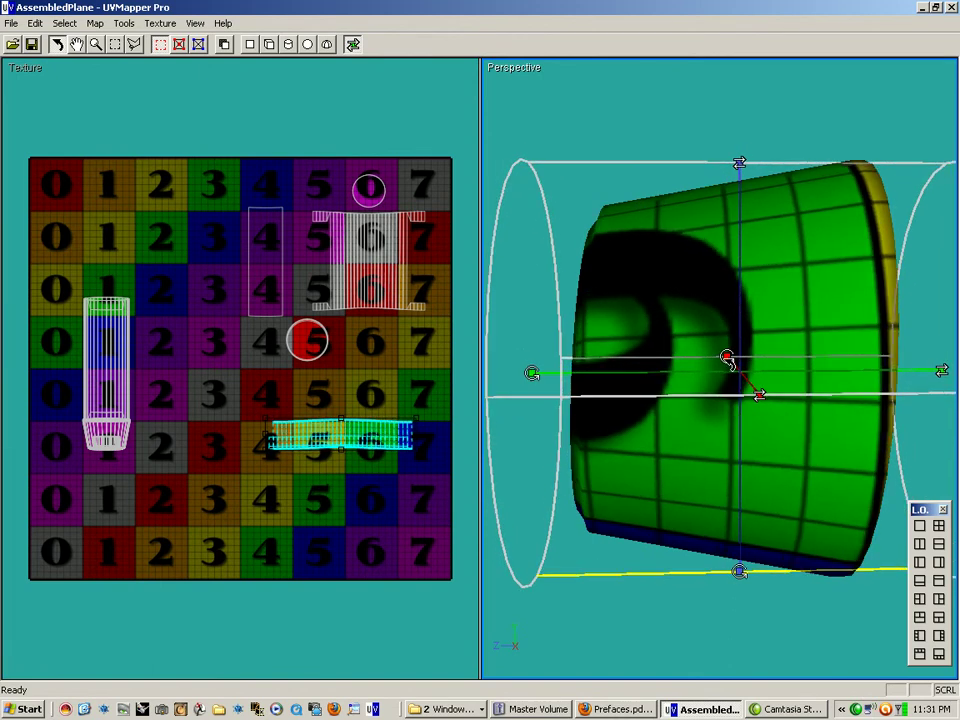
{"action": "left_click_drag", "start_coordinate": [660, 524], "coordinate": [713, 444]}
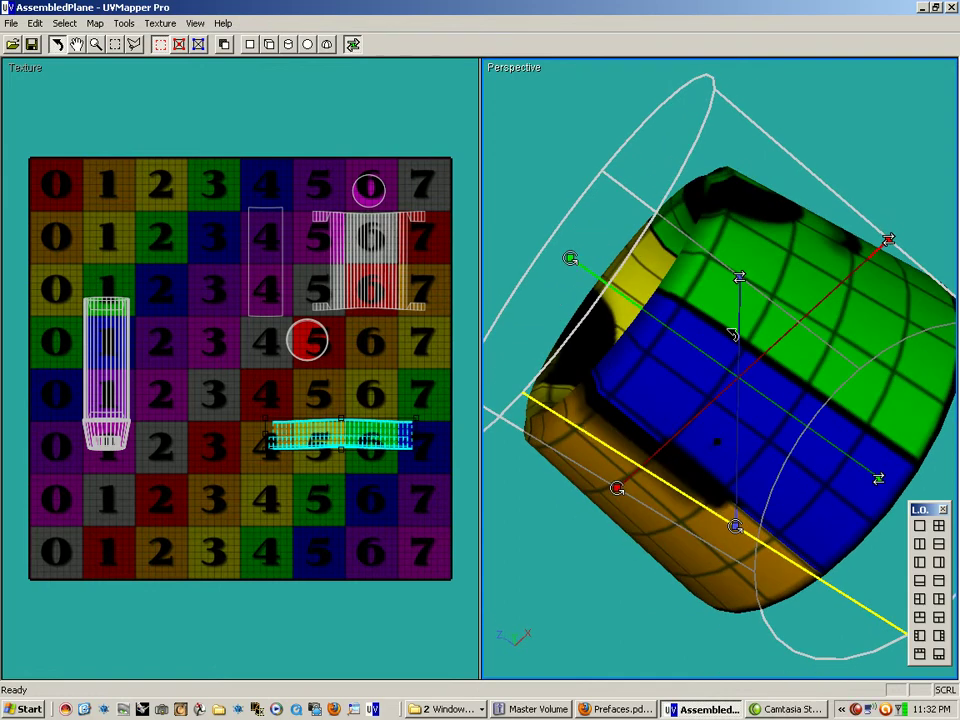
{"action": "left_click_drag", "start_coordinate": [783, 250], "coordinate": [812, 279]}
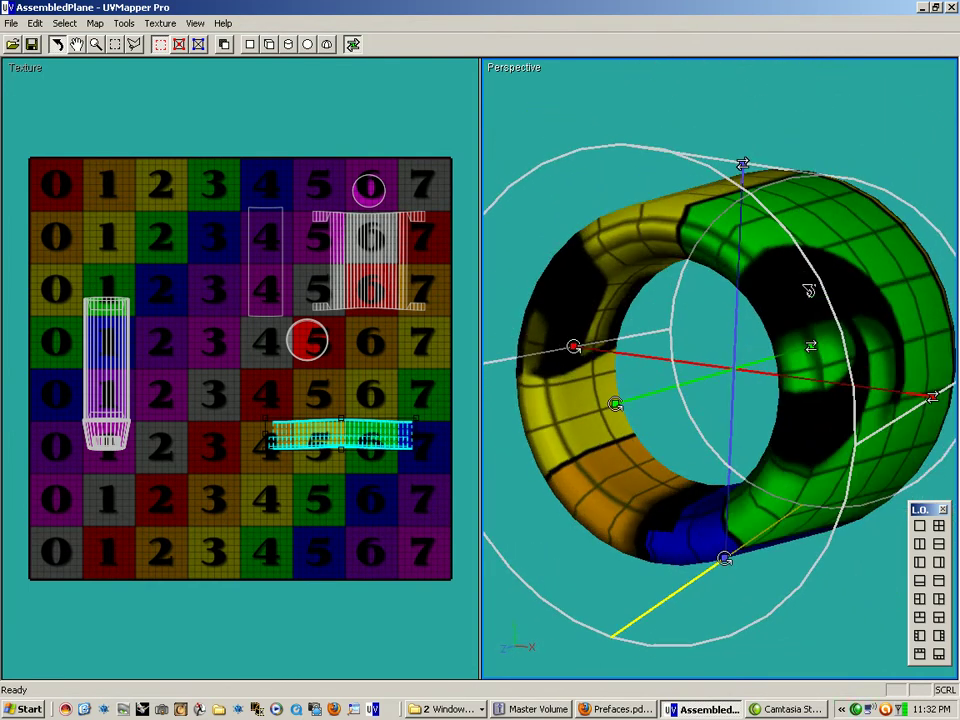
{"action": "left_click", "coordinate": [354, 44]}
- Move the cowling ring's UV layout up one row of squares and select the whole engine by its region
{"action": "left_click_drag", "start_coordinate": [705, 392], "coordinate": [651, 409]}
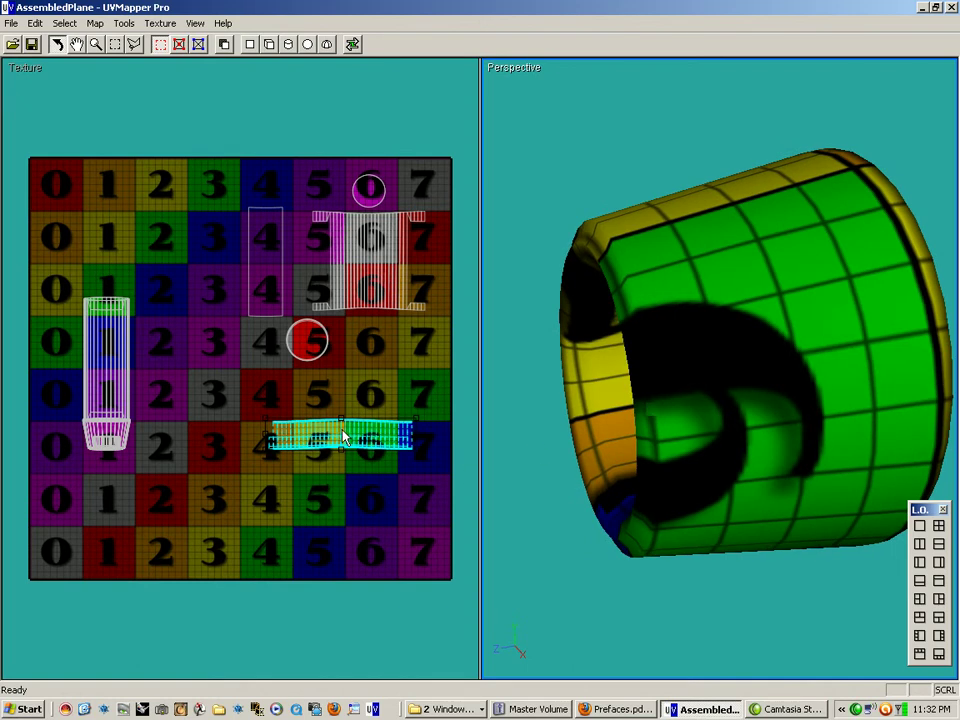
{"action": "left_click_drag", "start_coordinate": [343, 435], "coordinate": [333, 388]}
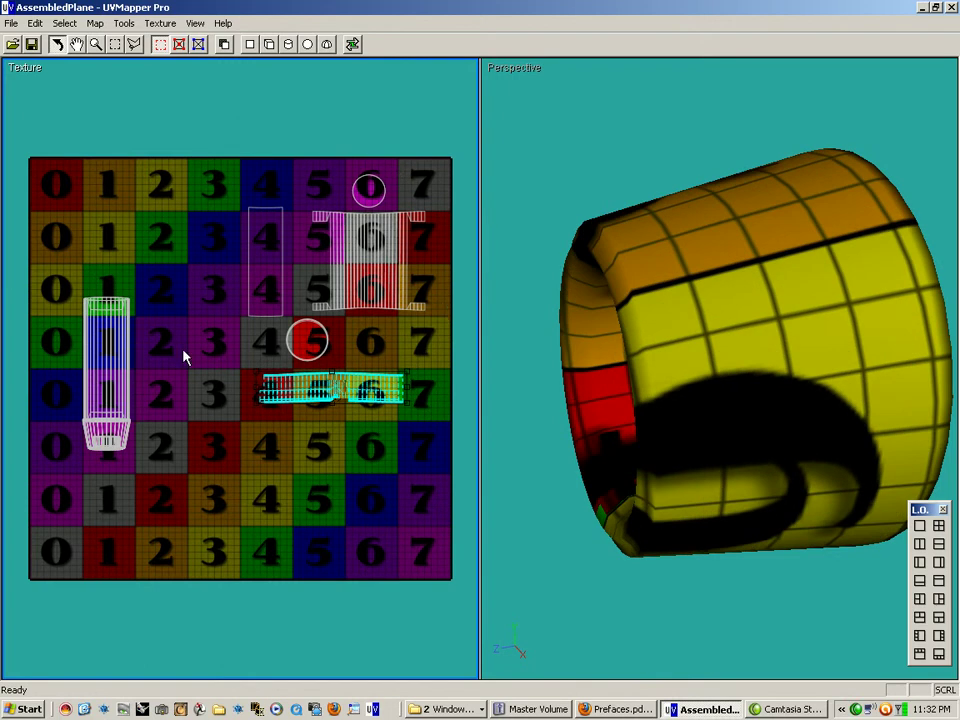
{"action": "right_click", "coordinate": [363, 269]}
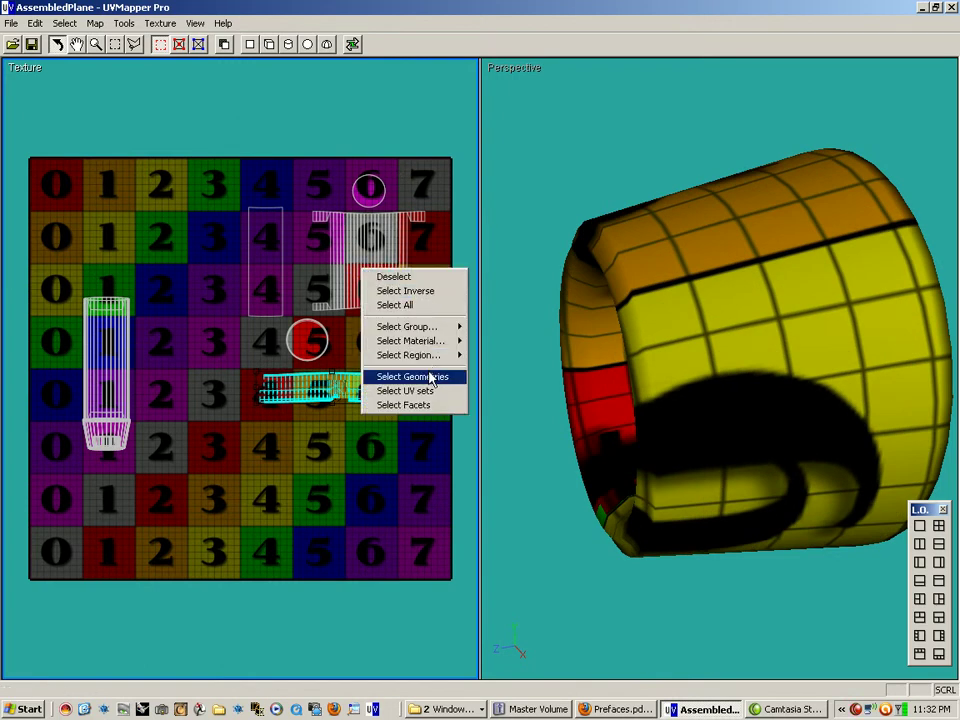
{"action": "mouse_move", "coordinate": [441, 357]}
{"action": "left_click", "coordinate": [522, 369]}
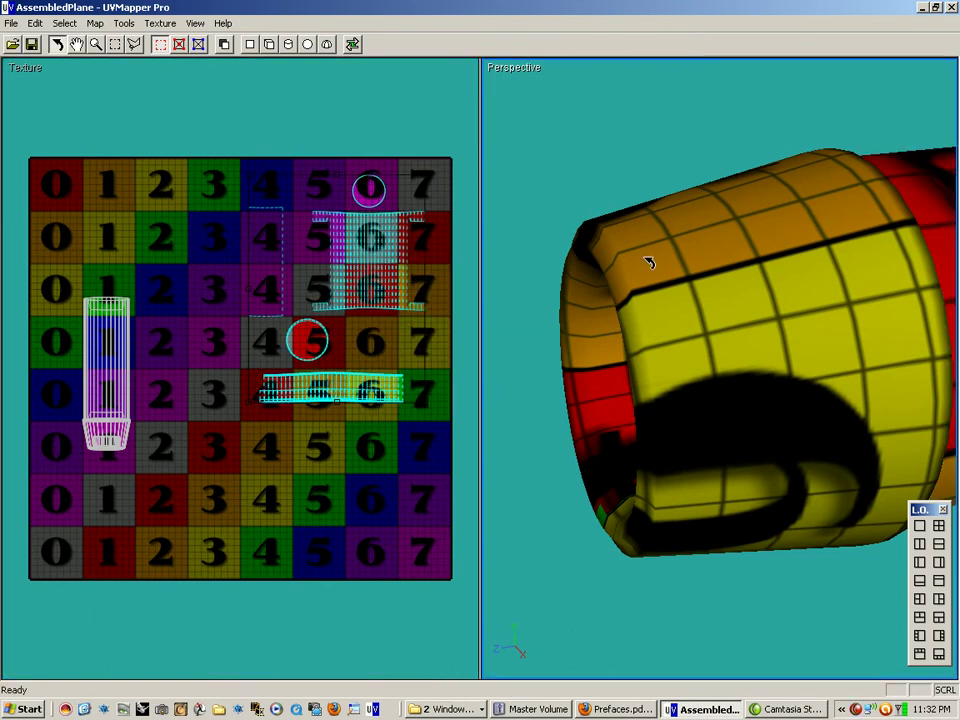
- Enlarge the whole engine's UV layout to span columns 2 to 7 and check the texture from several sides
{"action": "left_click_drag", "start_coordinate": [647, 261], "coordinate": [634, 426]}
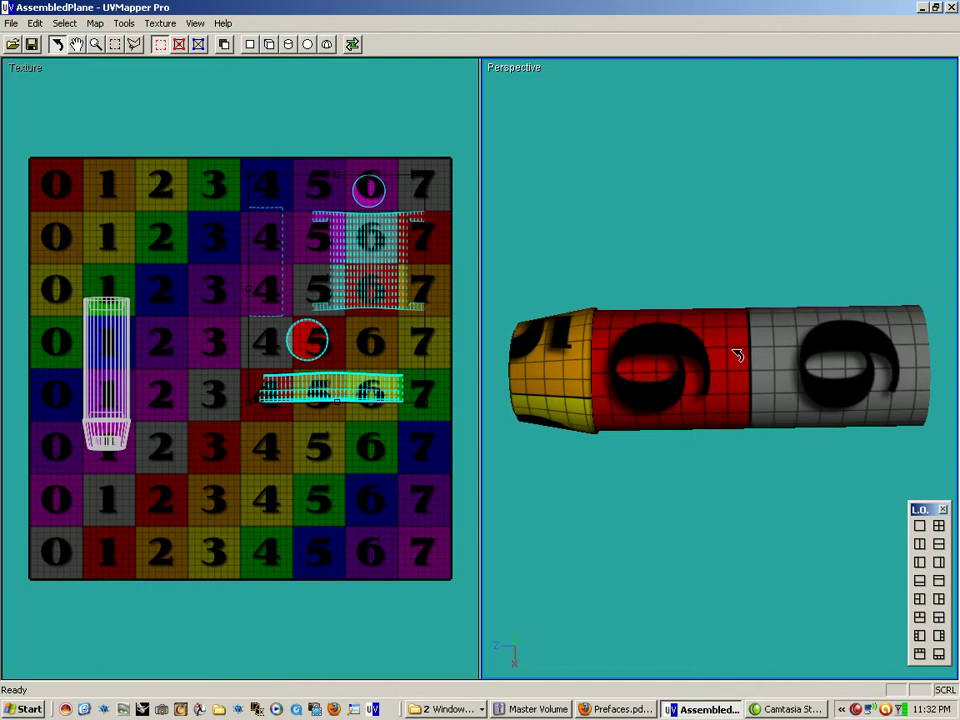
{"action": "left_click_drag", "start_coordinate": [744, 366], "coordinate": [733, 253]}
{"action": "left_click_drag", "start_coordinate": [731, 327], "coordinate": [716, 311]}
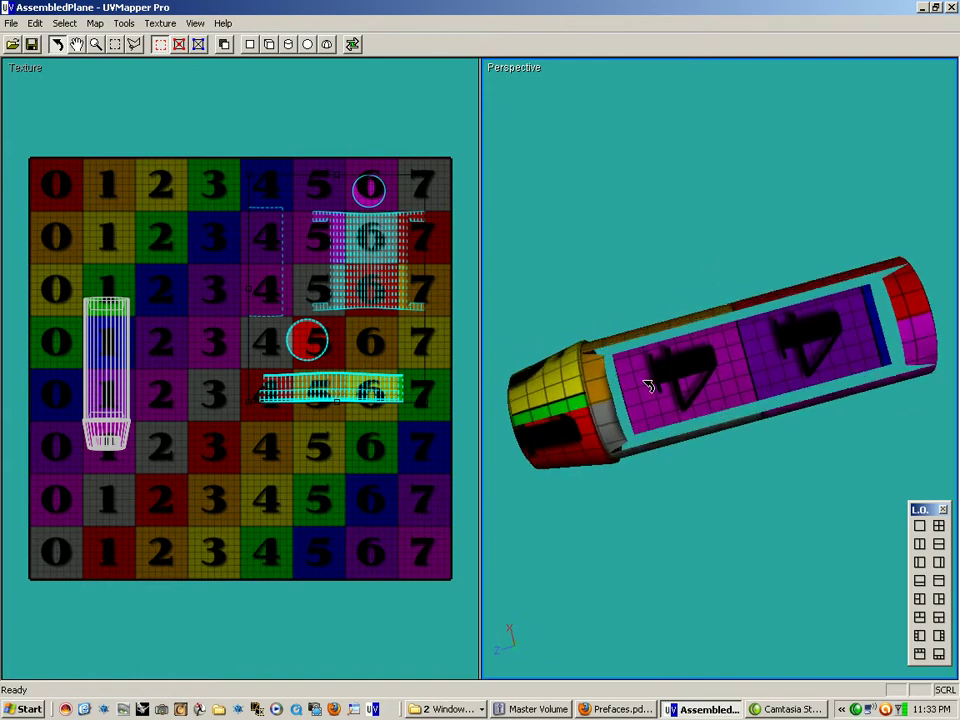
{"action": "left_click_drag", "start_coordinate": [650, 387], "coordinate": [697, 483]}
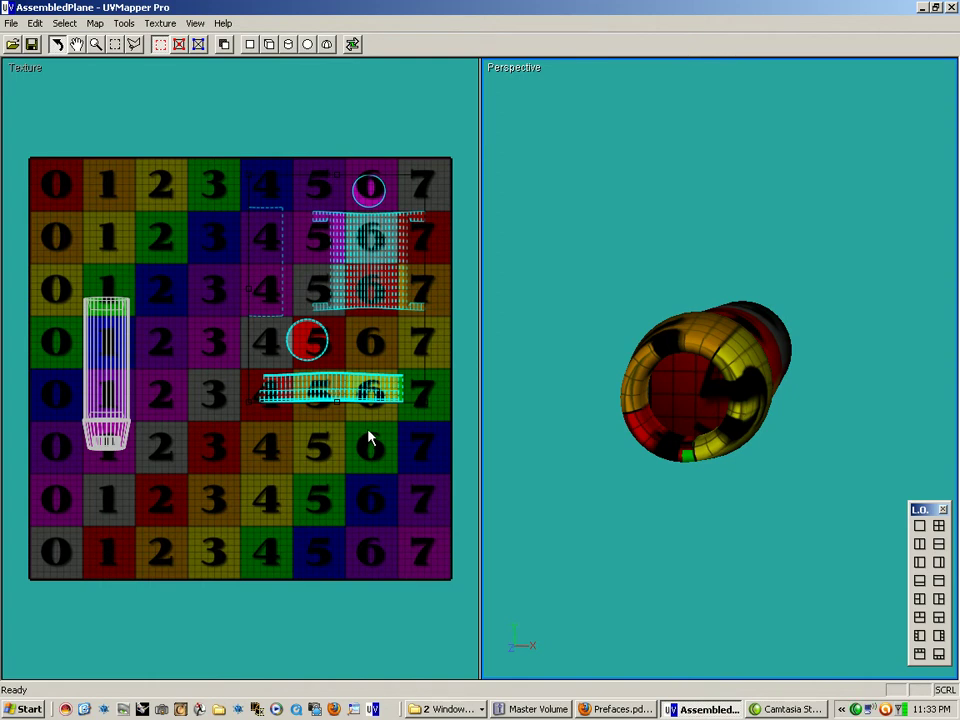
{"action": "left_click_drag", "start_coordinate": [368, 437], "coordinate": [354, 313]}
{"action": "left_click_drag", "start_coordinate": [710, 345], "coordinate": [701, 390]}
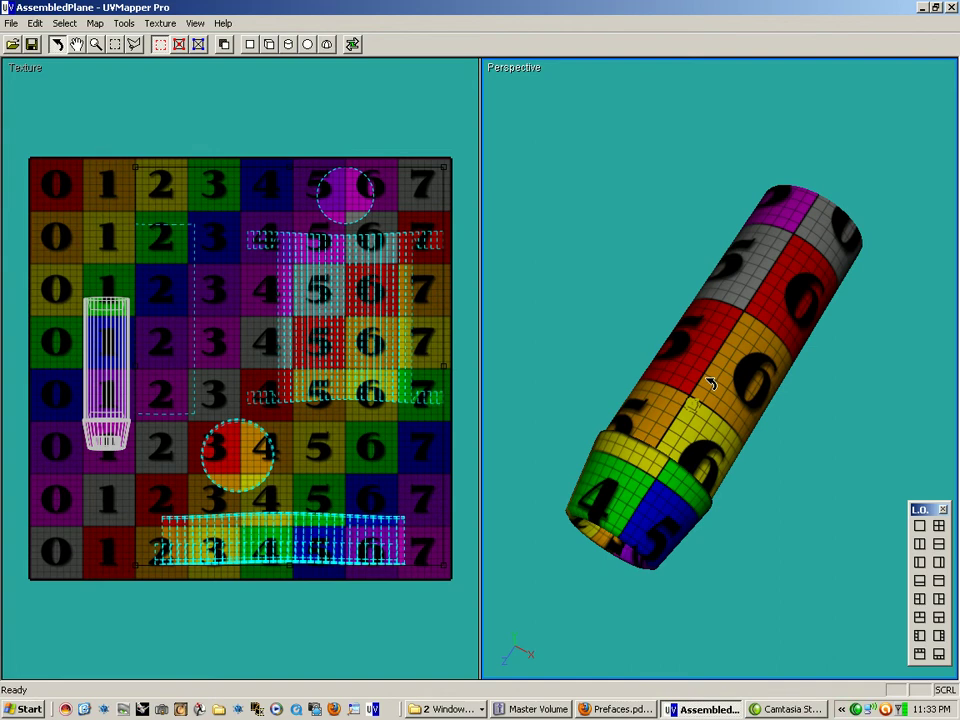
{"action": "left_click_drag", "start_coordinate": [714, 392], "coordinate": [676, 355]}
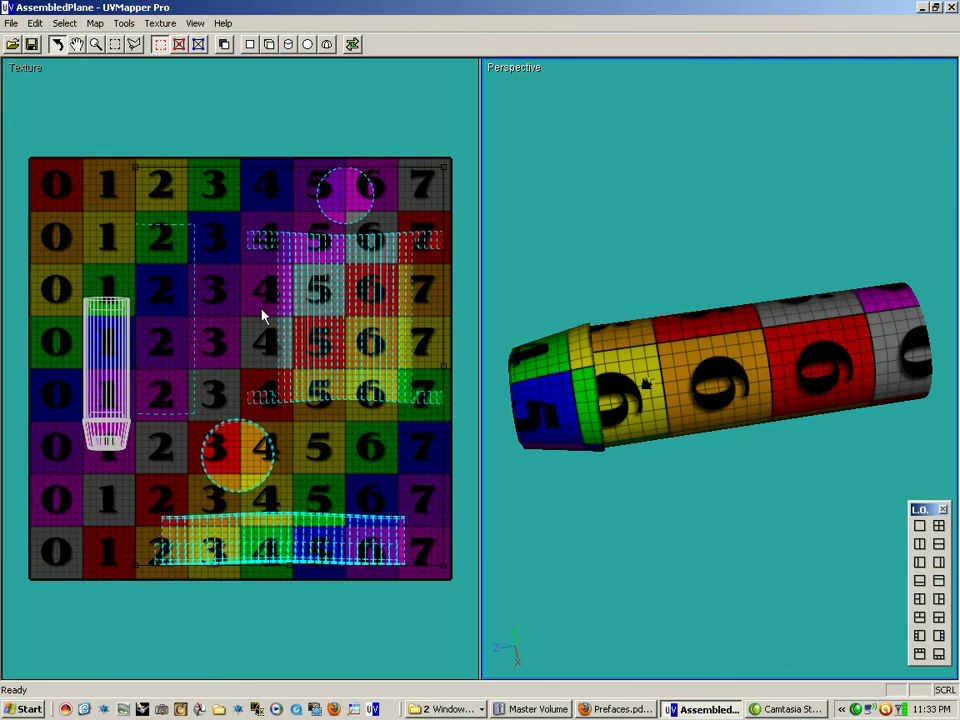
- Shrink the larger UV circle to match the circle between squares 5 and 6 and place it beside that circle on the blue 4 square
{"action": "left_click", "coordinate": [445, 418]}
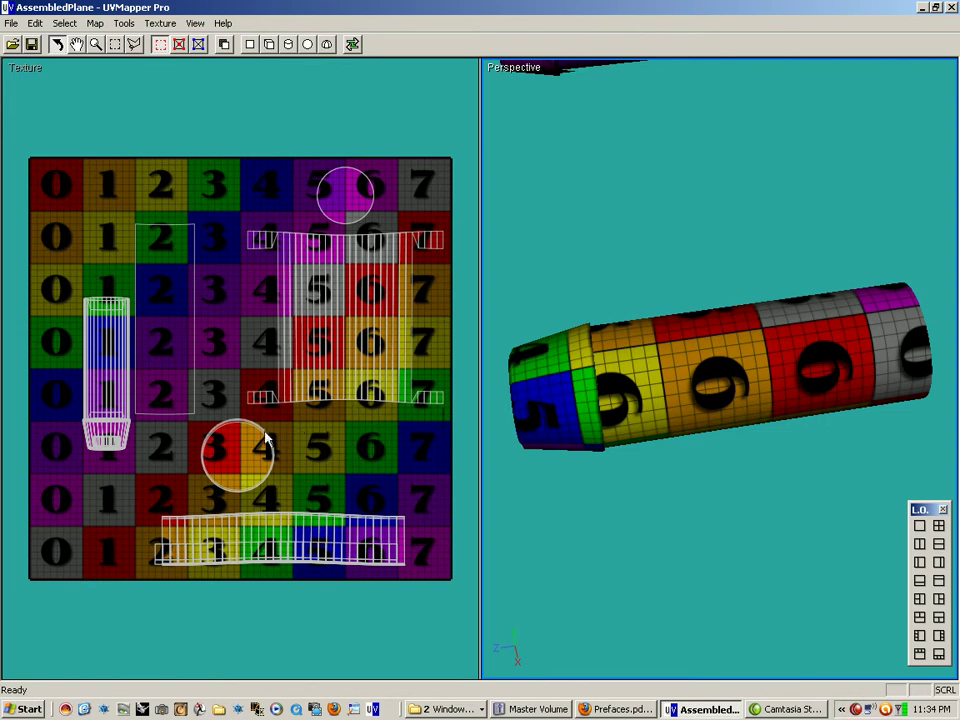
{"action": "left_click", "coordinate": [115, 44]}
{"action": "left_click_drag", "start_coordinate": [291, 411], "coordinate": [197, 505]}
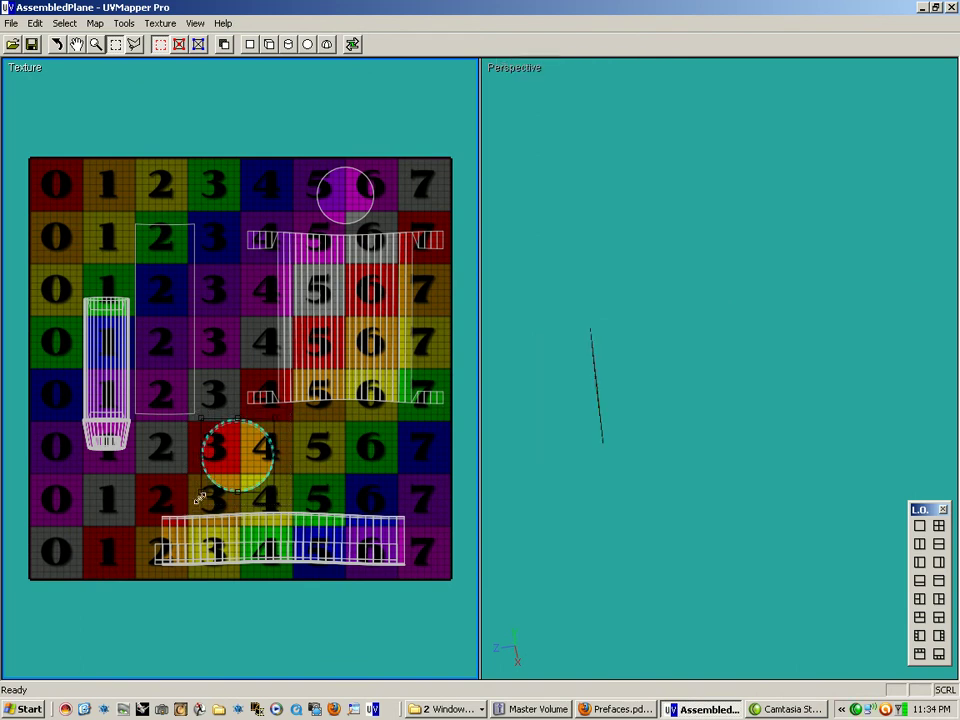
{"action": "left_click_drag", "start_coordinate": [222, 456], "coordinate": [347, 197]}
{"action": "right_click_drag", "start_coordinate": [351, 197], "coordinate": [351, 201]}
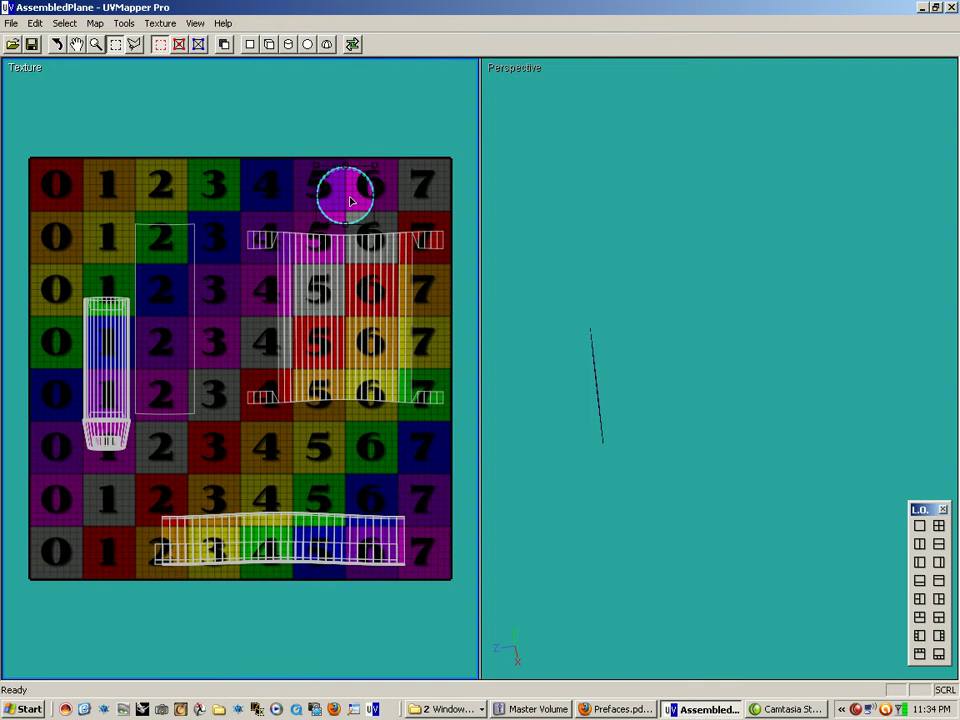
{"action": "left_click_drag", "start_coordinate": [350, 198], "coordinate": [280, 197]}
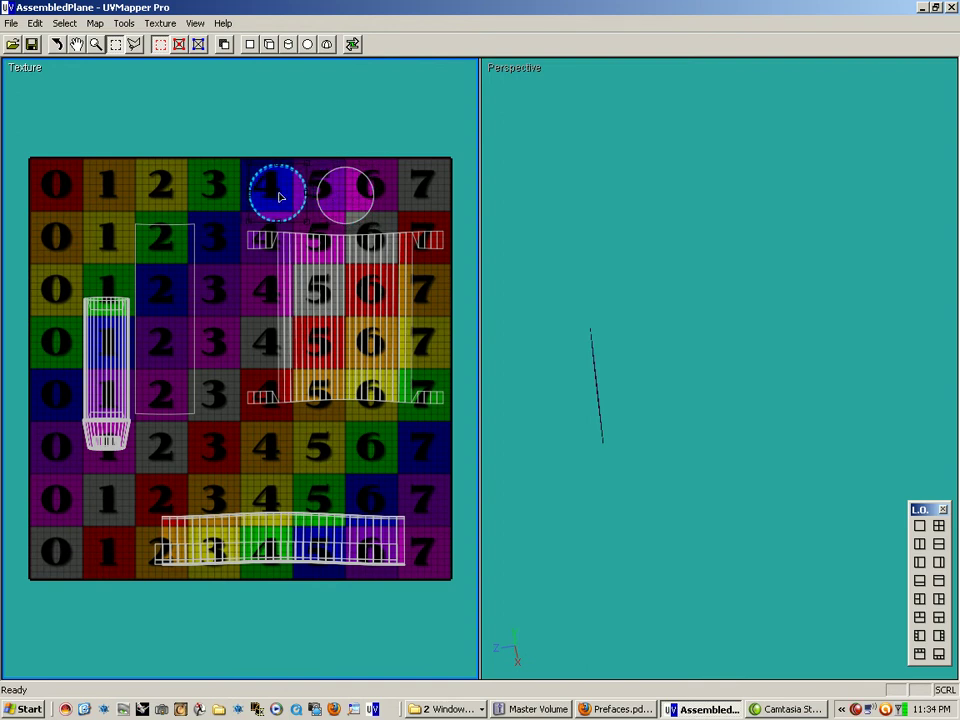
{"action": "left_click_drag", "start_coordinate": [280, 197], "coordinate": [280, 197]}
{"action": "left_click", "coordinate": [424, 177]}
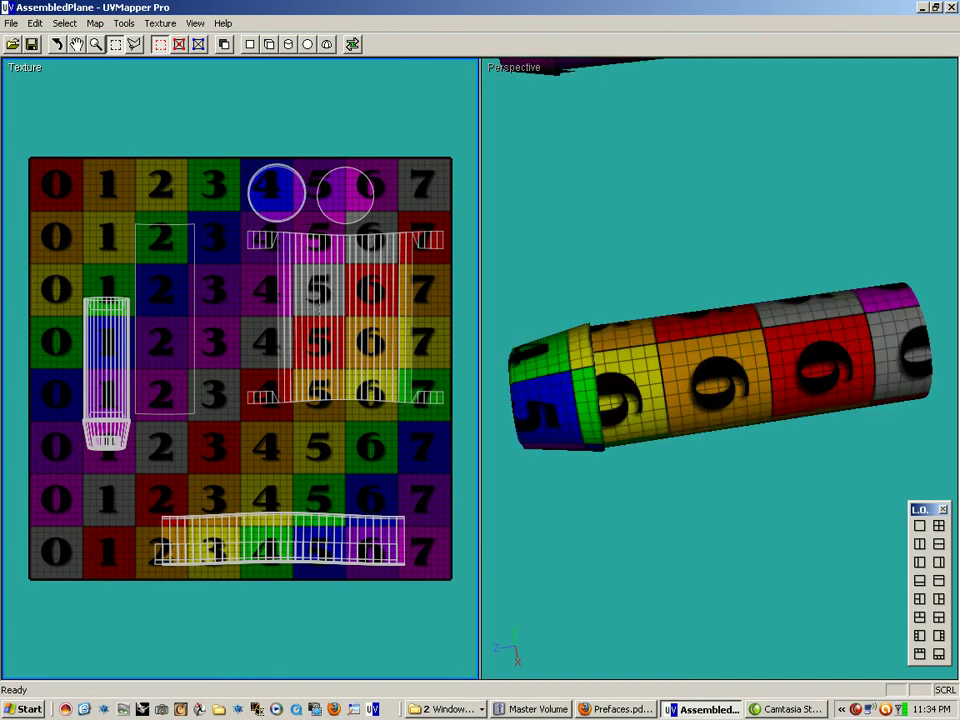
- Shrink the rectangular facet's UV outline and move it into column 3 beside the engine body's layout
{"action": "left_click_drag", "start_coordinate": [213, 197], "coordinate": [134, 430]}
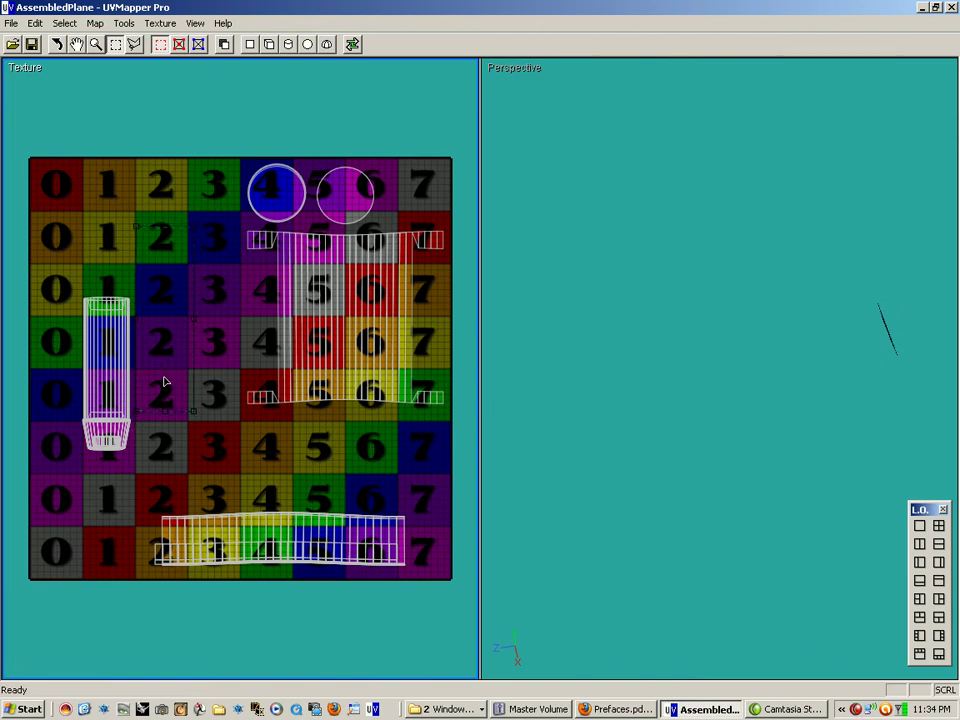
{"action": "left_click_drag", "start_coordinate": [258, 233], "coordinate": [218, 291]}
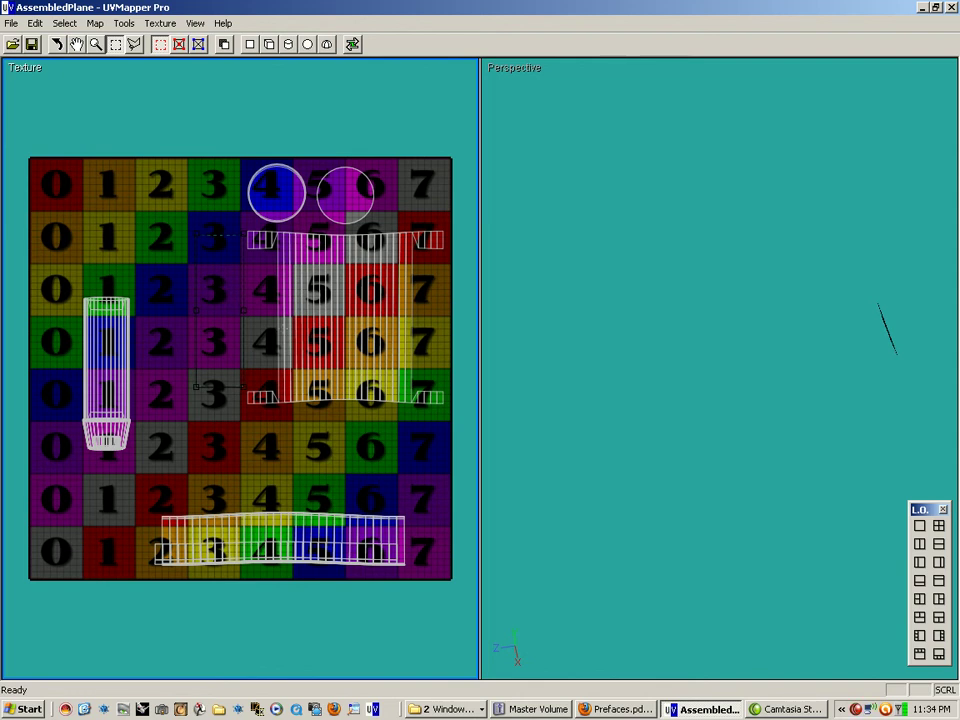
{"action": "left_click_drag", "start_coordinate": [218, 291], "coordinate": [218, 291]}
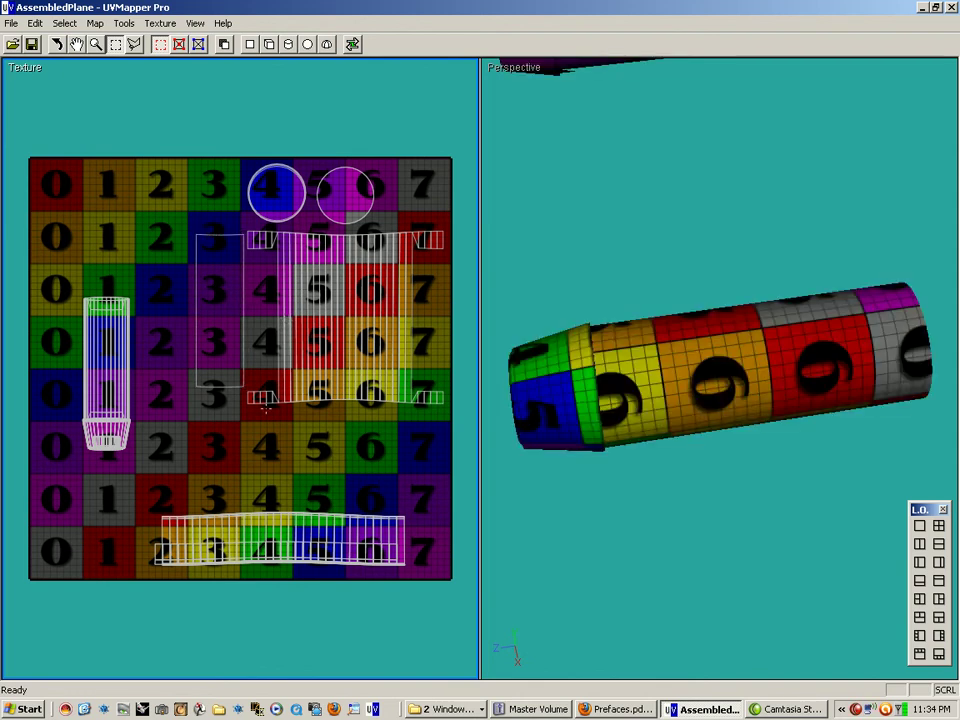
- Move the cowling ring's UV layout up directly beneath the engine body's layout, spanning columns 3 to 7
{"action": "left_click_drag", "start_coordinate": [422, 509], "coordinate": [120, 612]}
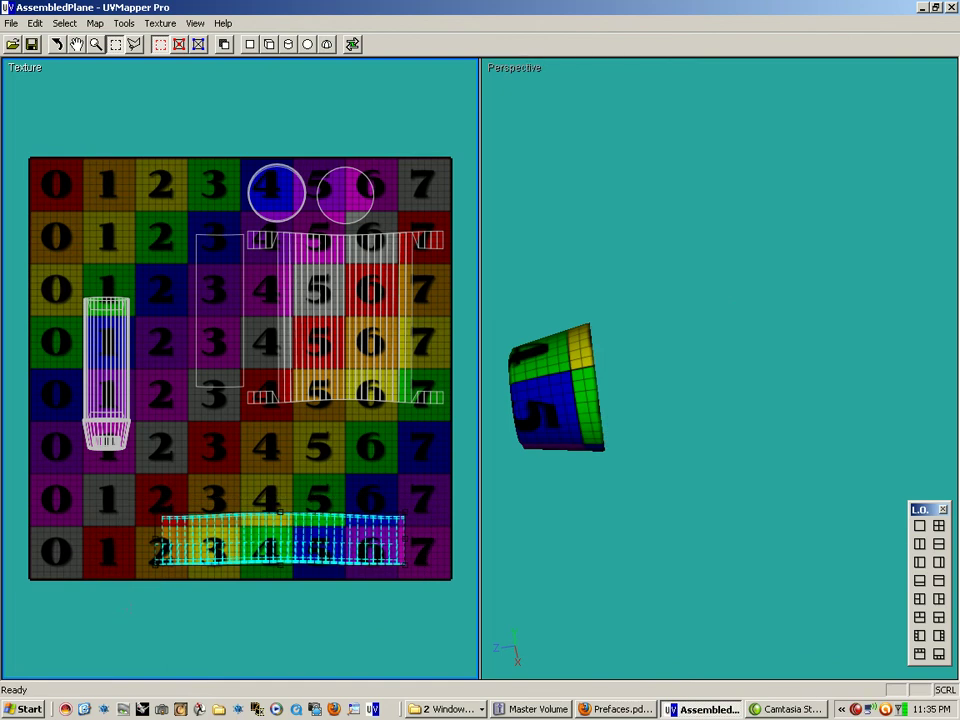
{"action": "left_click_drag", "start_coordinate": [287, 549], "coordinate": [321, 446]}
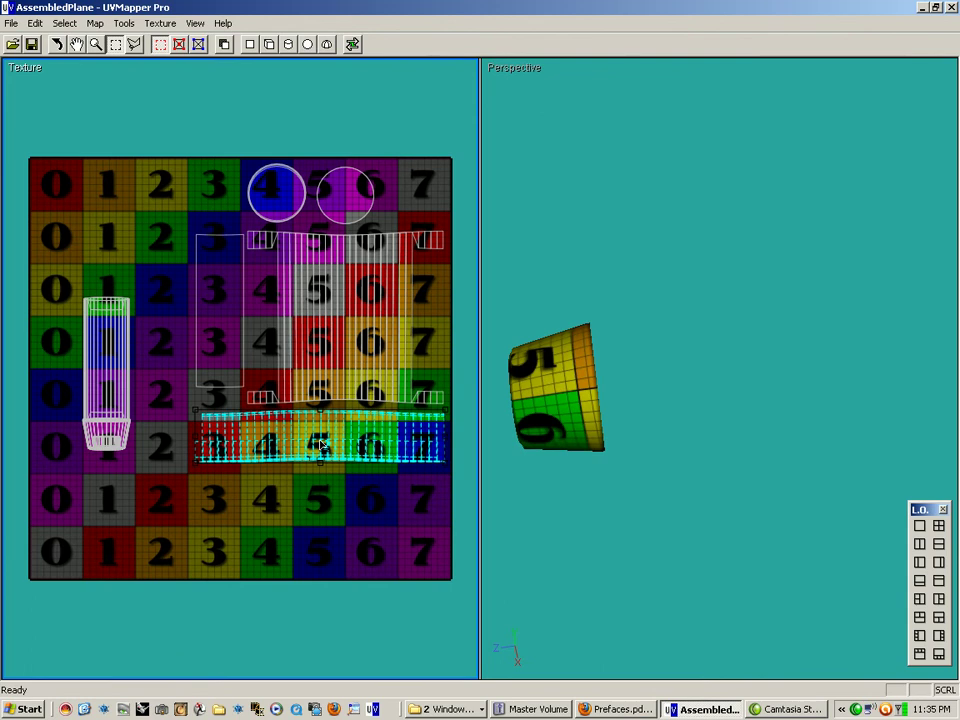
{"action": "left_click", "coordinate": [376, 503]}
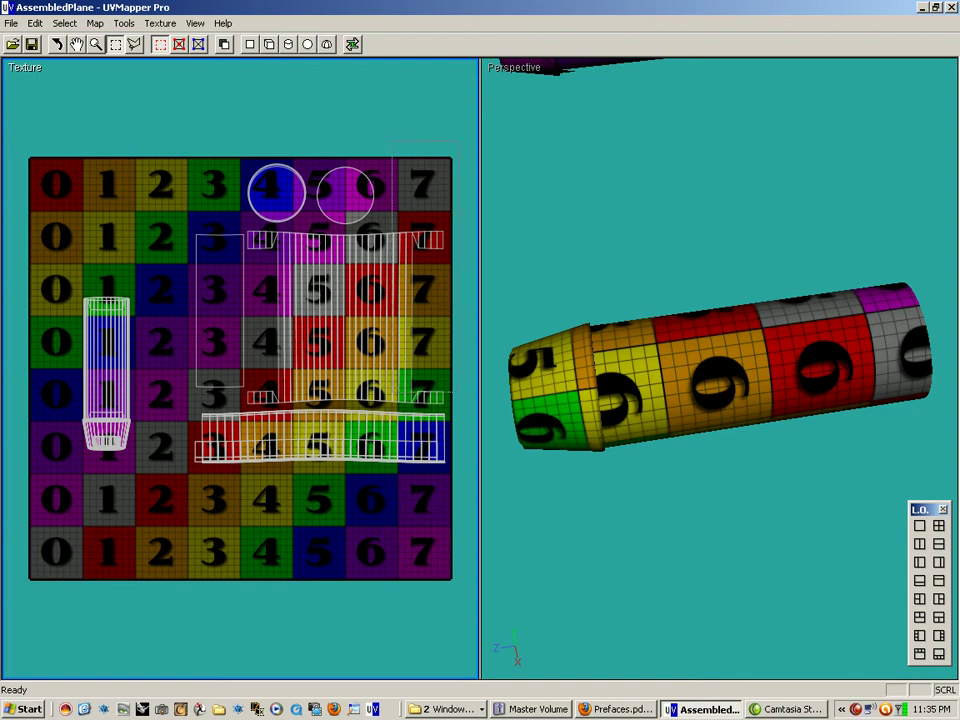
- Scale the engine's complete UV layout down into the texture's upper-right corner, clear the selection and compare the texture on both engines
{"action": "left_click_drag", "start_coordinate": [195, 500], "coordinate": [195, 500]}
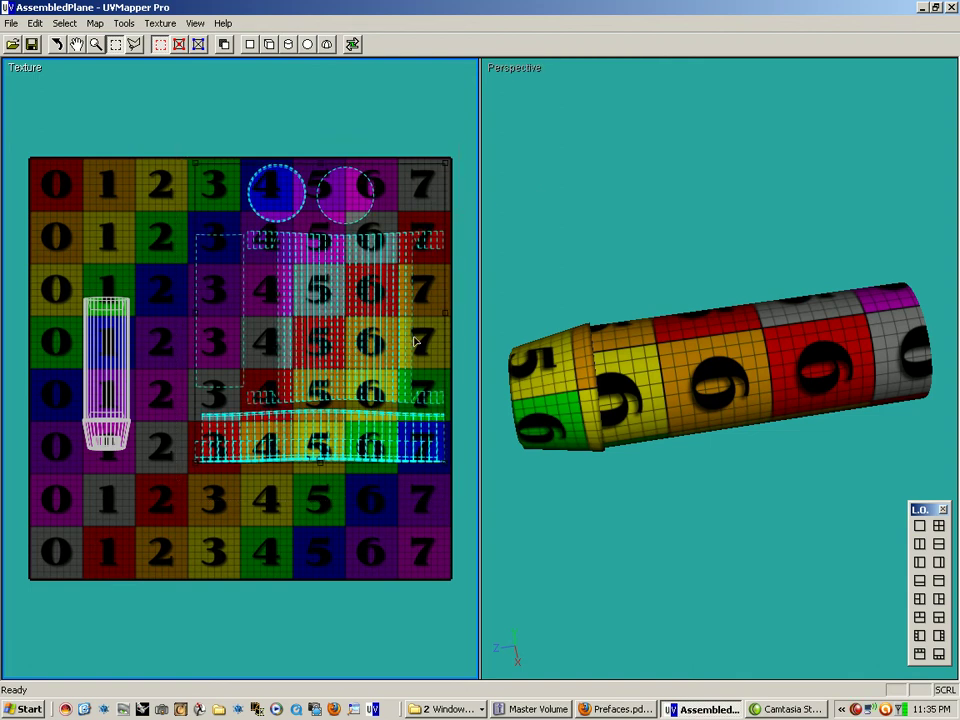
{"action": "right_click_drag", "start_coordinate": [419, 338], "coordinate": [332, 297]}
{"action": "left_click_drag", "start_coordinate": [332, 297], "coordinate": [371, 251]}
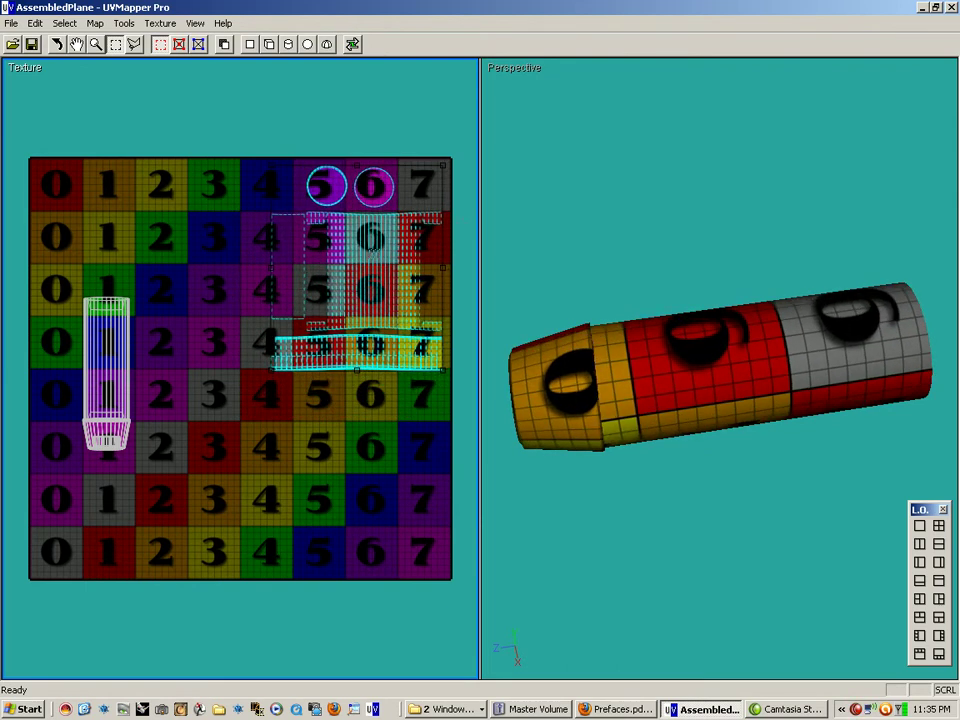
{"action": "key", "text": "Escape"}
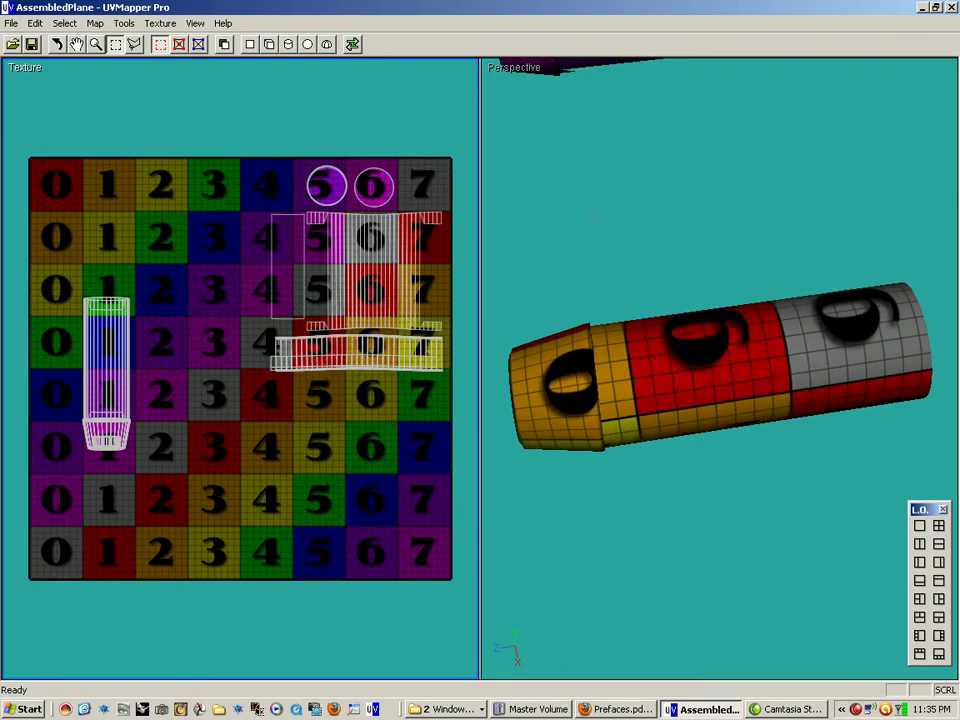
{"action": "left_click", "coordinate": [57, 44]}
{"action": "left_click", "coordinate": [608, 202]}
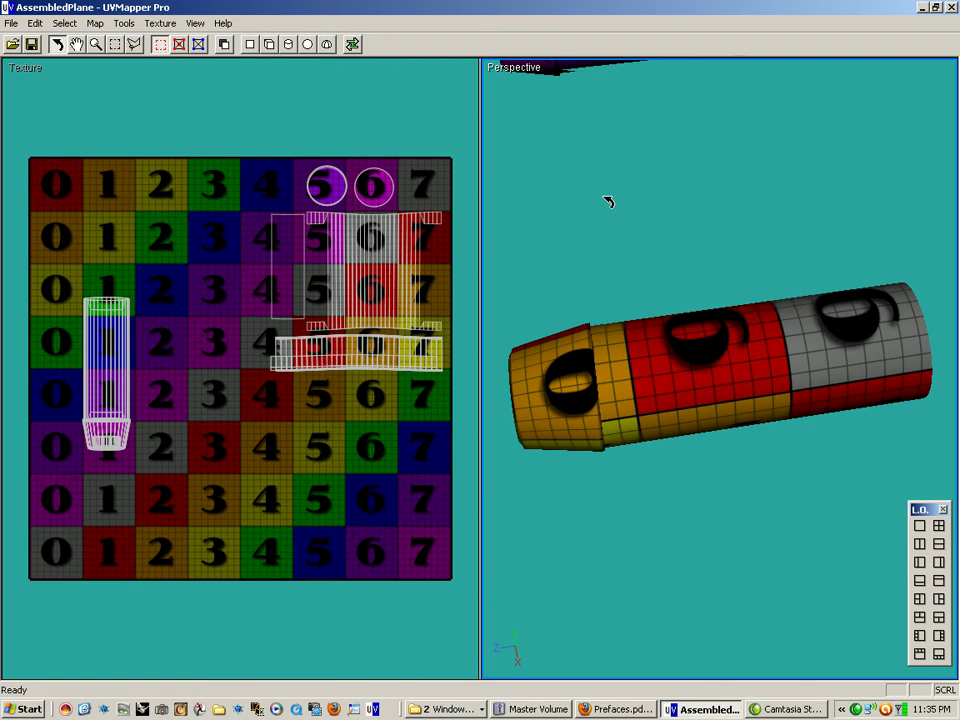
{"action": "left_click_drag", "start_coordinate": [608, 202], "coordinate": [650, 331]}
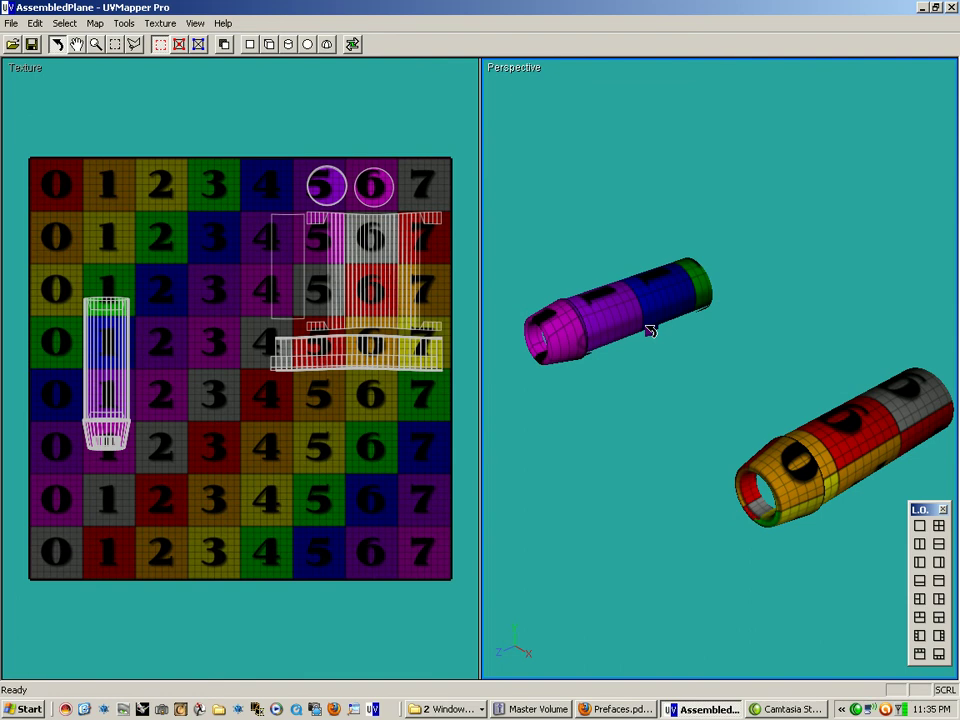
{"action": "left_click_drag", "start_coordinate": [650, 331], "coordinate": [628, 330]}
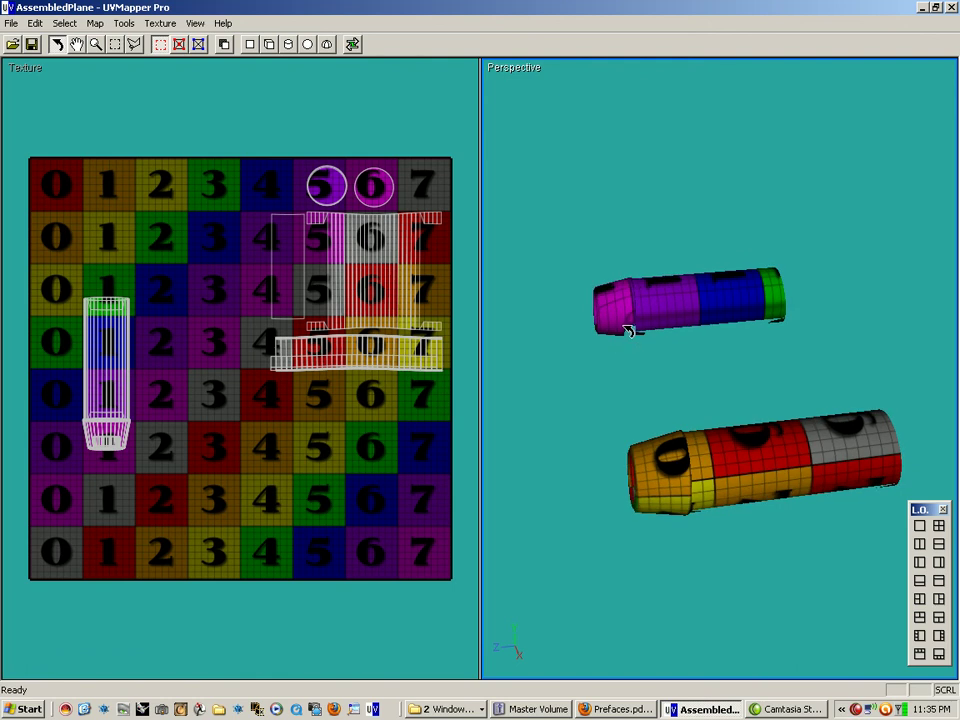